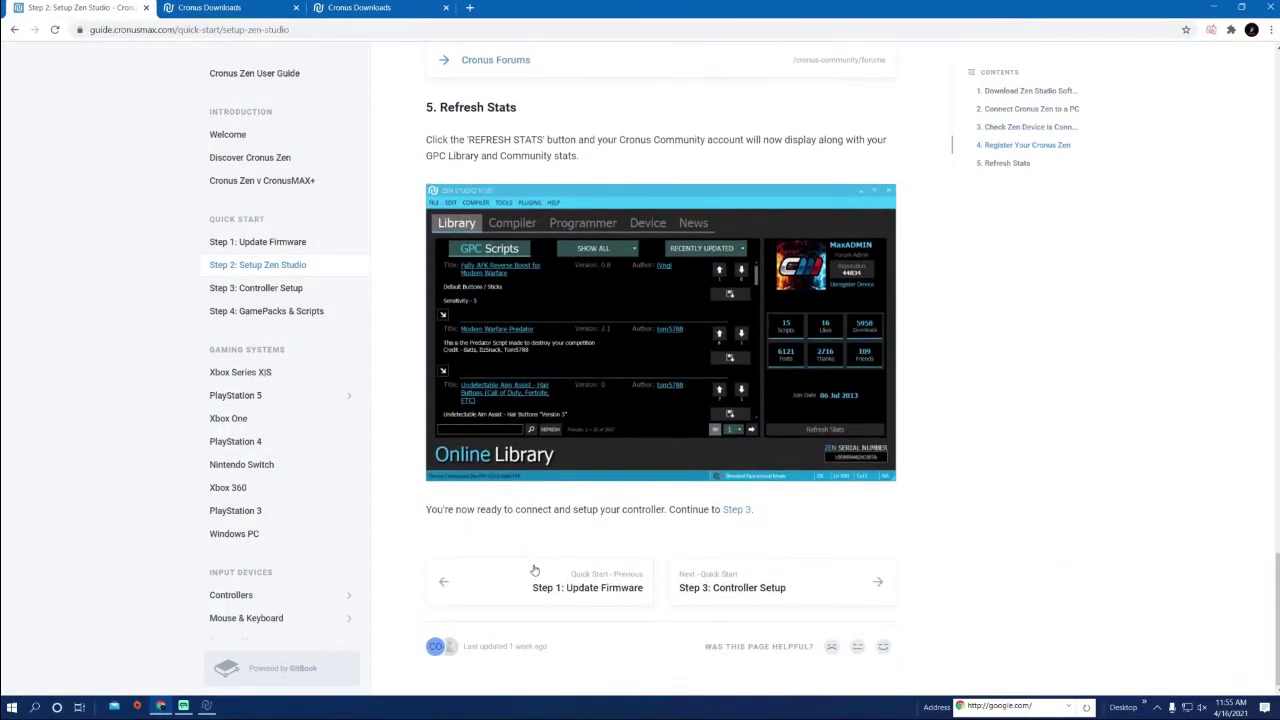
- Open the Step 3: Controller Setup page of the Cronus Zen guide and view its overview
left_click(727, 580)
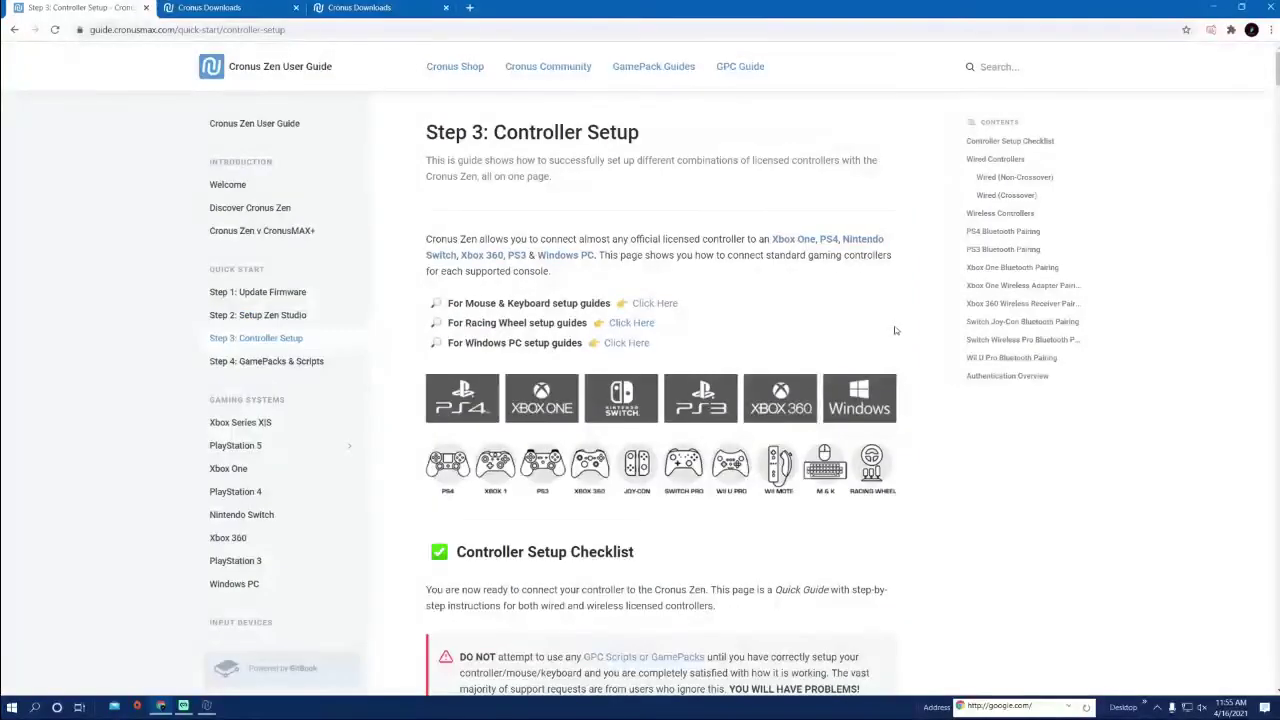
scroll(888, 345, "down", 1)
scroll(714, 405, "up", 1)
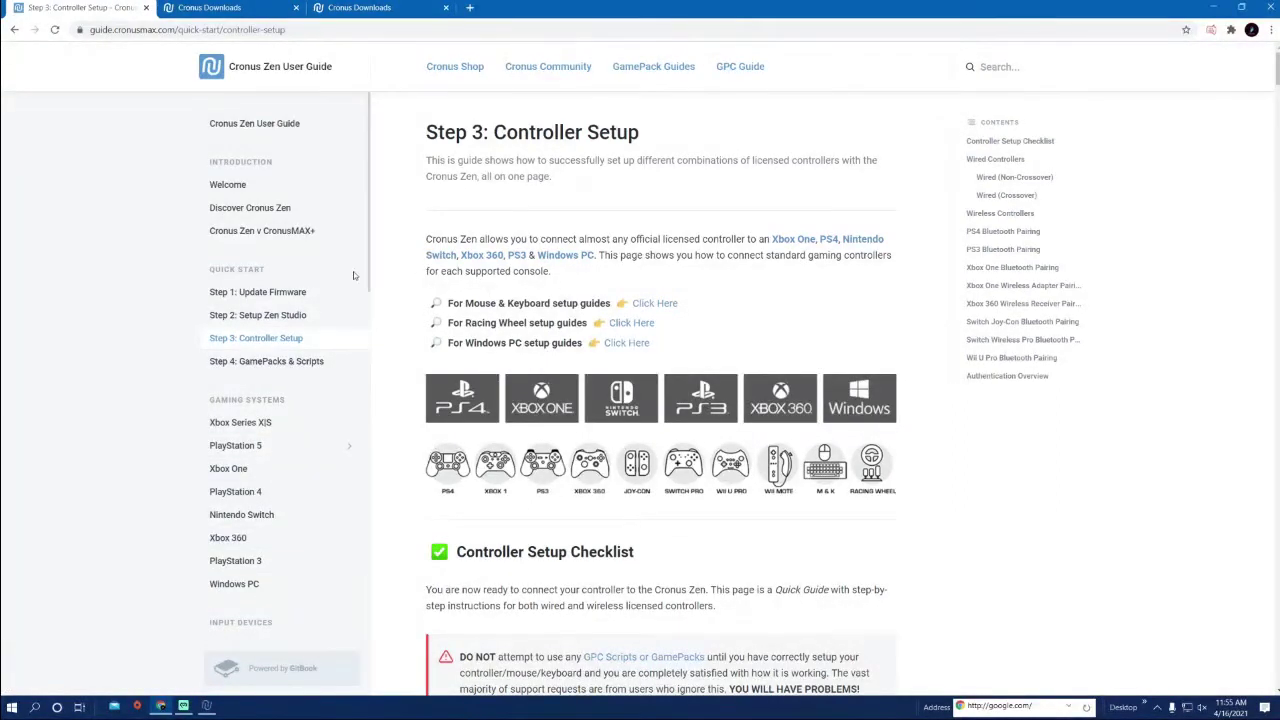
- Open the guide's Windows PC page and read the Emulator Output Protocol requirement, wired controller setup and controller test section
left_click(239, 585)
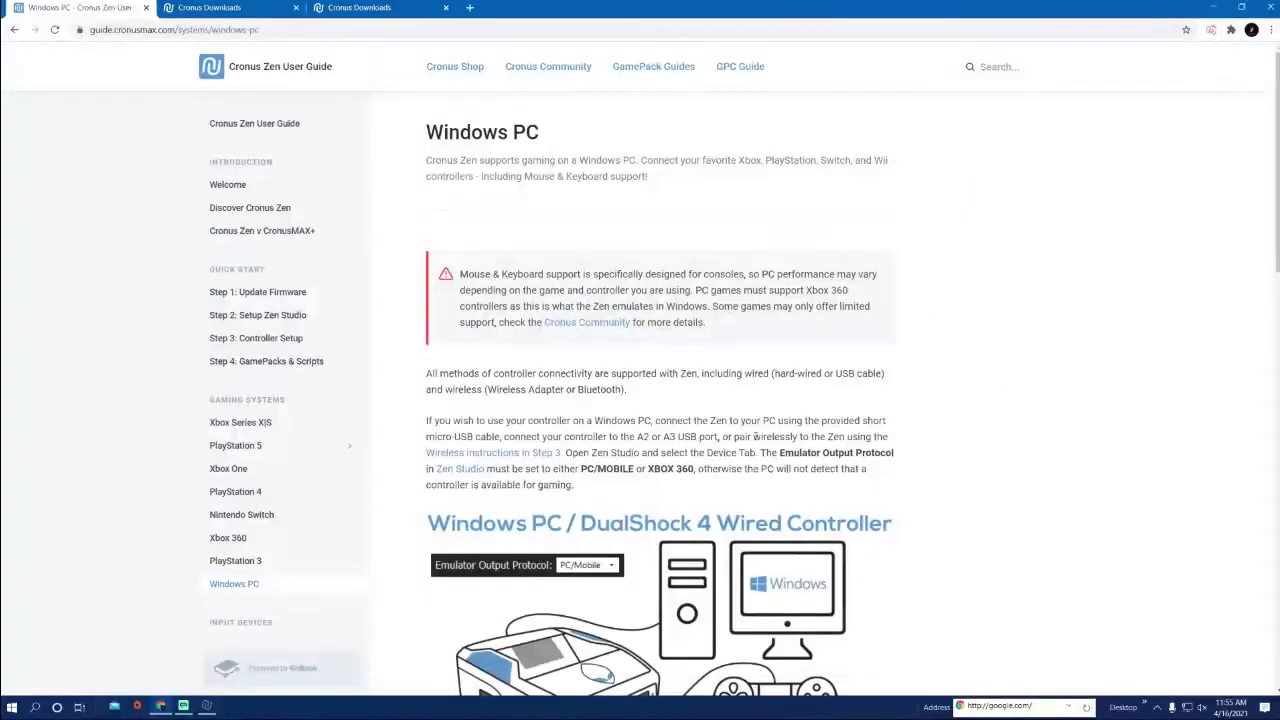
scroll(672, 437, "down", 3)
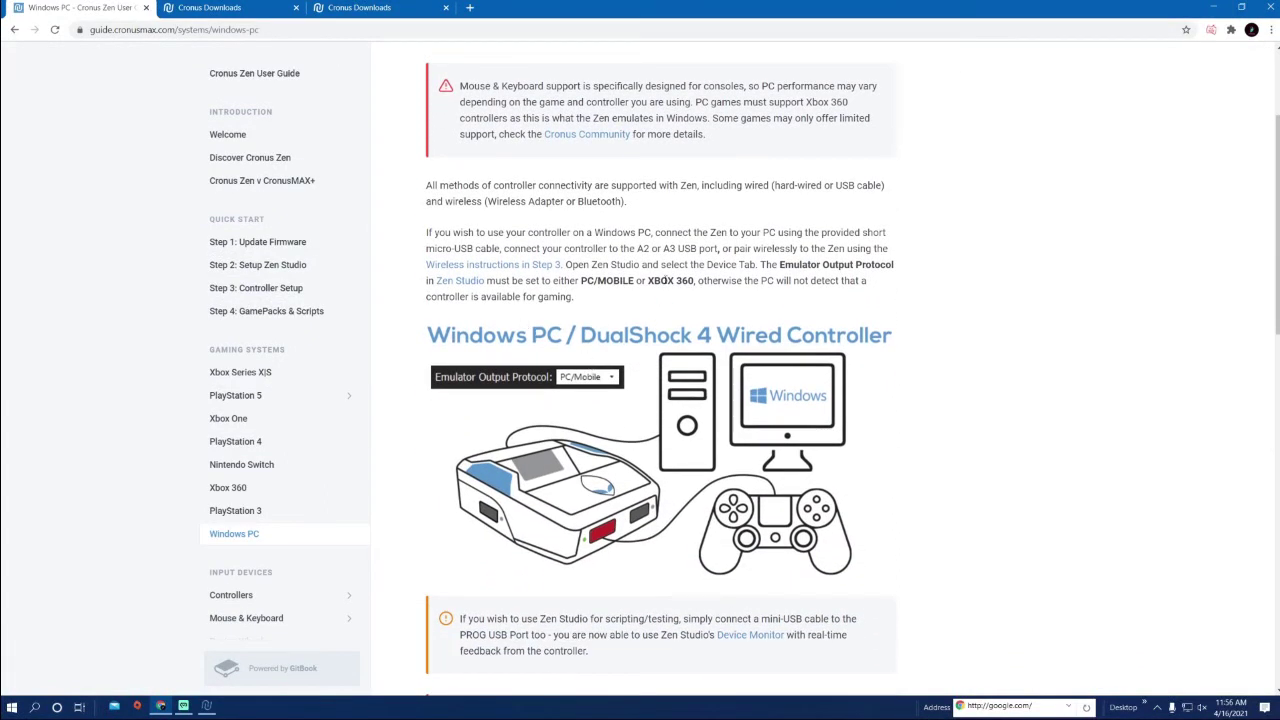
scroll(665, 281, "down", 1)
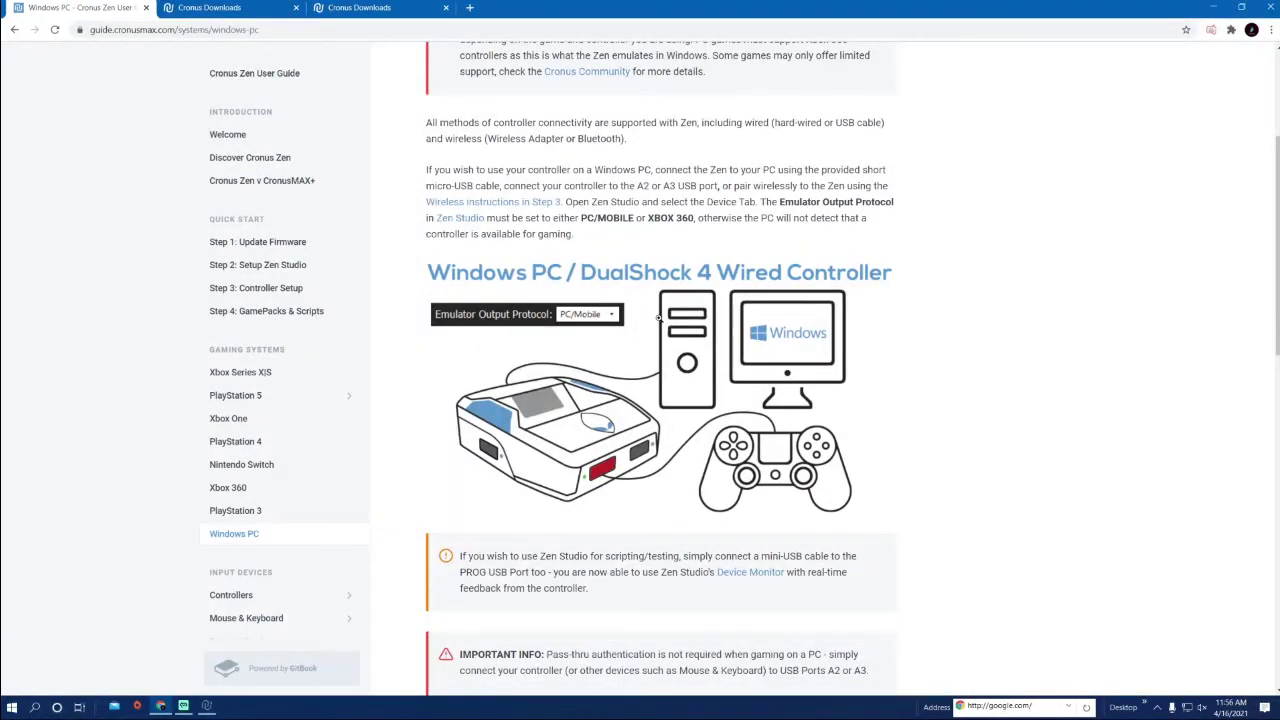
scroll(609, 506, "down", 1)
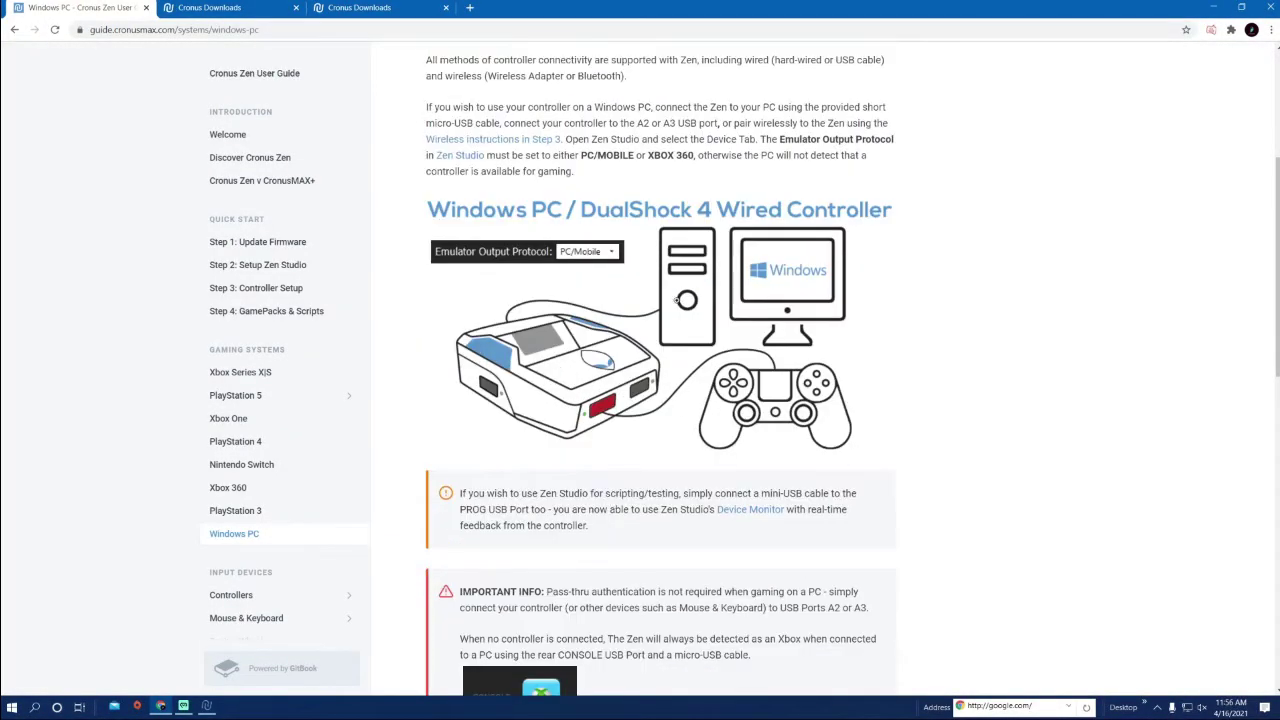
scroll(591, 435, "down", 2)
scroll(591, 435, "up", 3)
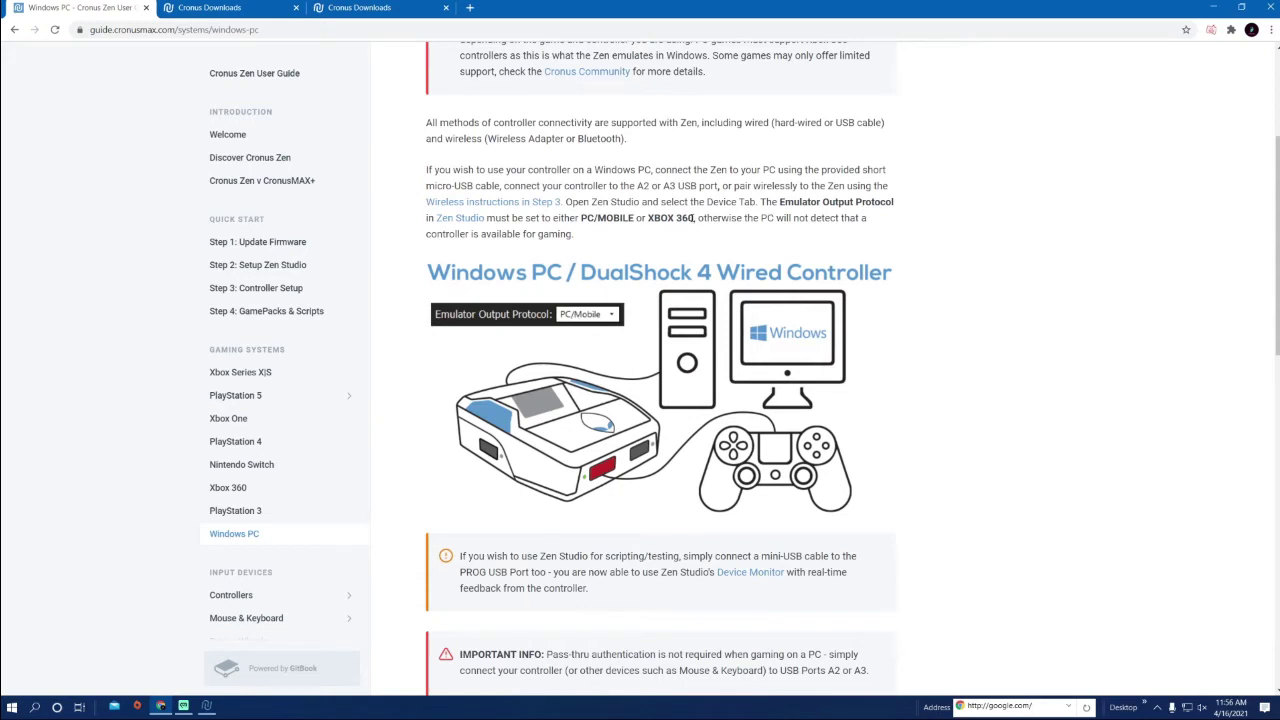
left_click_drag(693, 217, 582, 216)
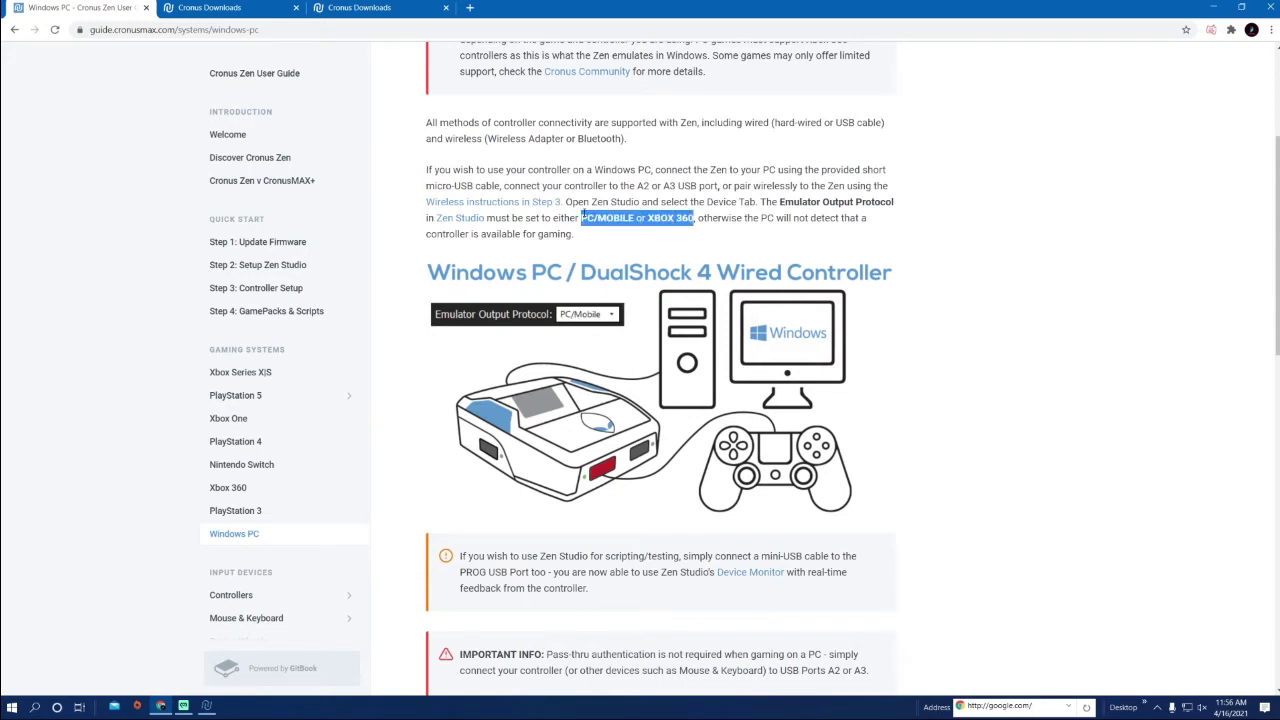
scroll(582, 217, "down", 6)
- Open Command Prompt and run joy.cpl to launch the Windows game controller test
left_click(34, 707)
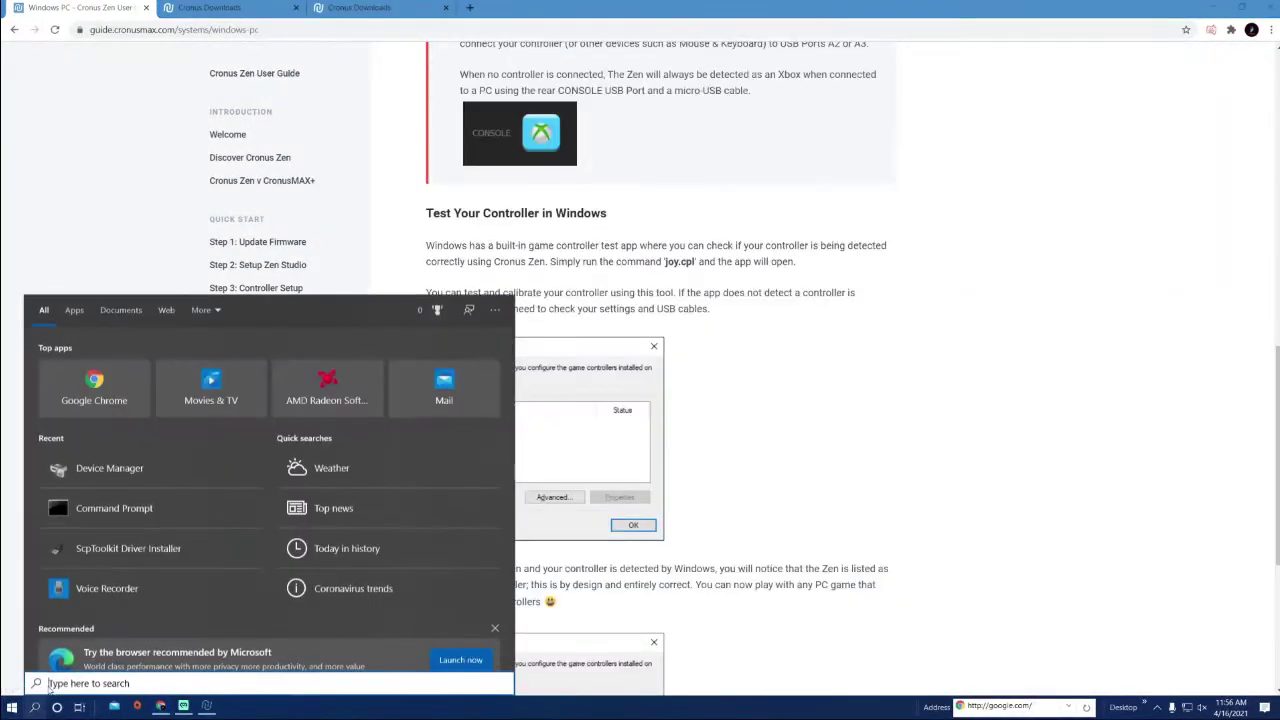
type("cmd")
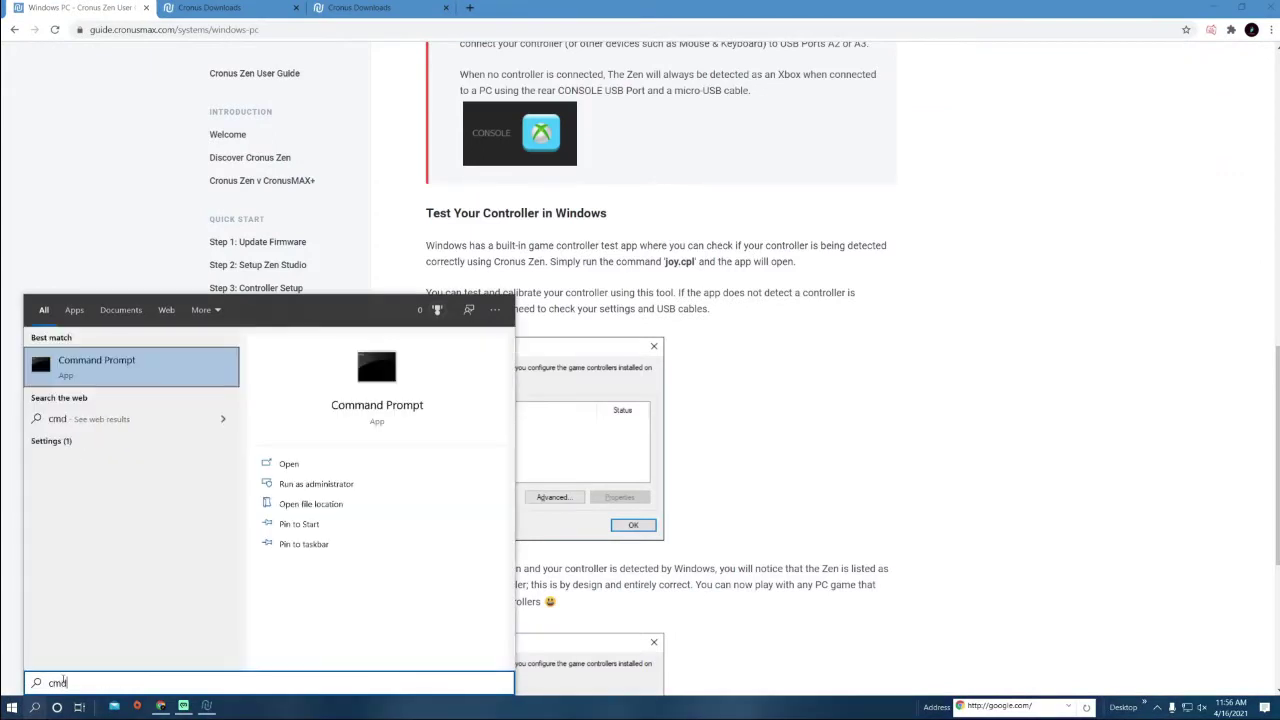
left_click(90, 376)
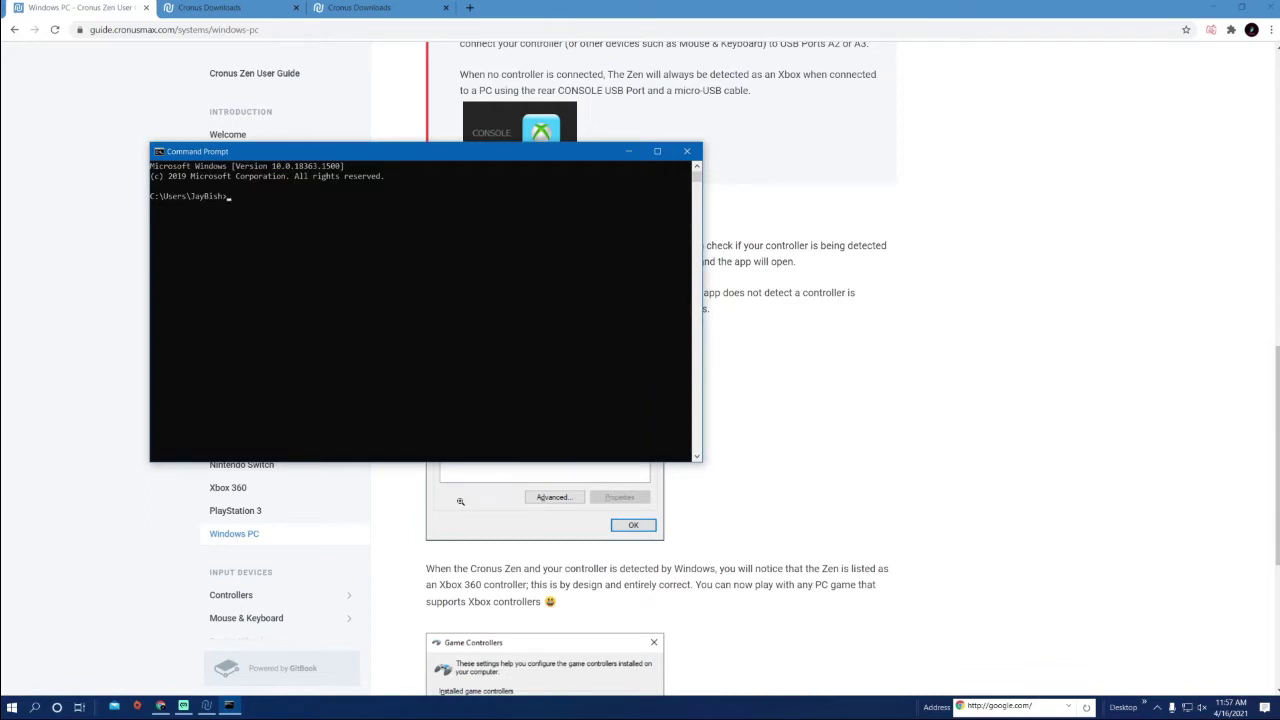
type("joy.cpl")
key("Return")
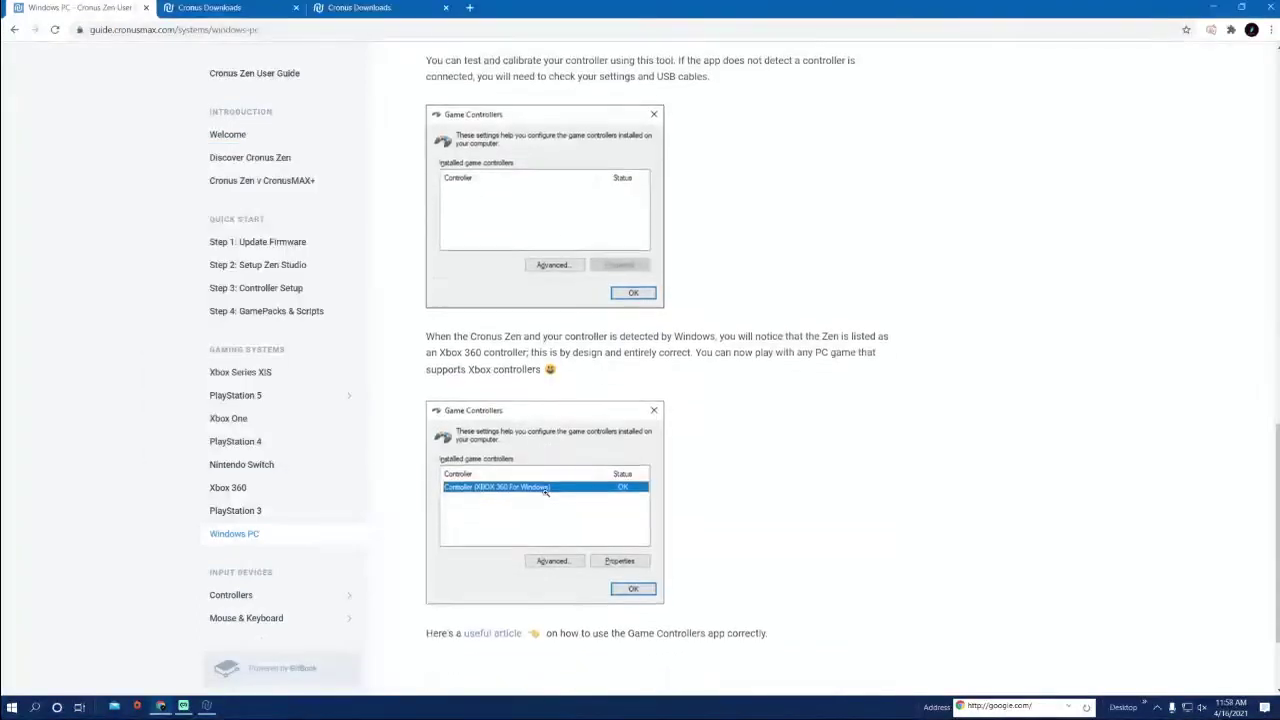
- Review the Game Controllers example at the end of the Windows PC page and open the guide's Controllers page
scroll(533, 497, "down", 1)
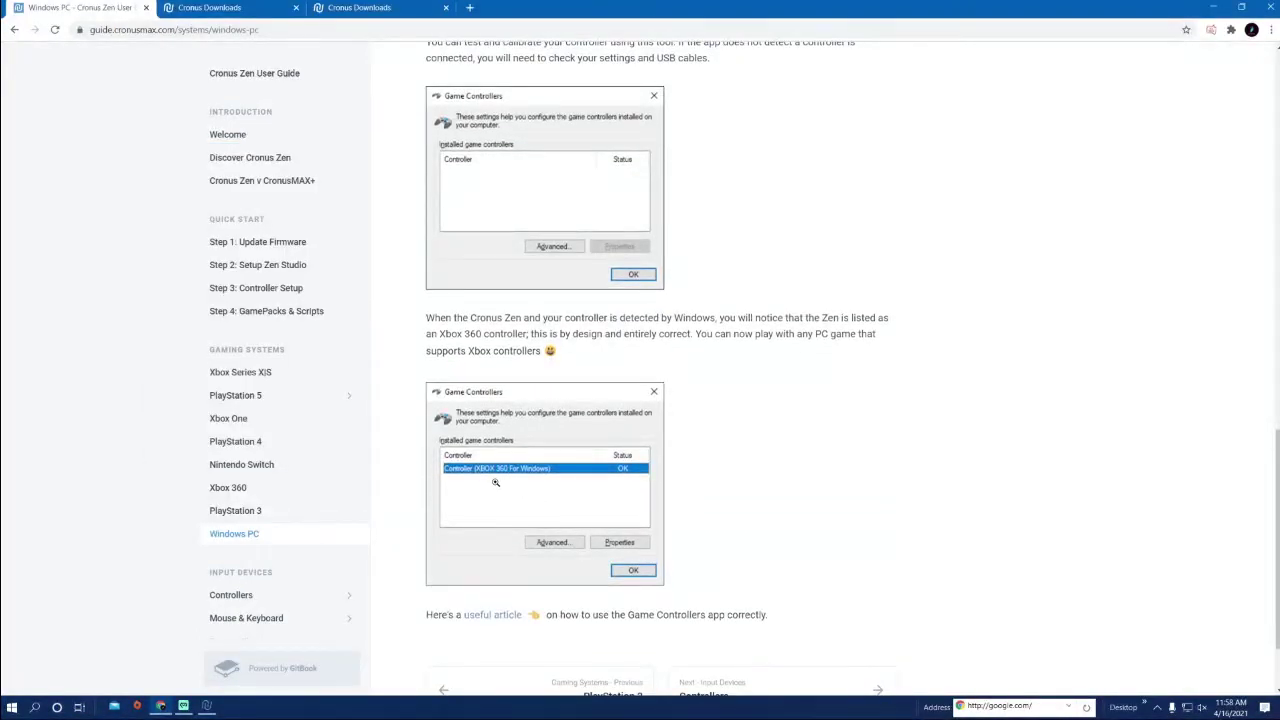
scroll(533, 463, "down", 1)
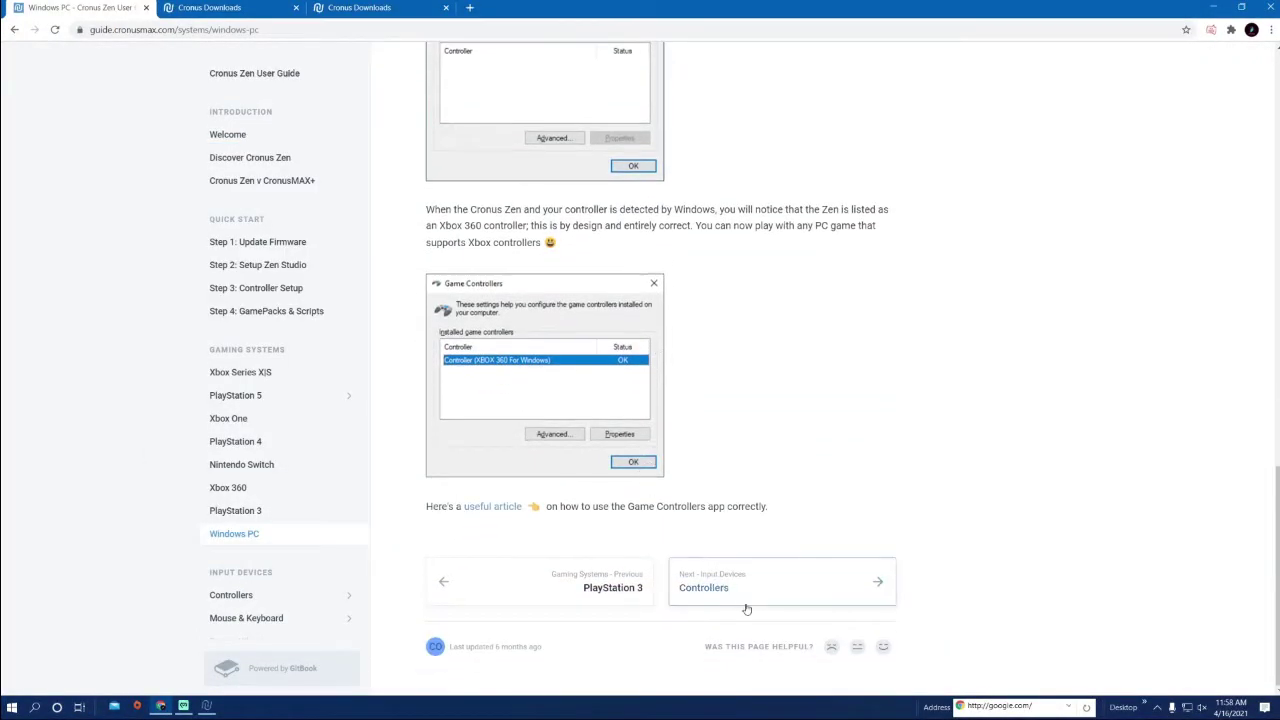
left_click(749, 593)
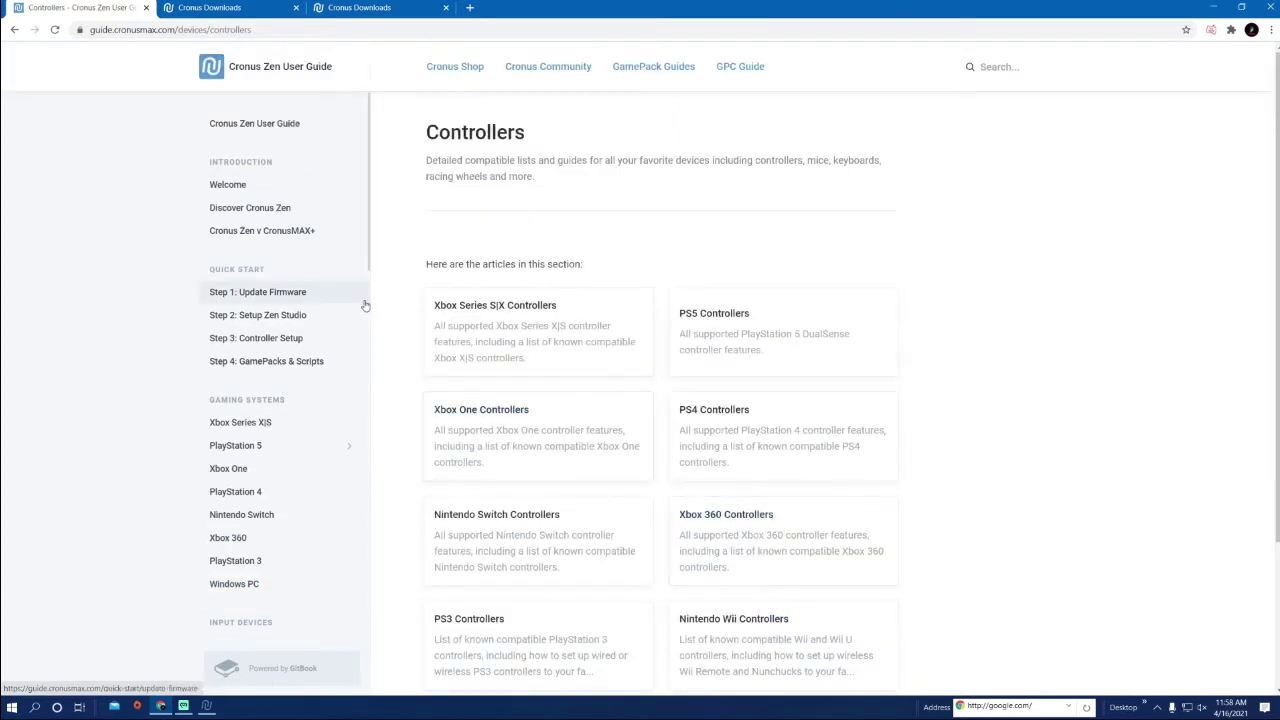
scroll(351, 398, "down", 3)
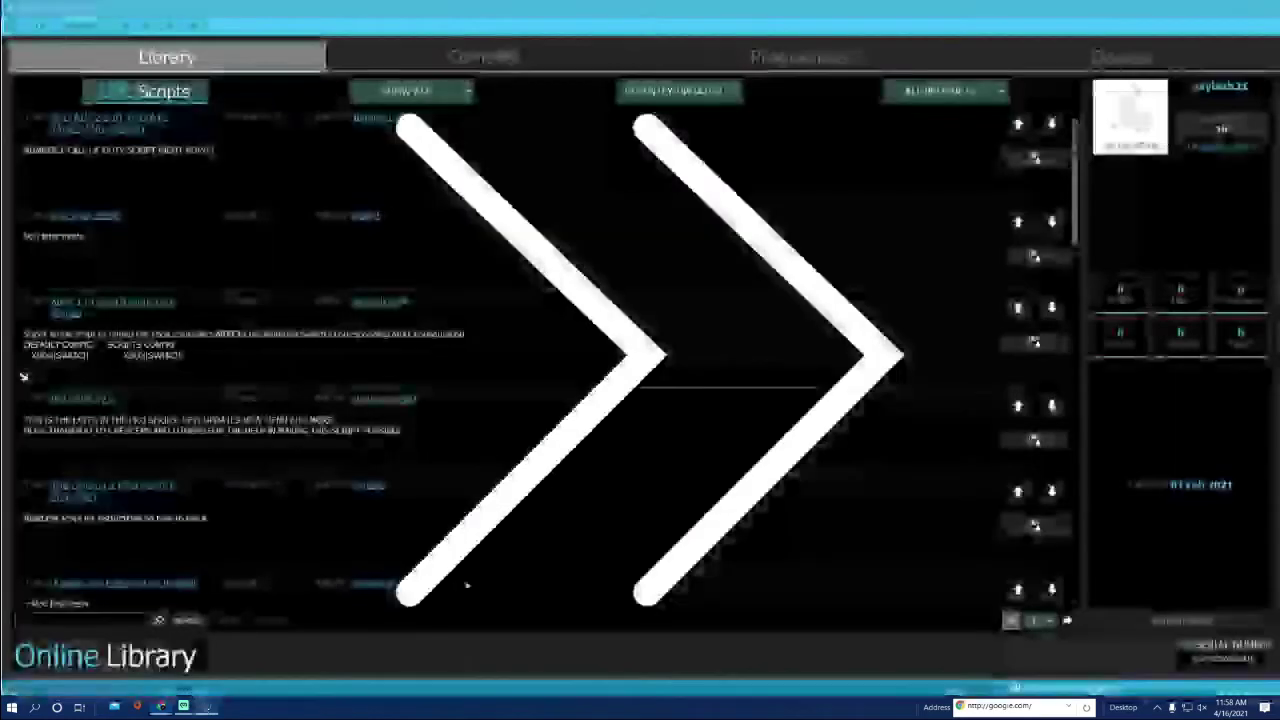
- Switch to Zen Studio and look through the full list of Cronus Zen gamepacks in the Programmer
left_click(820, 57)
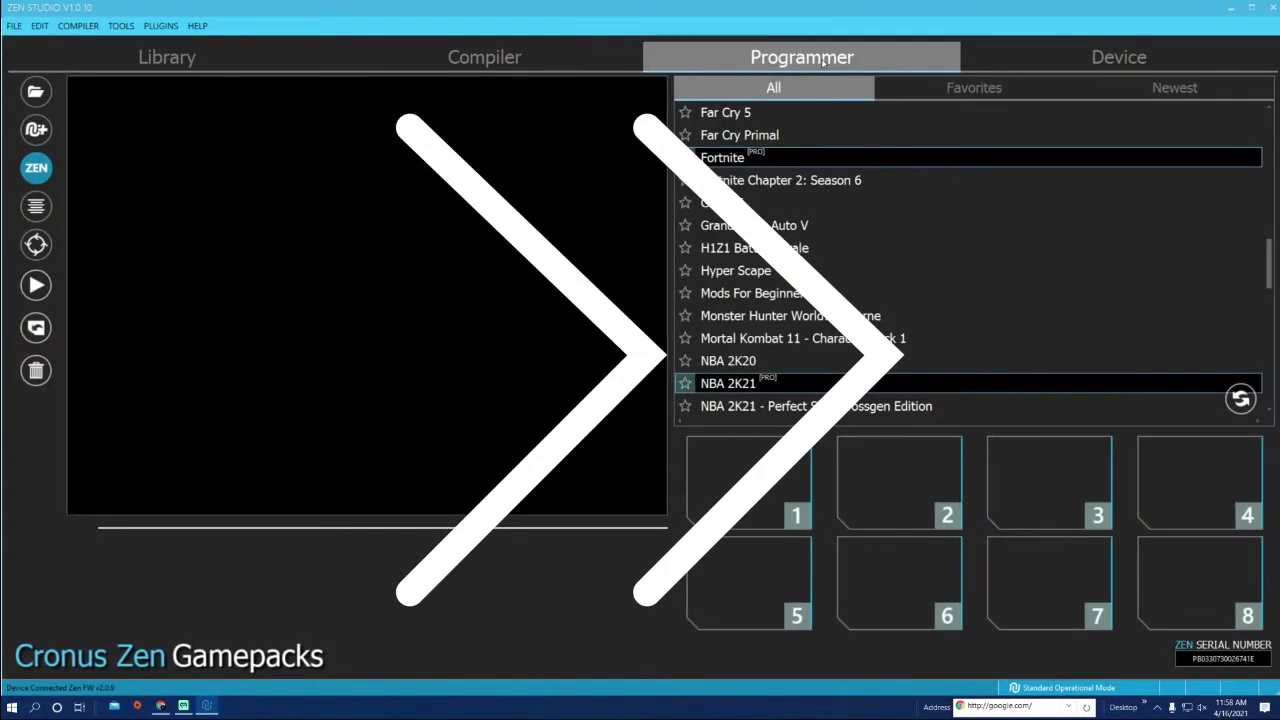
scroll(765, 118, "down", 2)
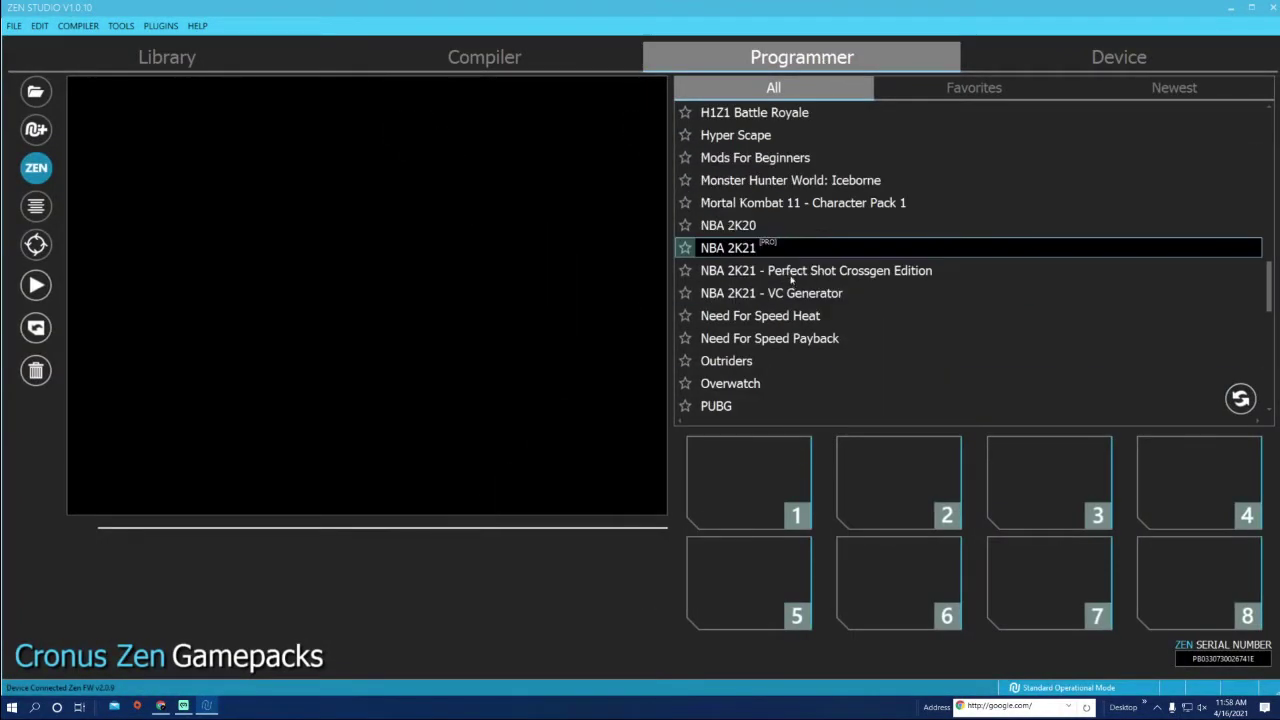
scroll(791, 281, "down", 5)
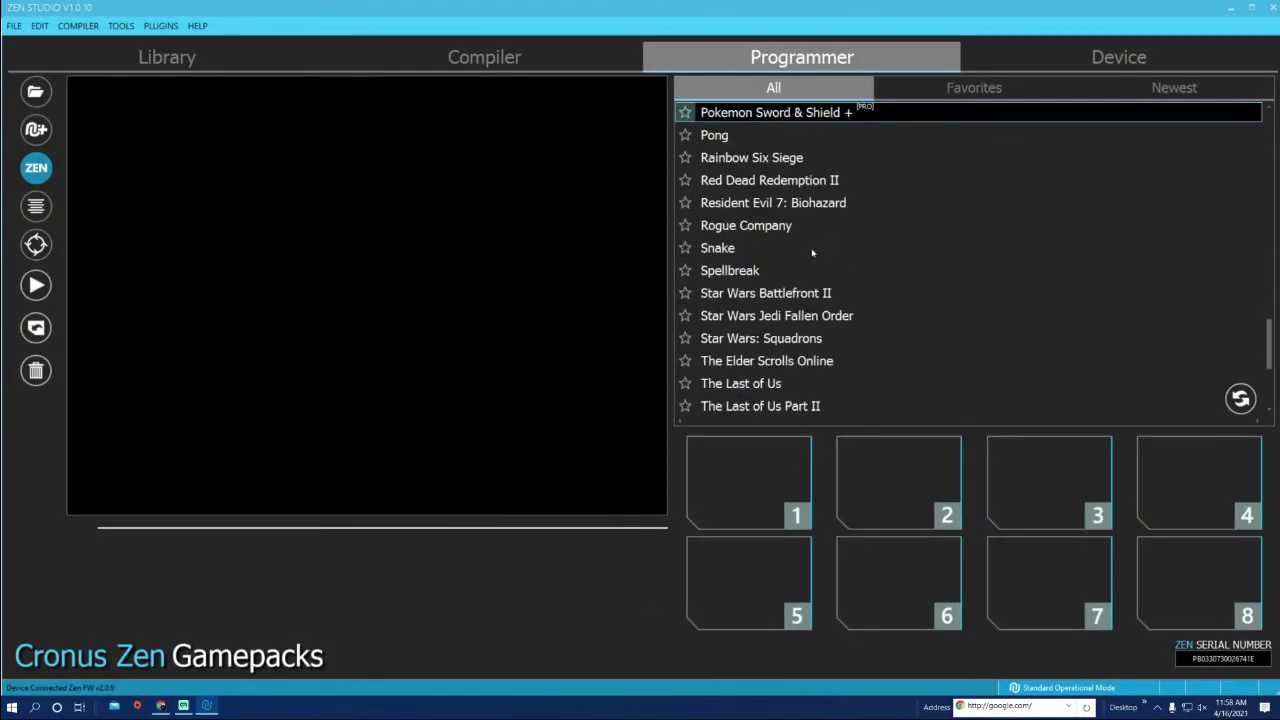
scroll(800, 308, "down", 2)
scroll(800, 260, "up", 10)
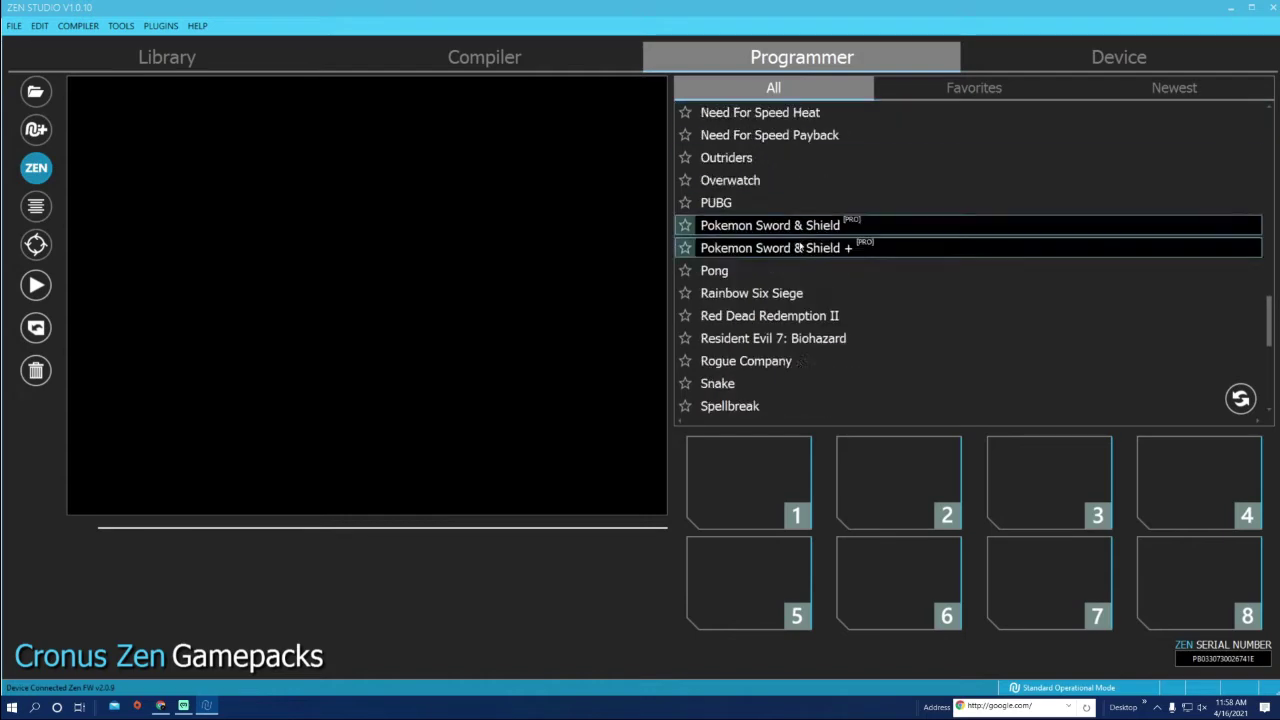
scroll(800, 245, "up", 10)
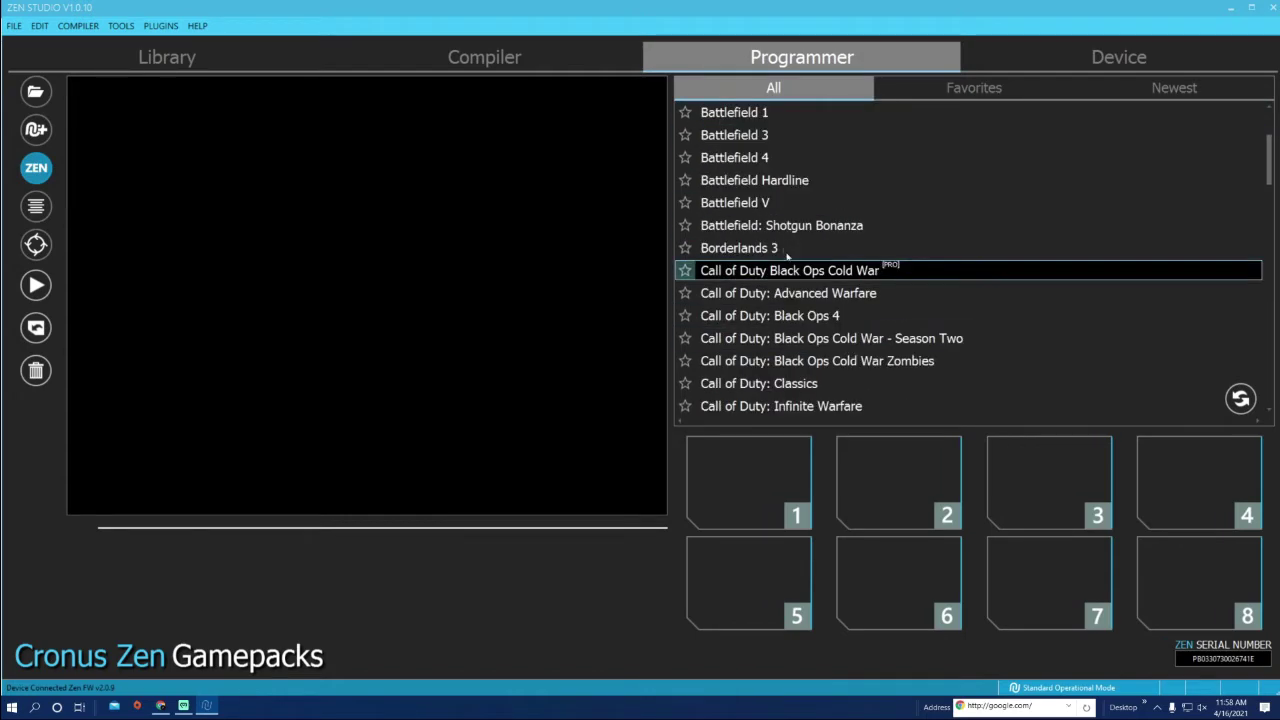
scroll(790, 262, "down", 2)
scroll(800, 272, "up", 2)
scroll(810, 282, "down", 1)
scroll(819, 293, "up", 2)
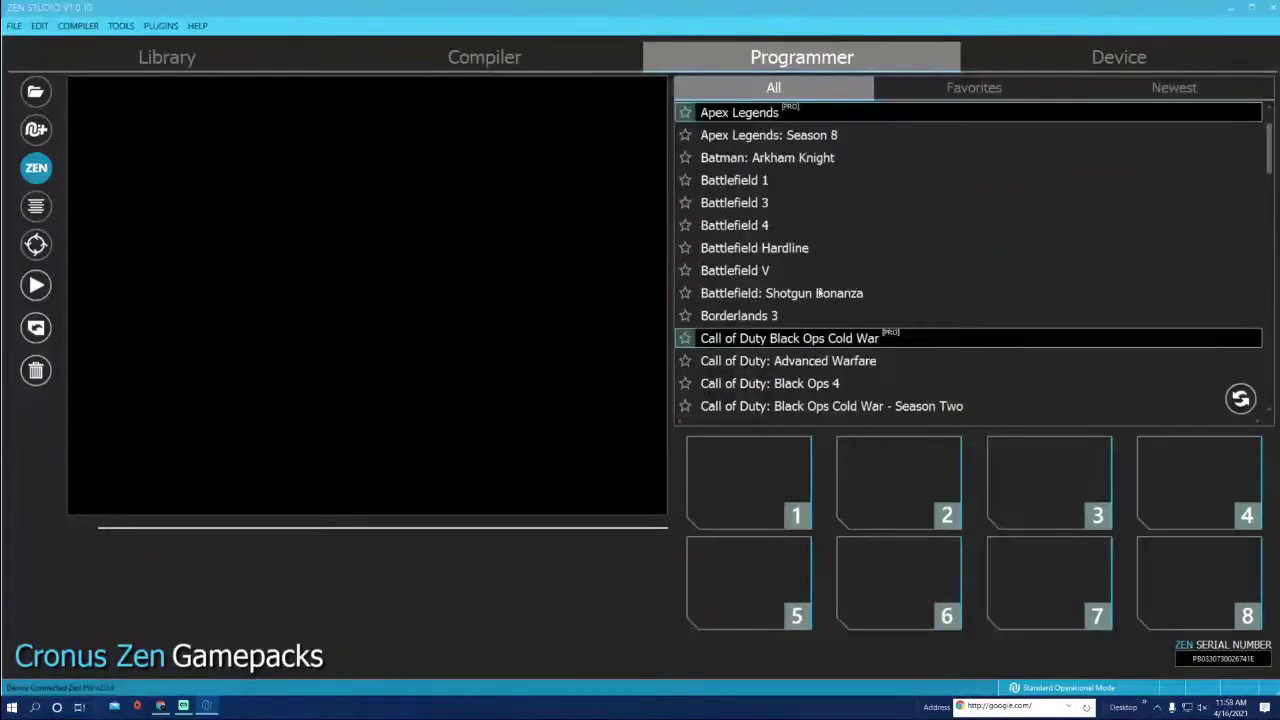
scroll(819, 293, "up", 1)
- Search the GPC scripts in the online library for "taylordrift"
left_click(190, 57)
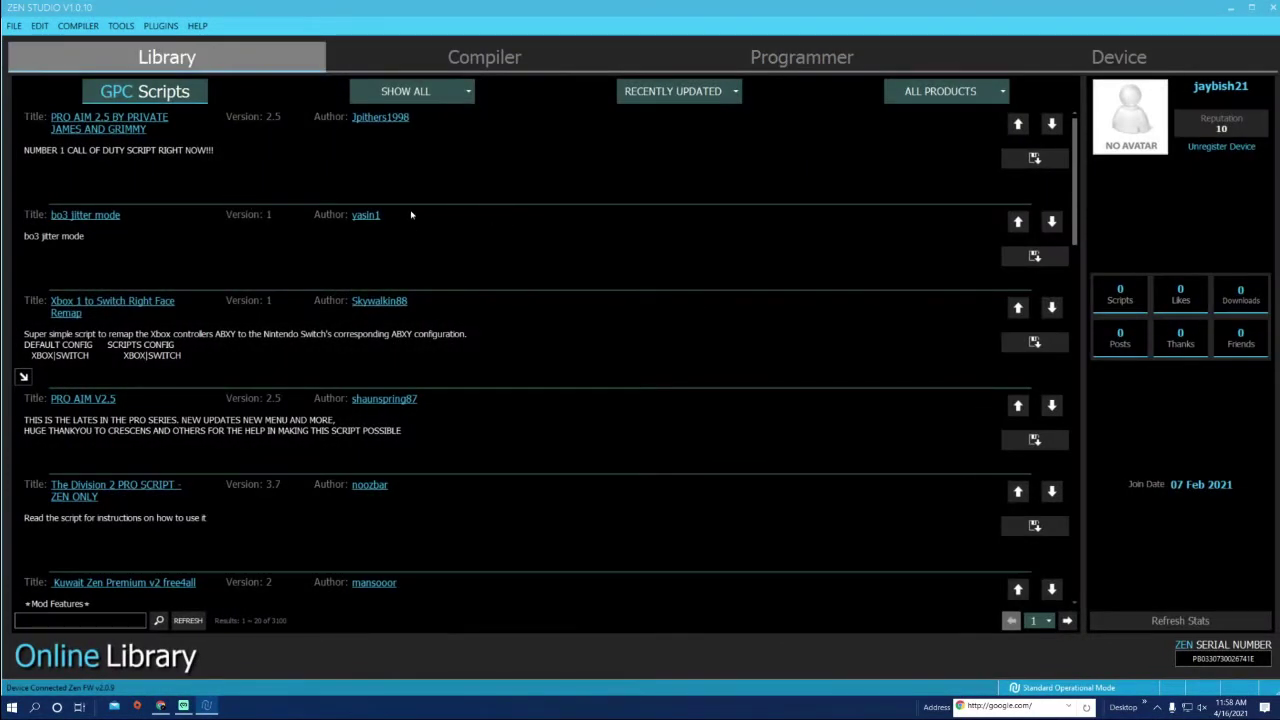
scroll(410, 222, "down", 1)
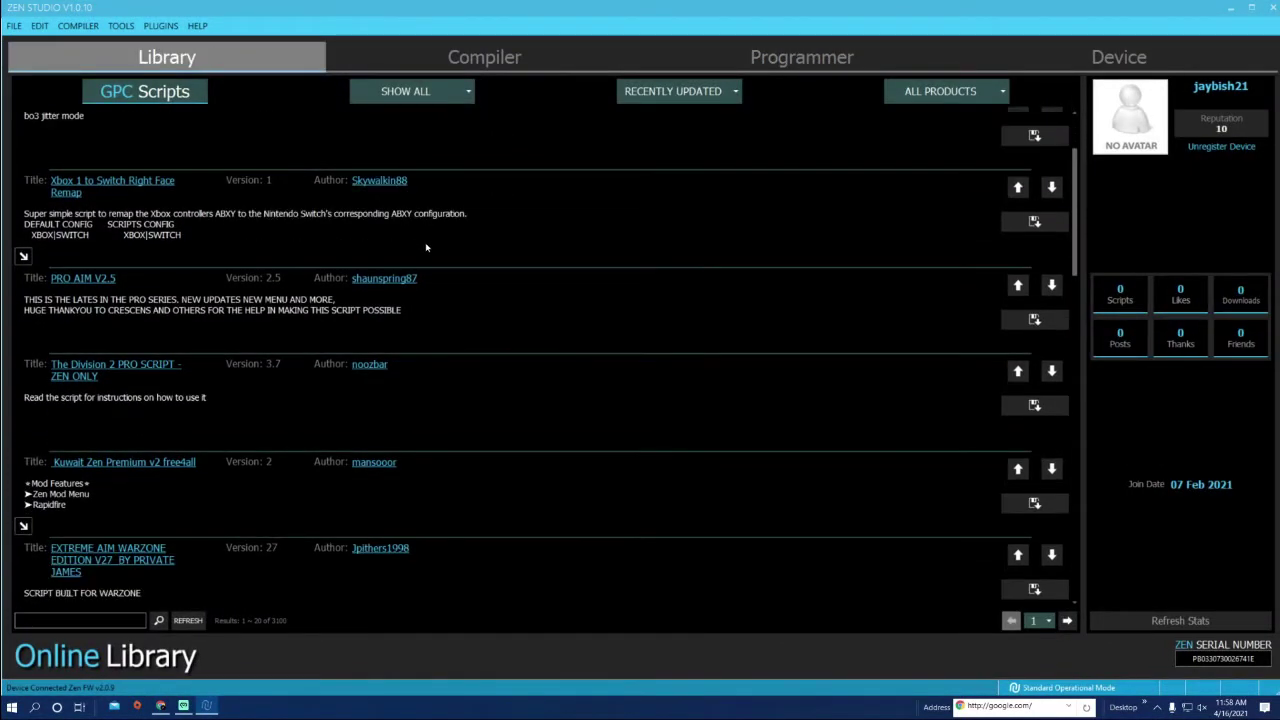
scroll(480, 340, "down", 1)
scroll(508, 390, "up", 2)
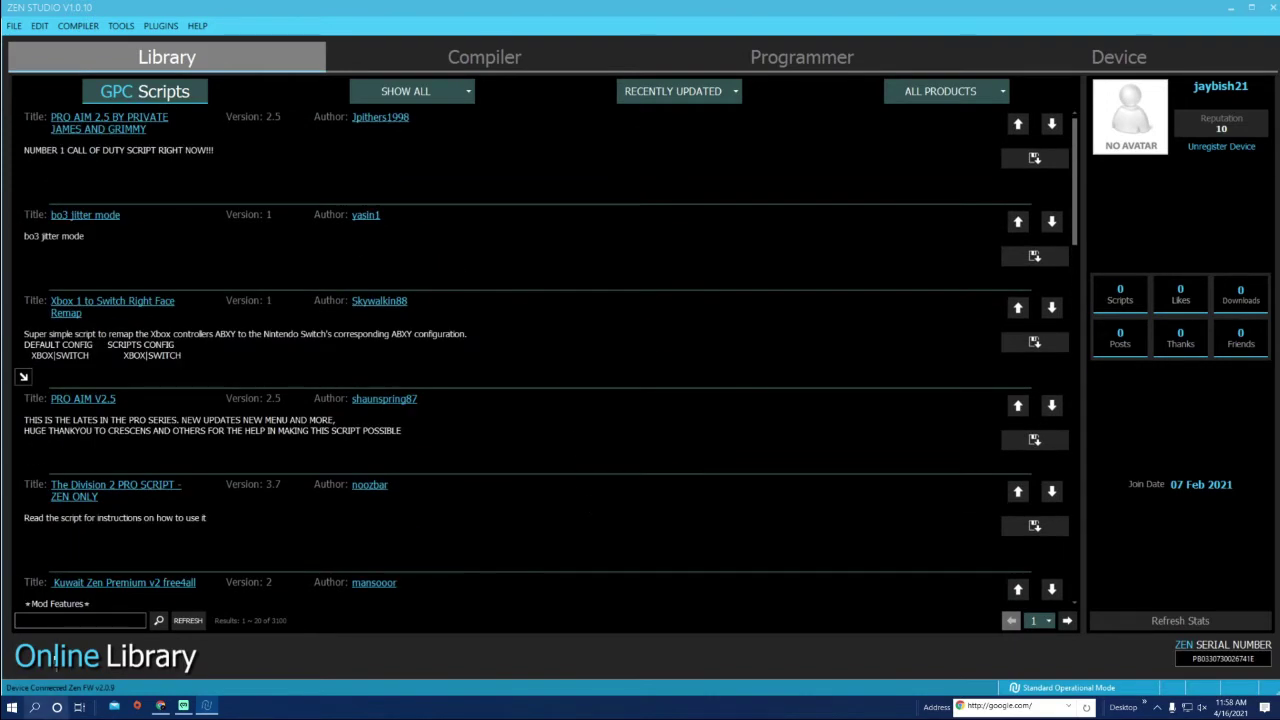
left_click(80, 620)
type("ta")
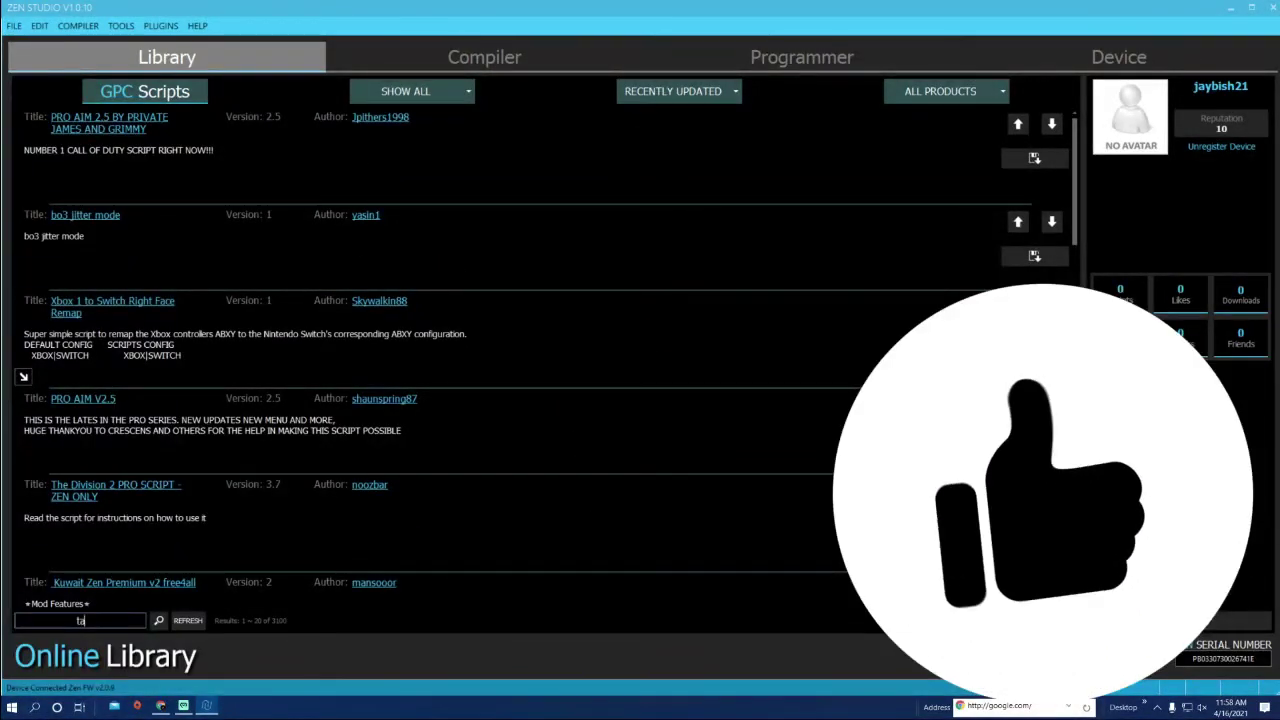
type("ylordrift\\")
key("Return")
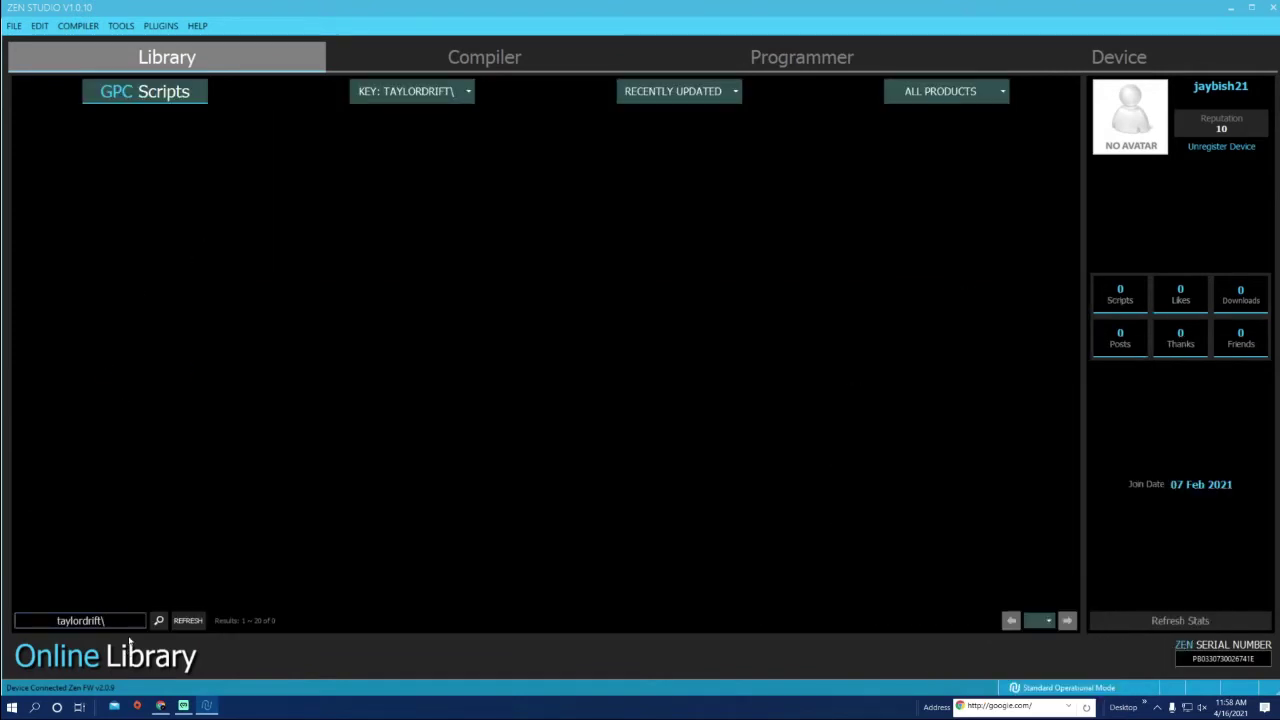
key("BackSpace")
key("Return")
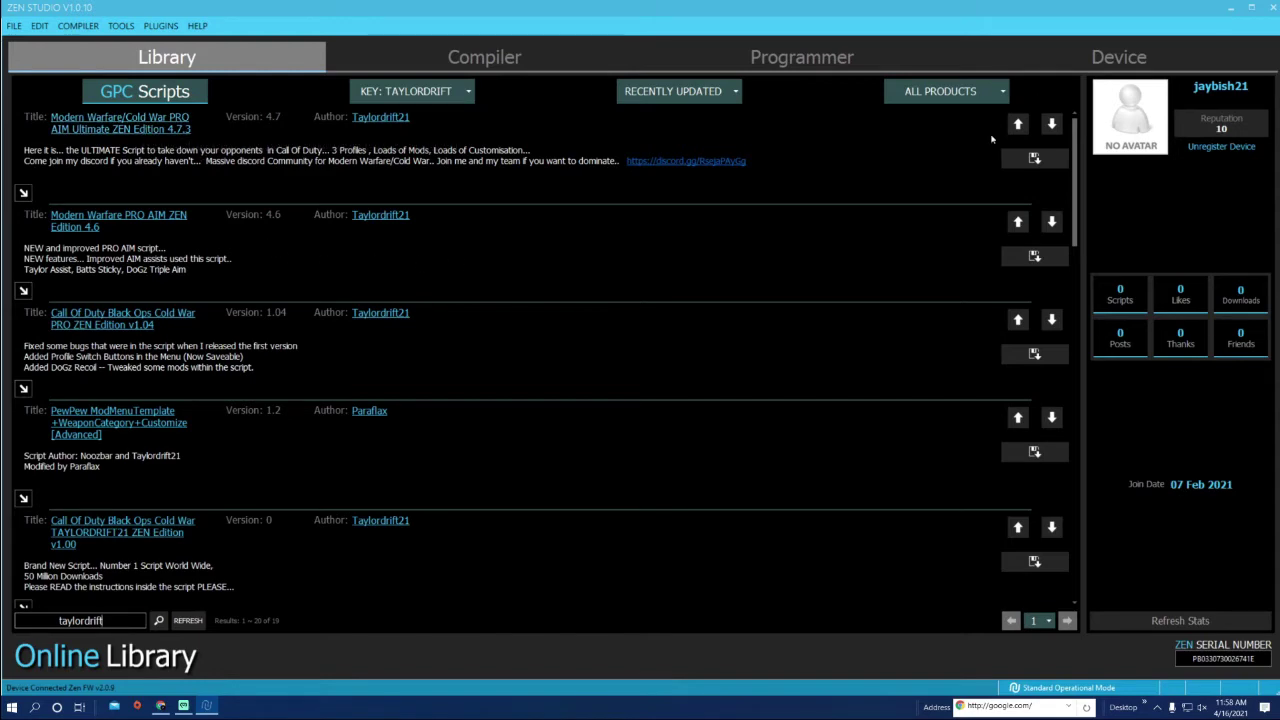
- Load the Modern Warfare/Cold War PRO AIM Ultimate ZEN Edition 4.7.3 script into the compiler and read its instructions section
left_click(1033, 157)
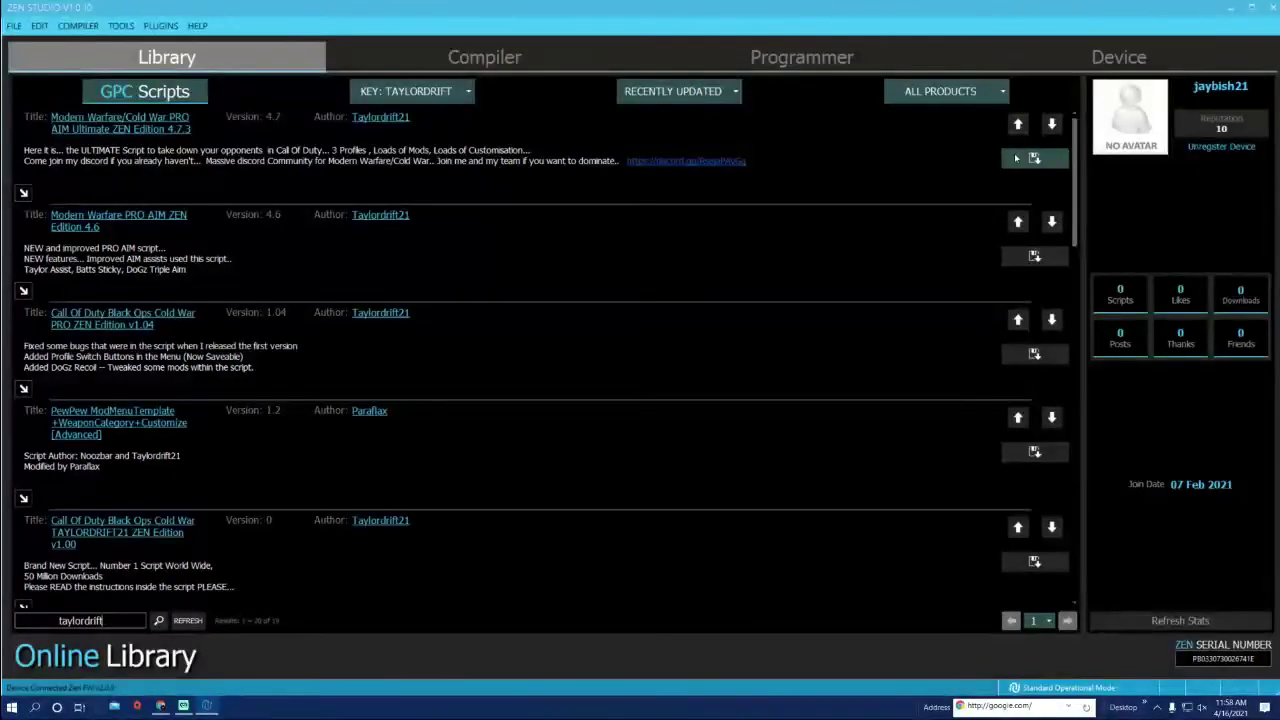
scroll(640, 330, "down", 15)
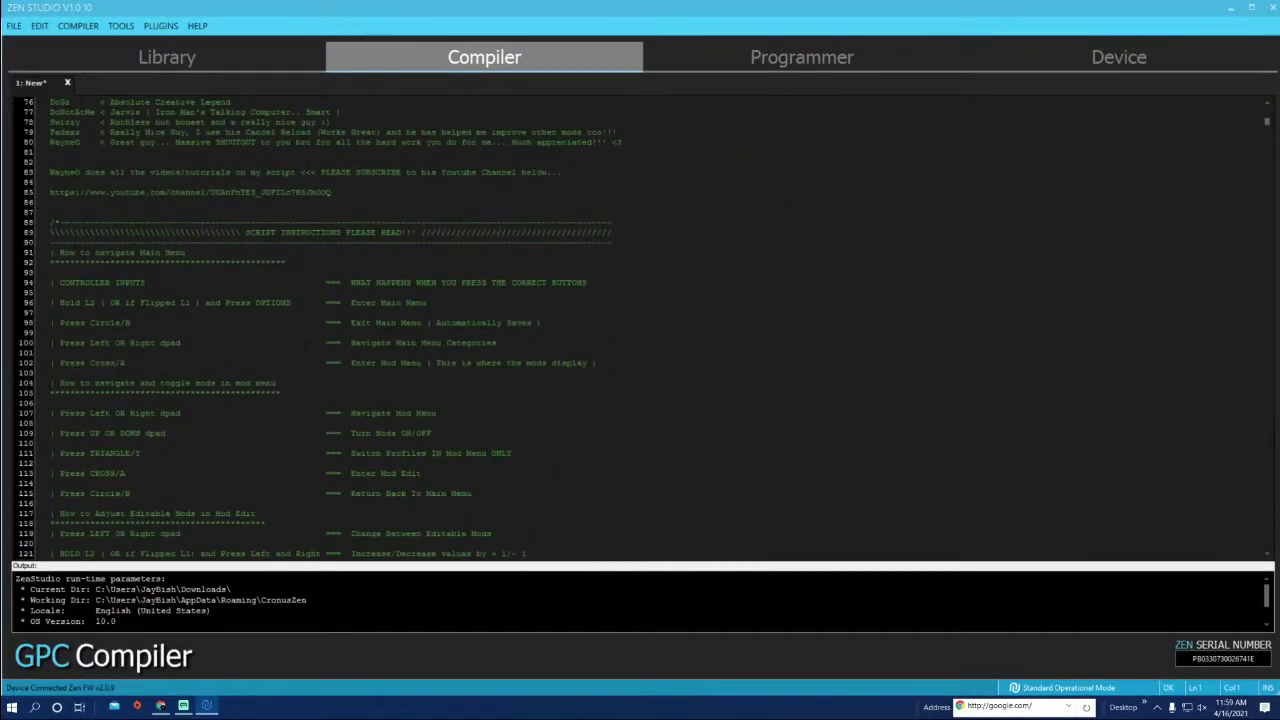
scroll(640, 330, "down", 3)
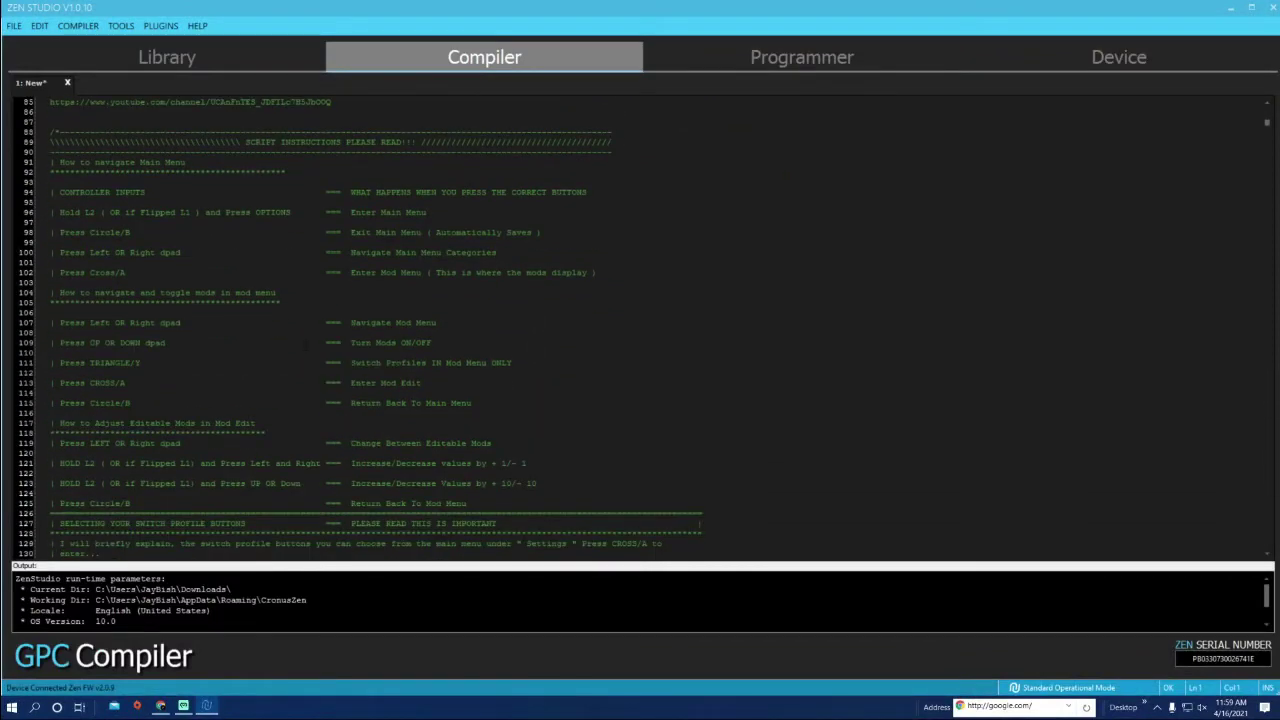
scroll(640, 330, "down", 3)
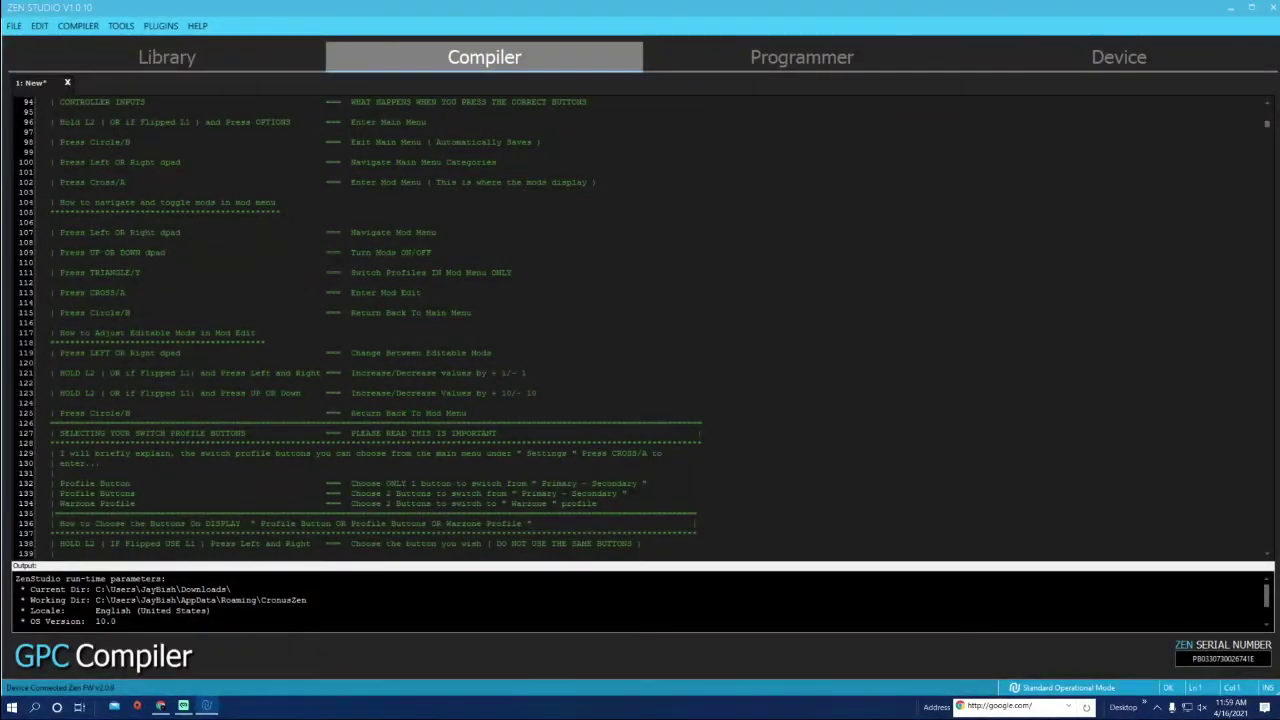
scroll(640, 330, "up", 2)
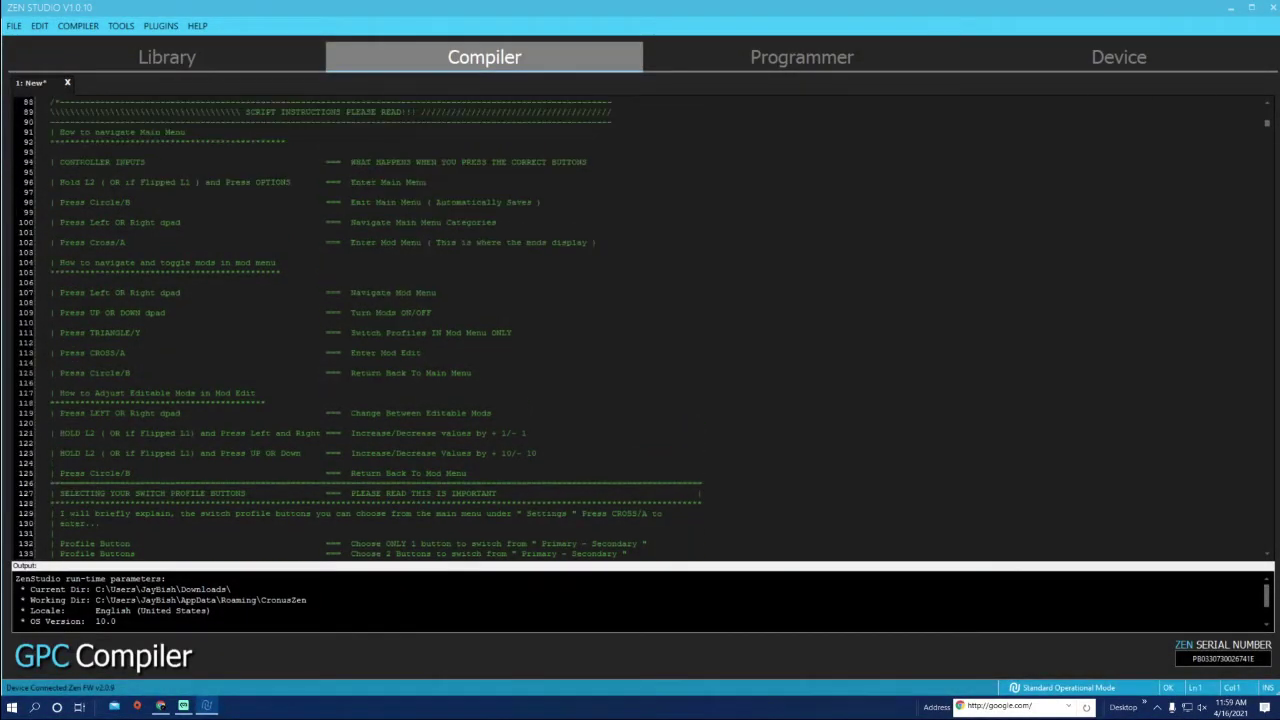
- Highlight the script's instruction lines covering the main menu, mod menu and mod edit controls
key("shift+Down")
key("shift+Down")
key("shift+Down")
key("shift+Down")
key("shift+Down")
key("shift+Down")
key("shift+Down")
key("shift+Down")
key("shift+Down")
key("shift+Down")
key("shift+Down")
key("shift+Down")
key("shift+Down")
key("shift+Down")
key("shift+Down")
key("shift+Down")
key("shift+Down")
key("shift+Down")
key("shift+Down")
key("shift+Down")
key("Right")
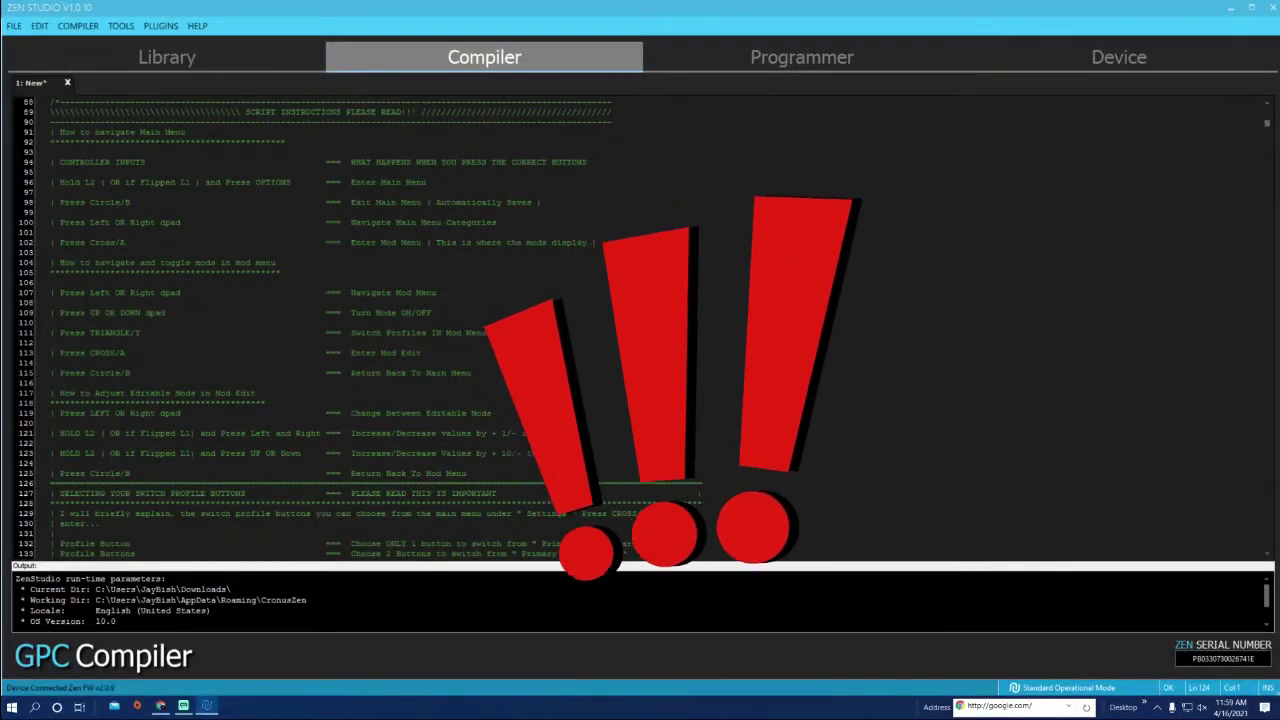
key("shift+Up")
key("shift+Up")
key("shift+Up")
key("shift+Up")
key("shift+Up")
key("shift+Up")
key("shift+Up")
key("shift+Up")
key("shift+Up")
key("shift+Up")
key("shift+Up")
key("shift+Up")
key("shift+Up")
key("shift+Up")
key("shift+Up")
key("shift+Up")
key("shift+Up")
key("shift+Up")
key("shift+Up")
key("shift+Up")
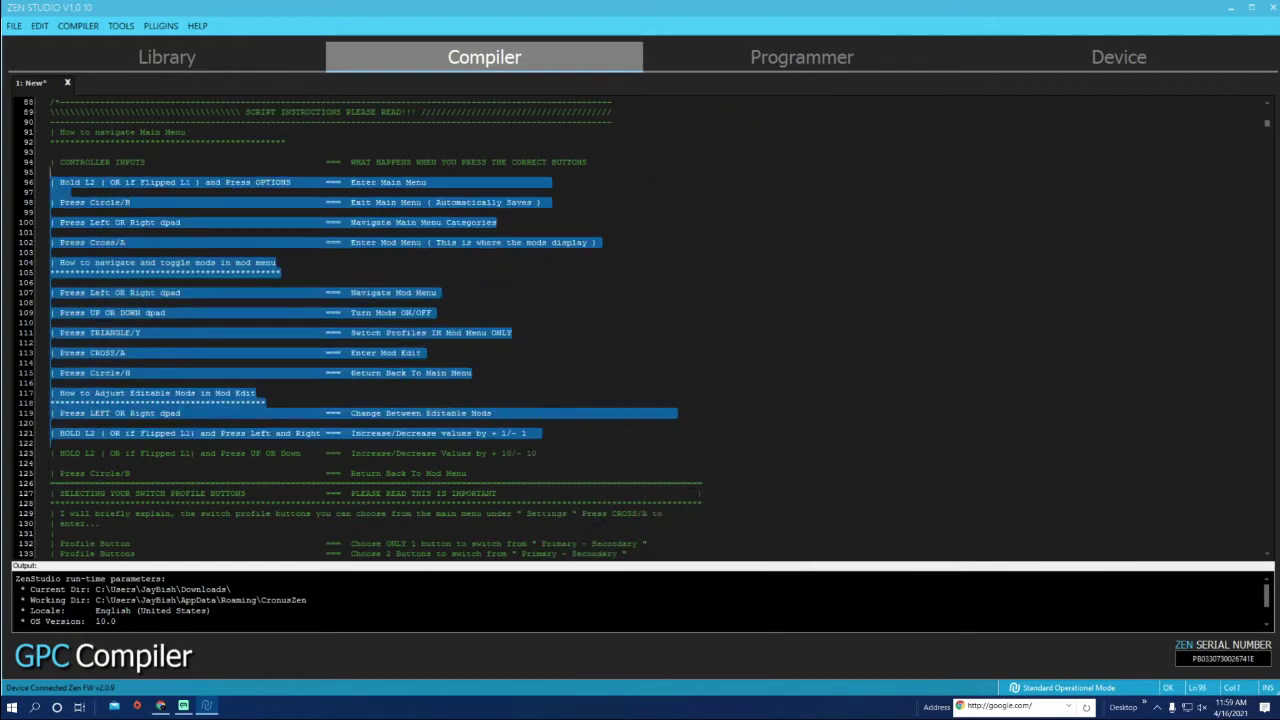
- Highlight the script's instruction lines from the controller inputs heading through the last mod edit control
key("Left")
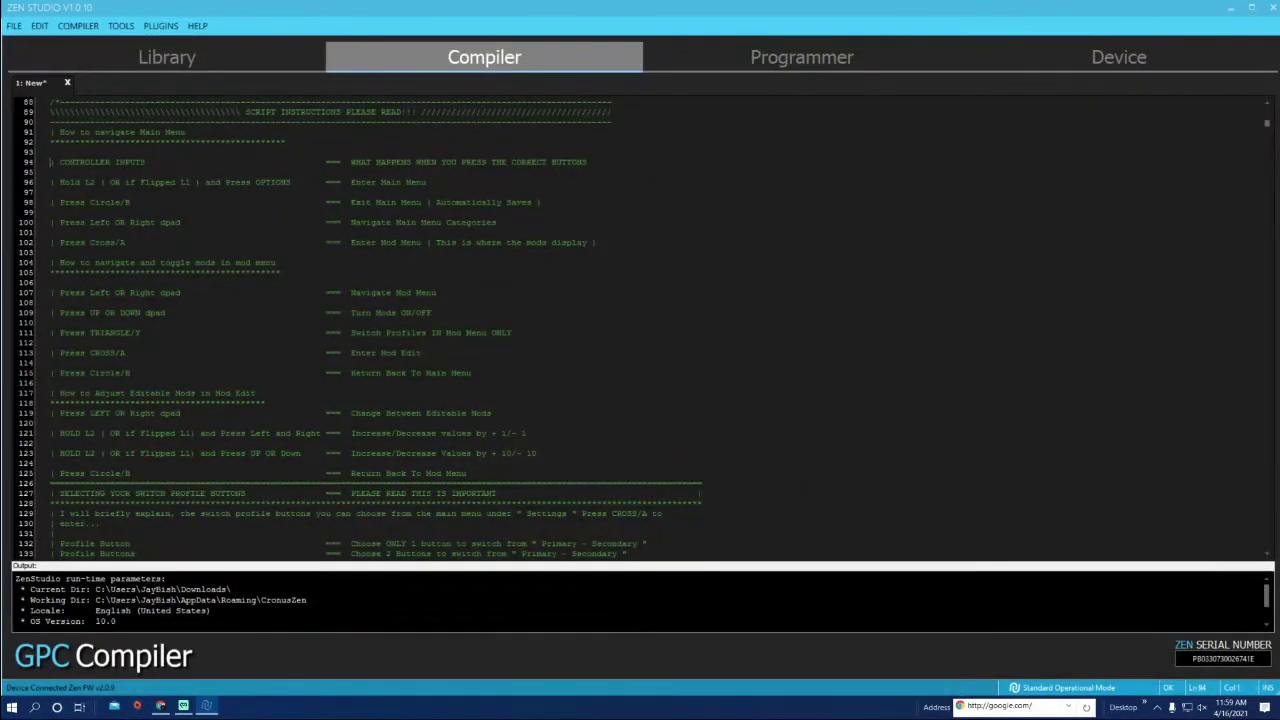
key("shift+Down")
key("shift+Down")
key("shift+Down")
key("shift+Down")
key("shift+Down")
key("shift+Down")
key("shift+Down")
key("shift+Down")
key("shift+Down")
key("shift+Down")
key("shift+Down")
key("shift+Down")
key("shift+Down")
key("shift+Down")
key("shift+Down")
key("shift+Down")
key("shift+Down")
key("shift+Down")
key("shift+Down")
key("shift+Down")
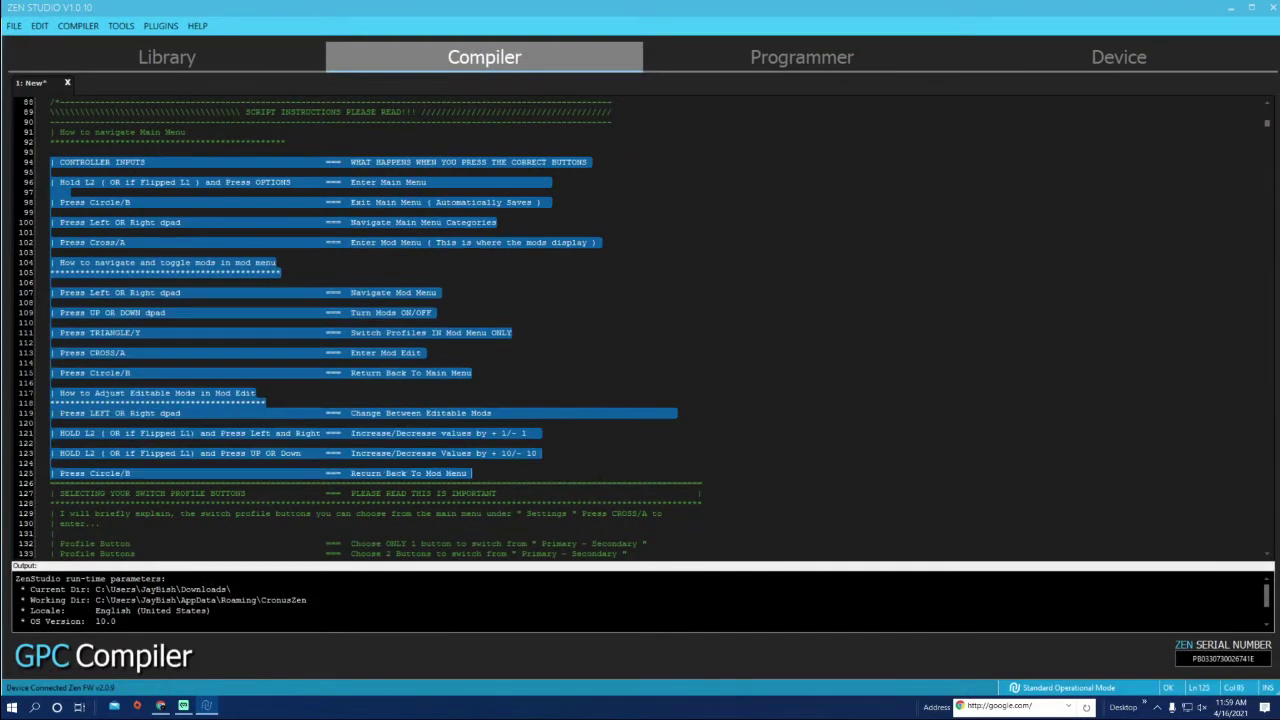
key("Right")
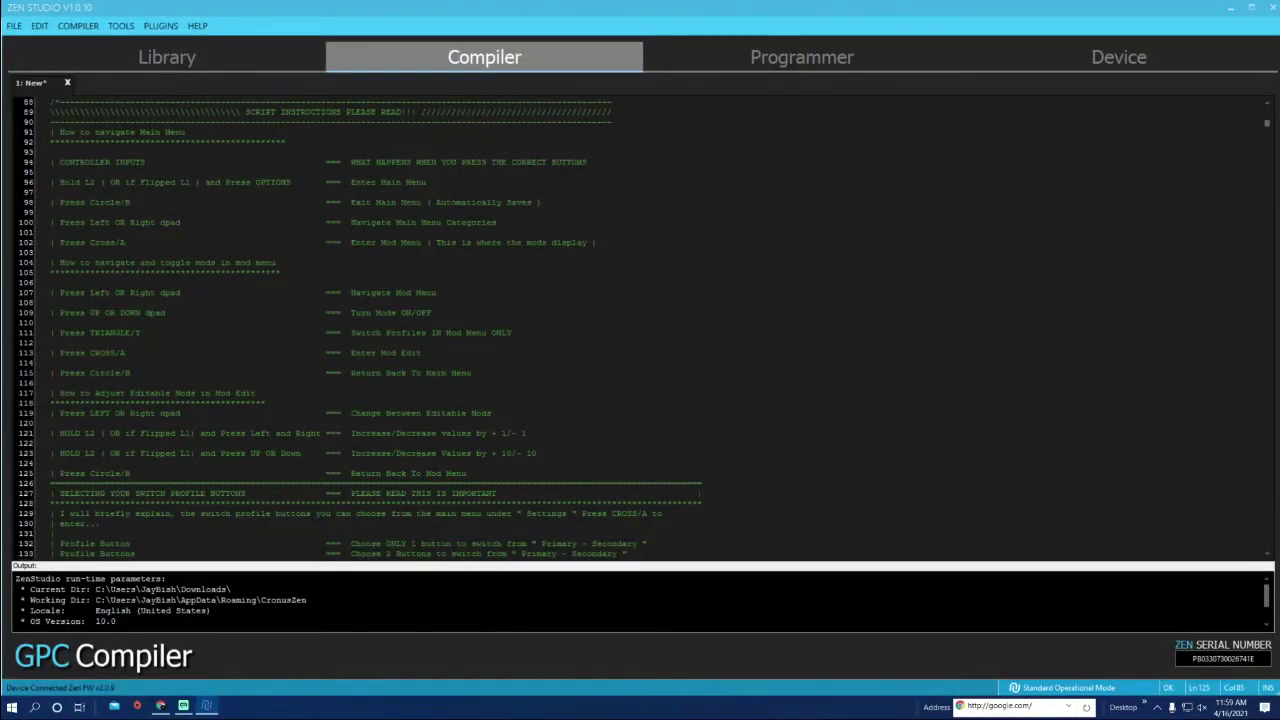
- Highlight the "Hold L2 ( OR if Flipped L1 ) and Press OPTIONS" instruction for entering the main menu
left_click_drag(60, 182, 306, 182)
left_click_drag(60, 182, 308, 182)
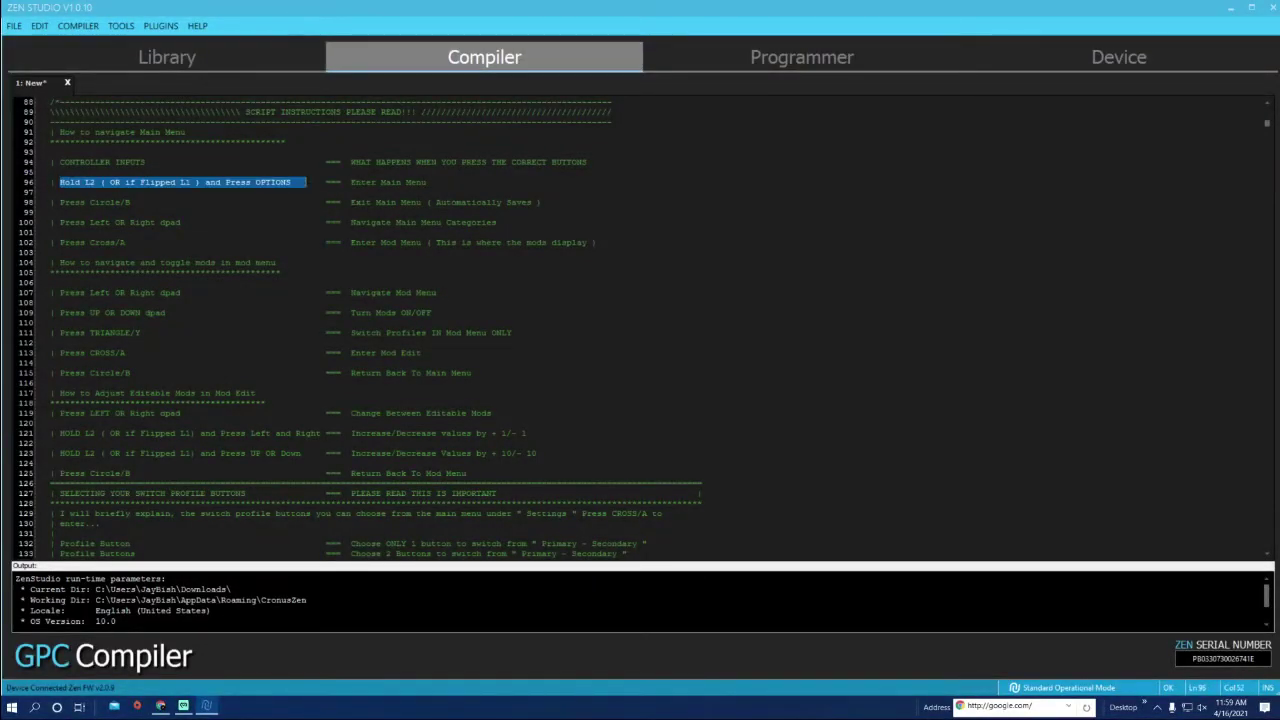
left_click(307, 182)
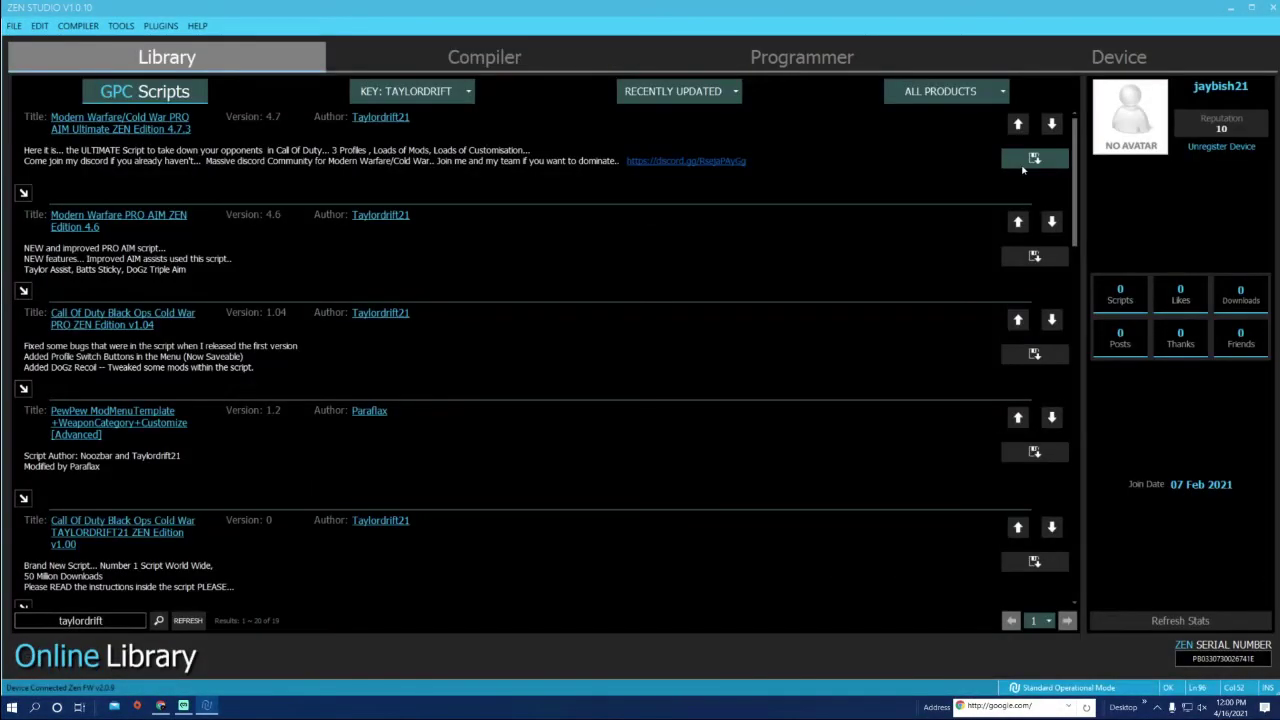
- Load the Modern Warfare/Cold War PRO AIM Ultimate ZEN Edition 4.7.3 script into the compiler again and save it in Documents as tdnew
left_click(1030, 161)
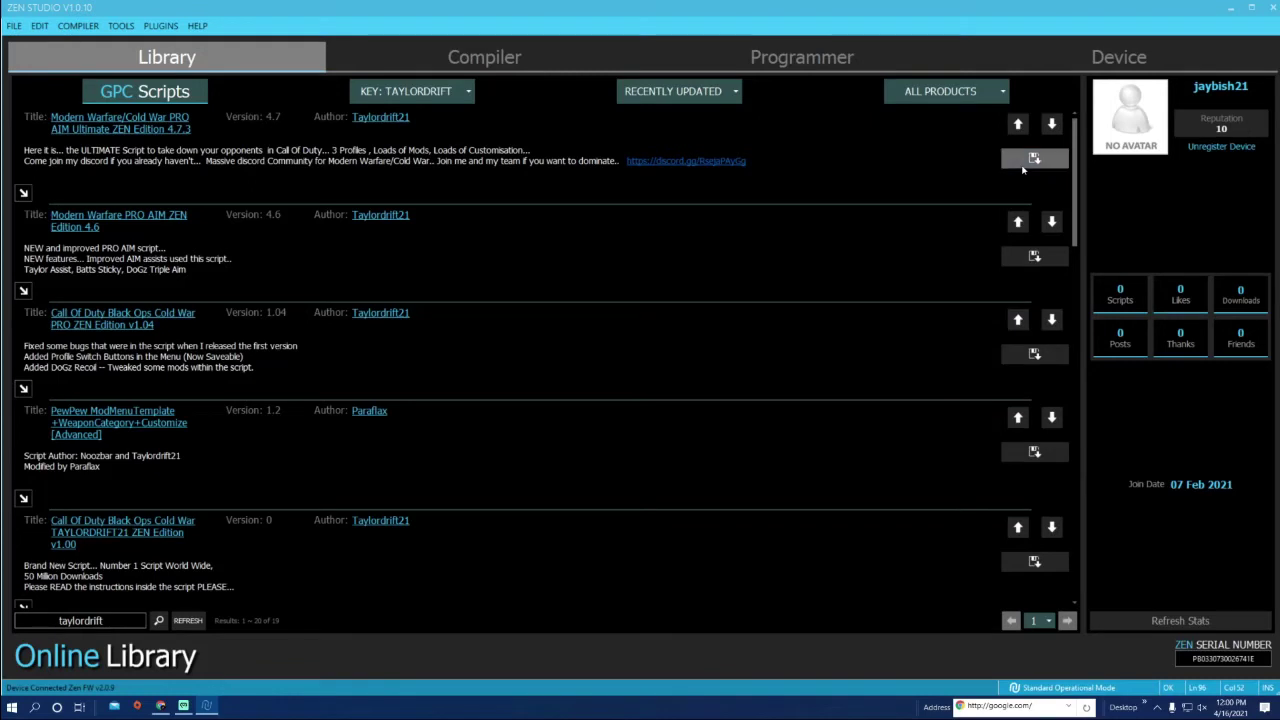
right_click(82, 91)
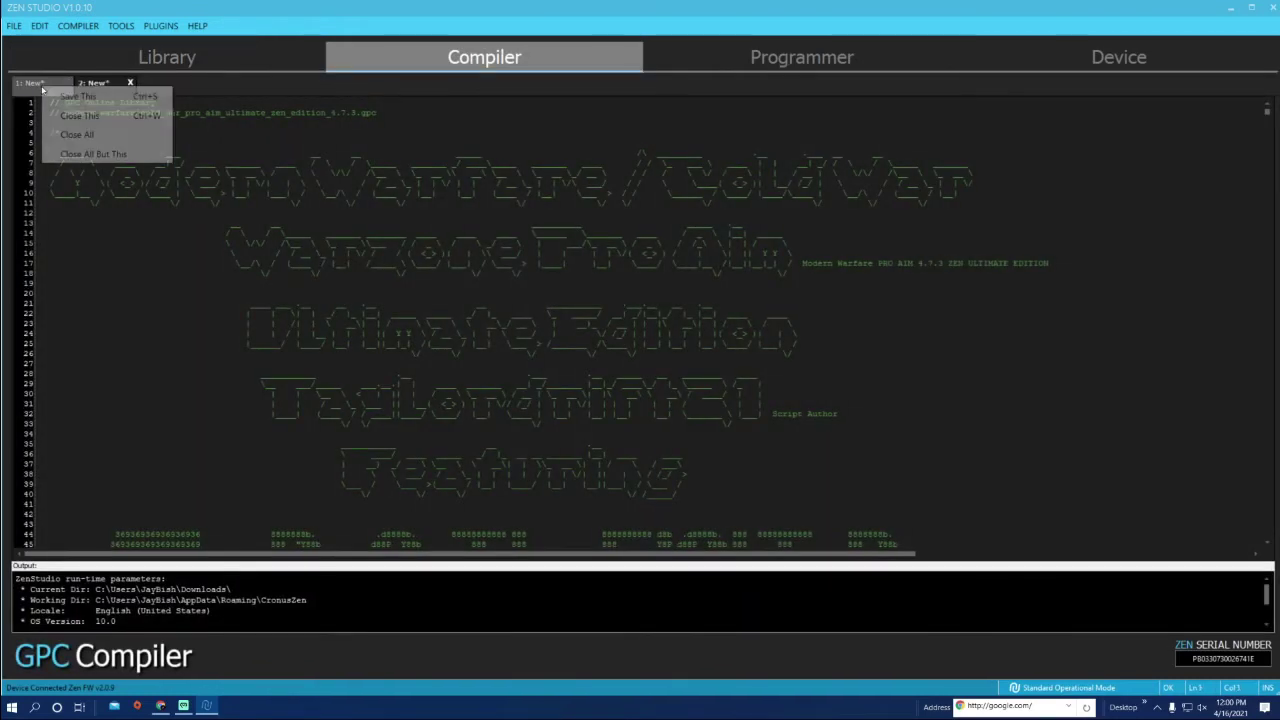
left_click(76, 96)
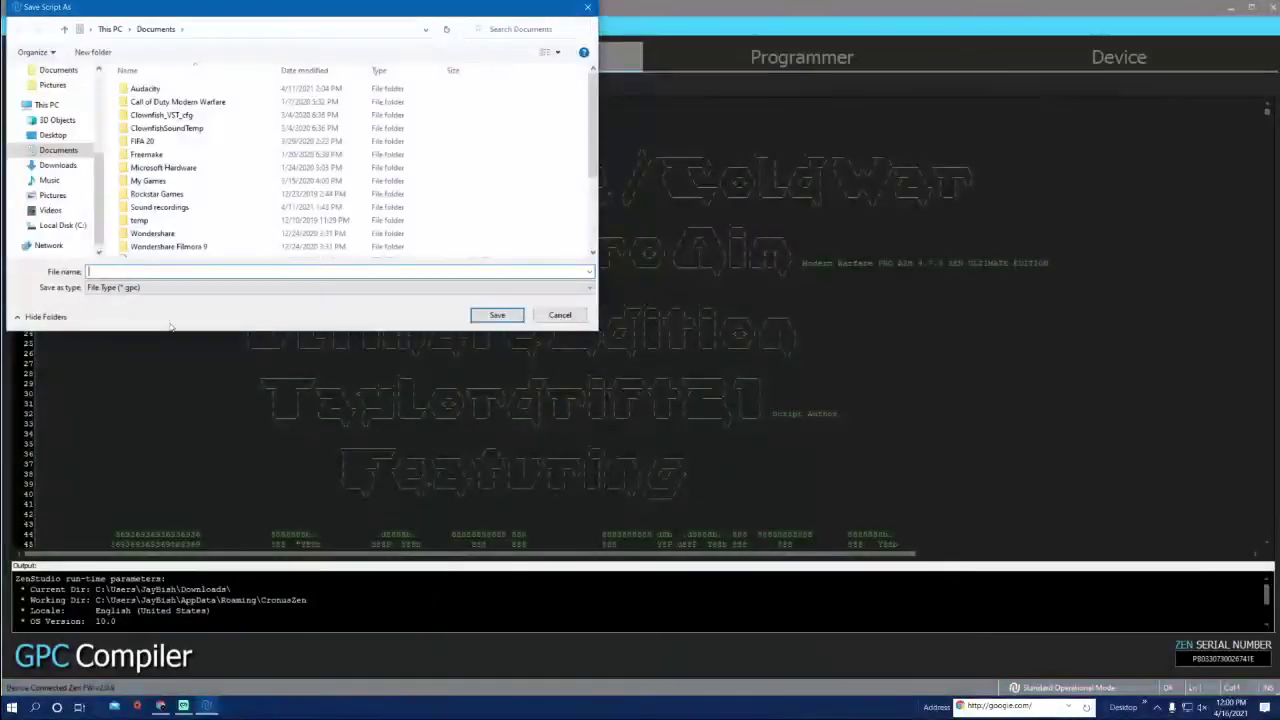
type("td")
type("nwq")
type("ew")
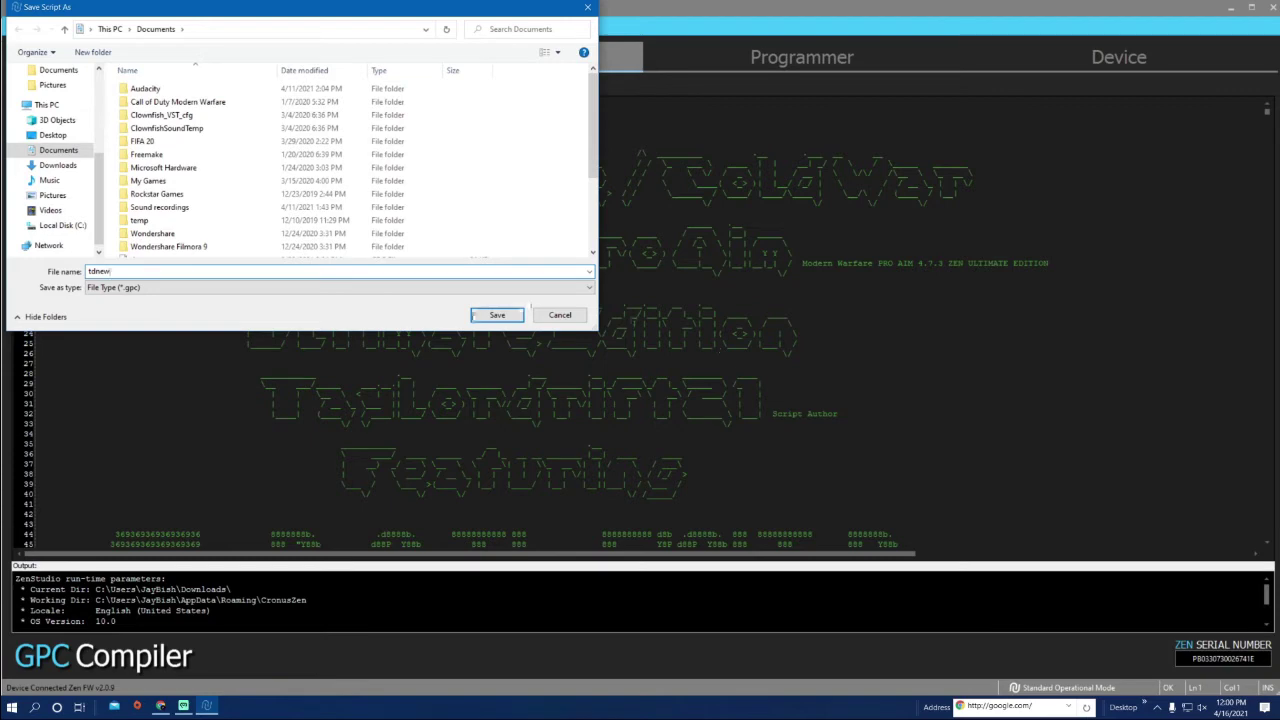
key("Return")
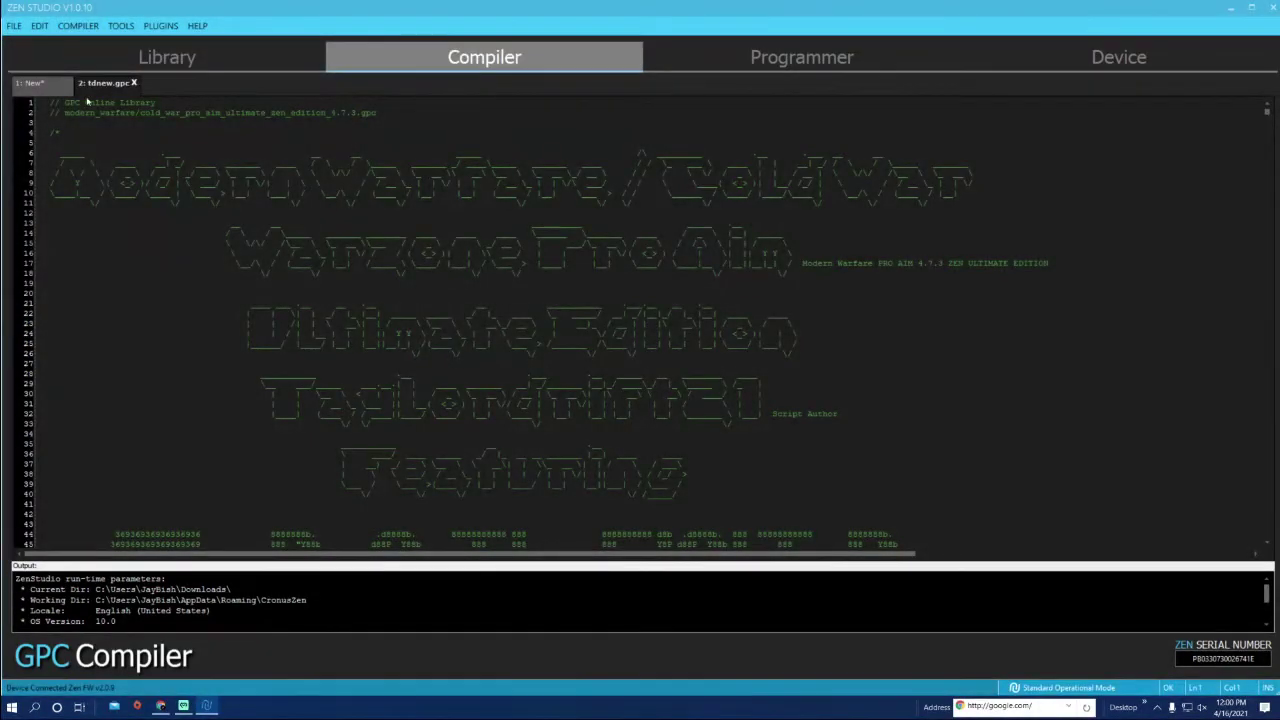
- Assign the saved tdnew.gpc script to slot 1 in the Programmer
left_click(789, 62)
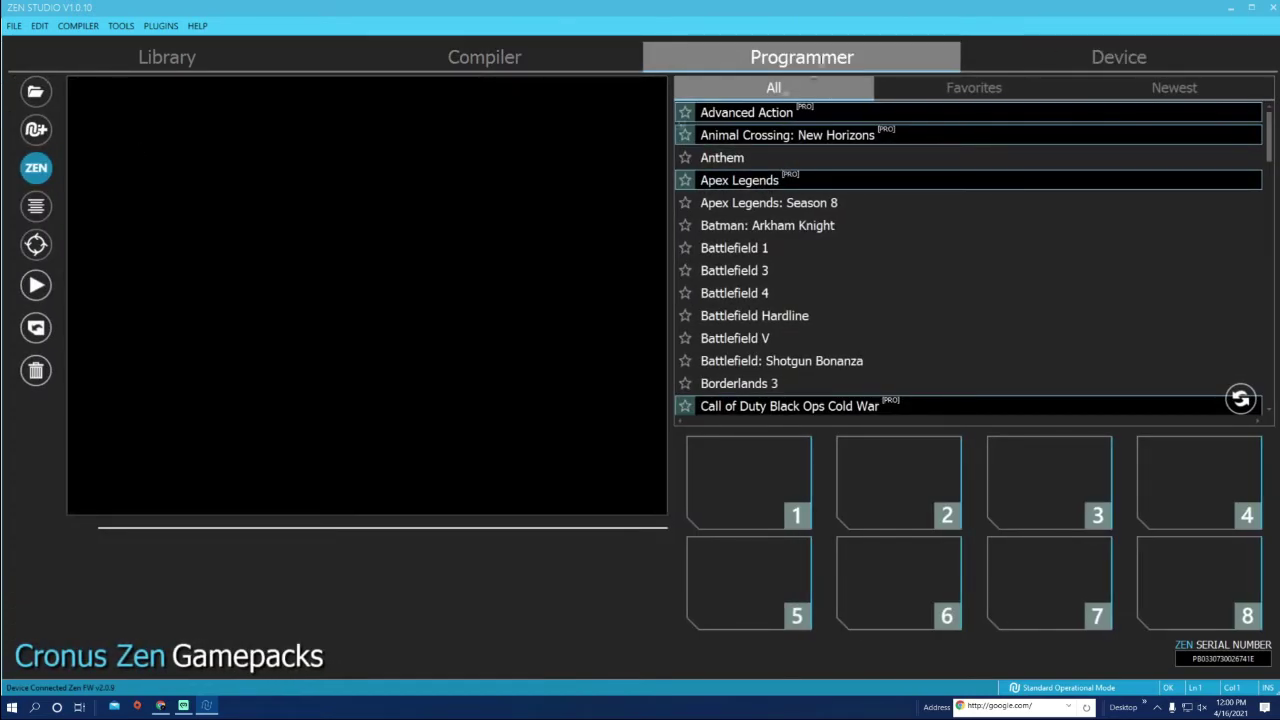
left_click(36, 206)
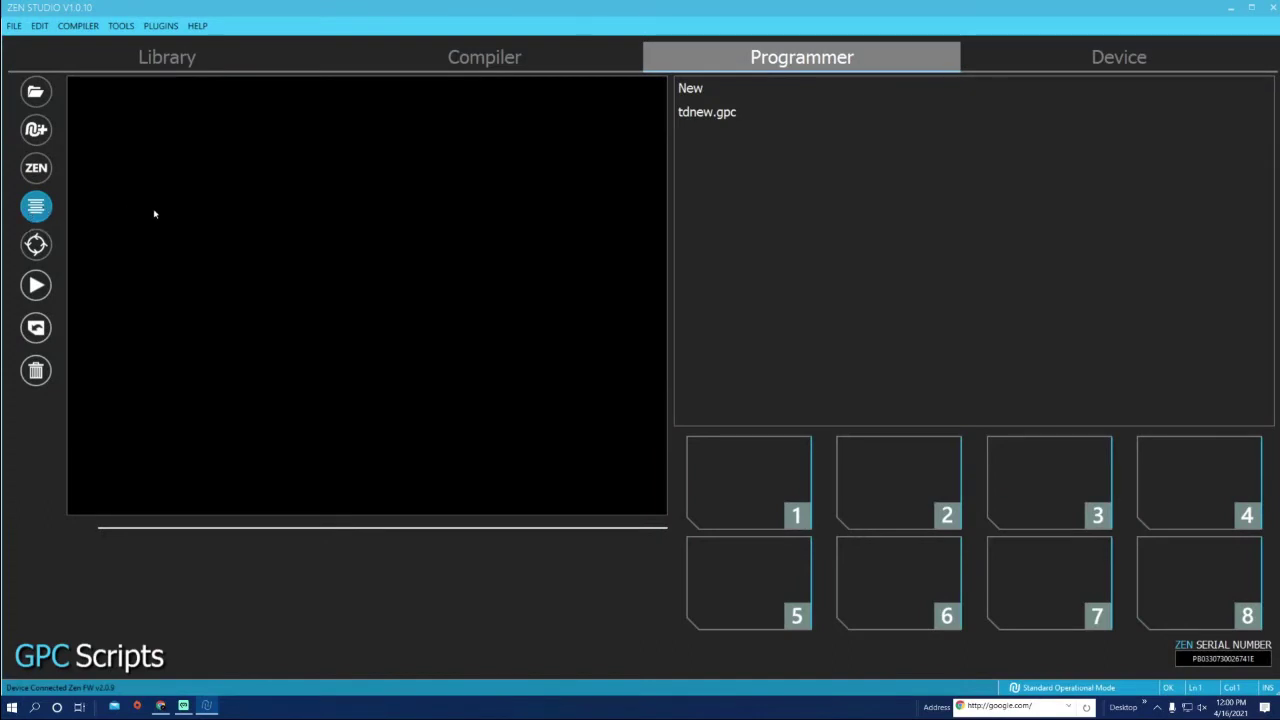
left_click(700, 113)
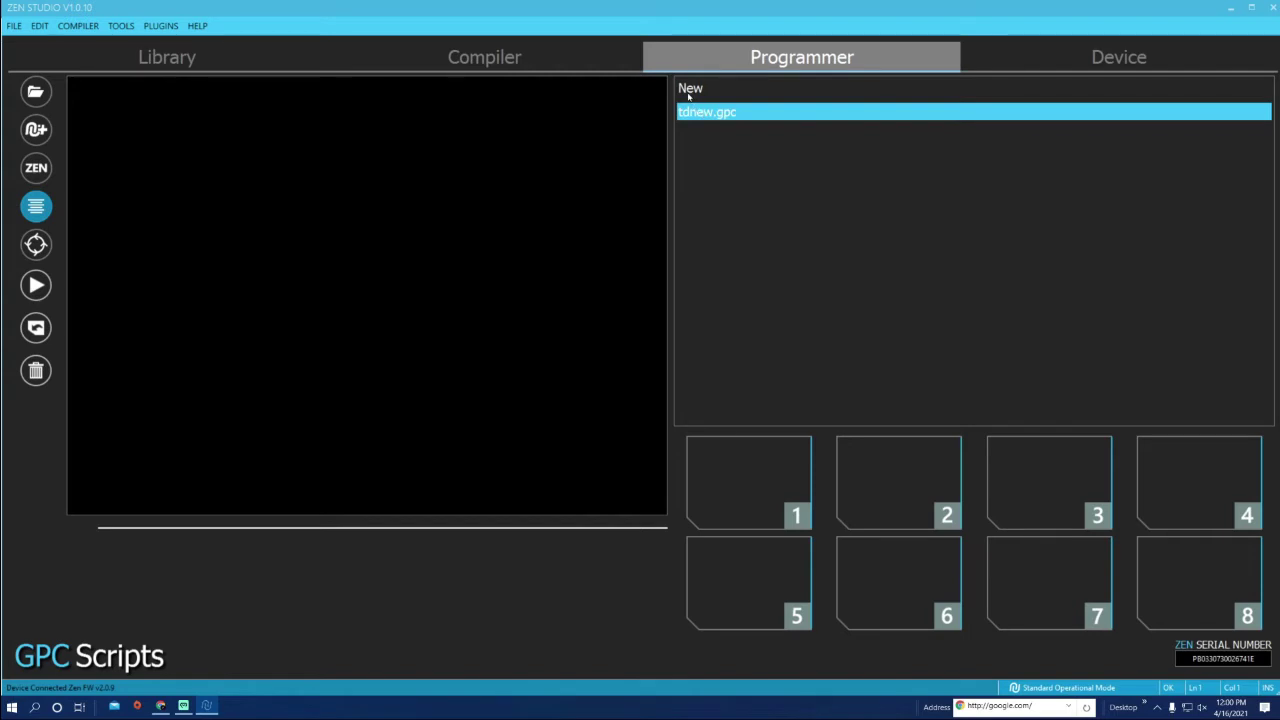
left_click(694, 96)
left_click(691, 108)
left_click(732, 472)
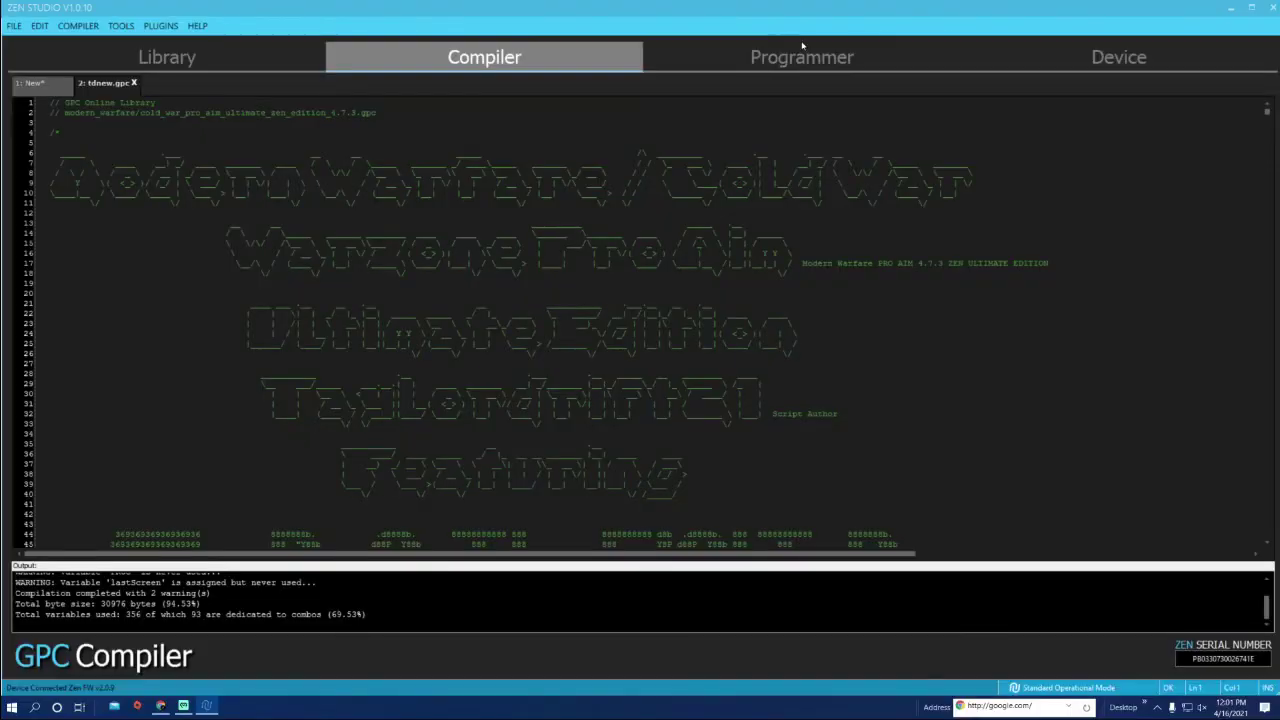
- Revisit the Library and Programmer, and look through the full list of Cronus Zen gamepacks
left_click(770, 52)
left_click(261, 68)
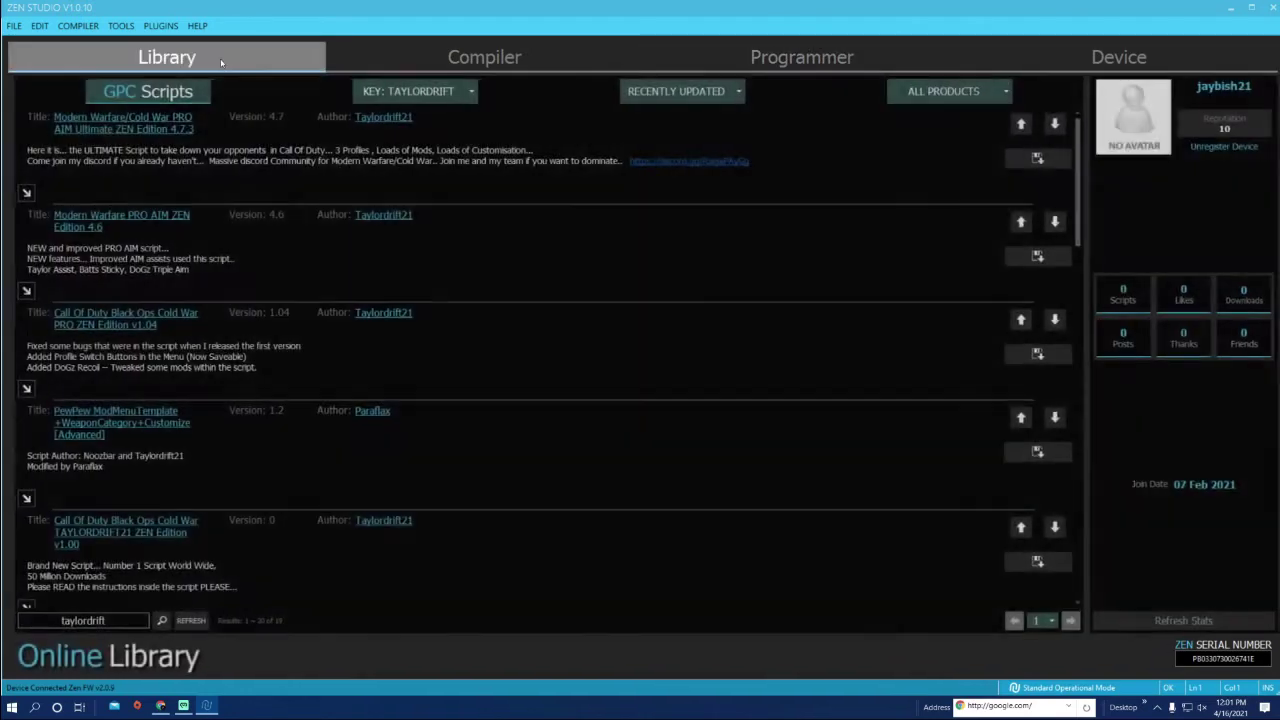
left_click(602, 52)
left_click(665, 55)
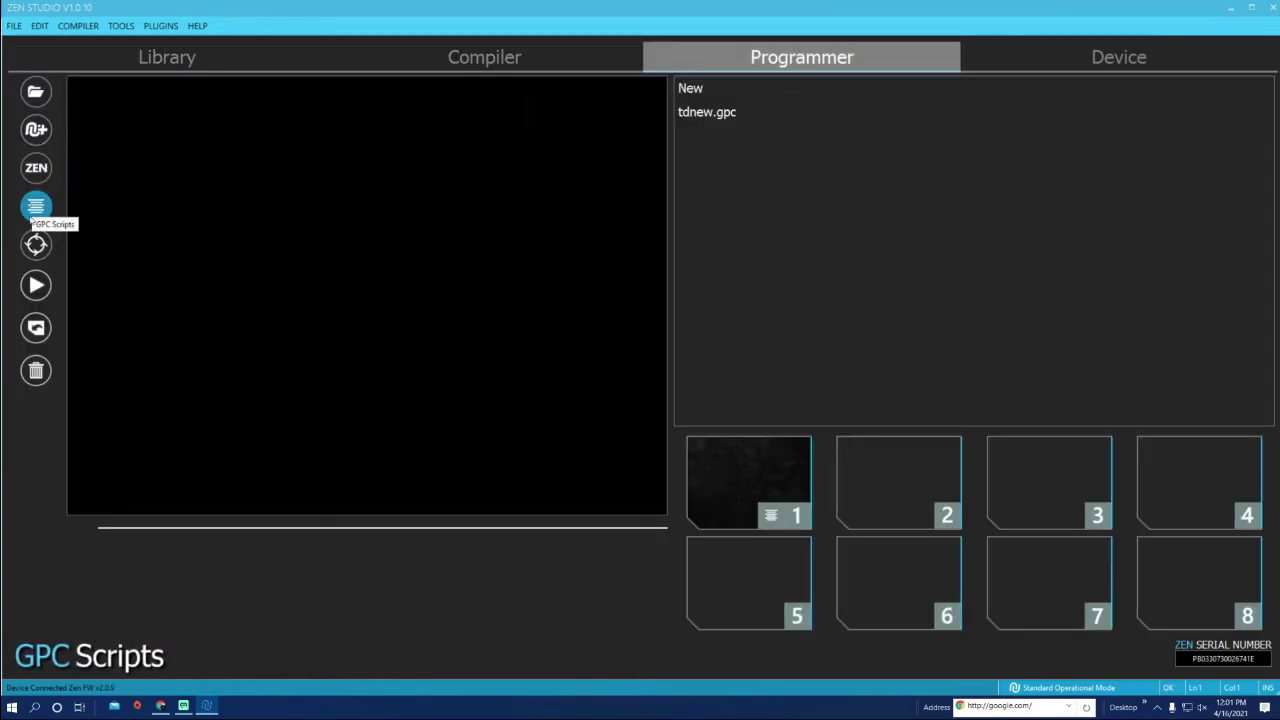
left_click(25, 172)
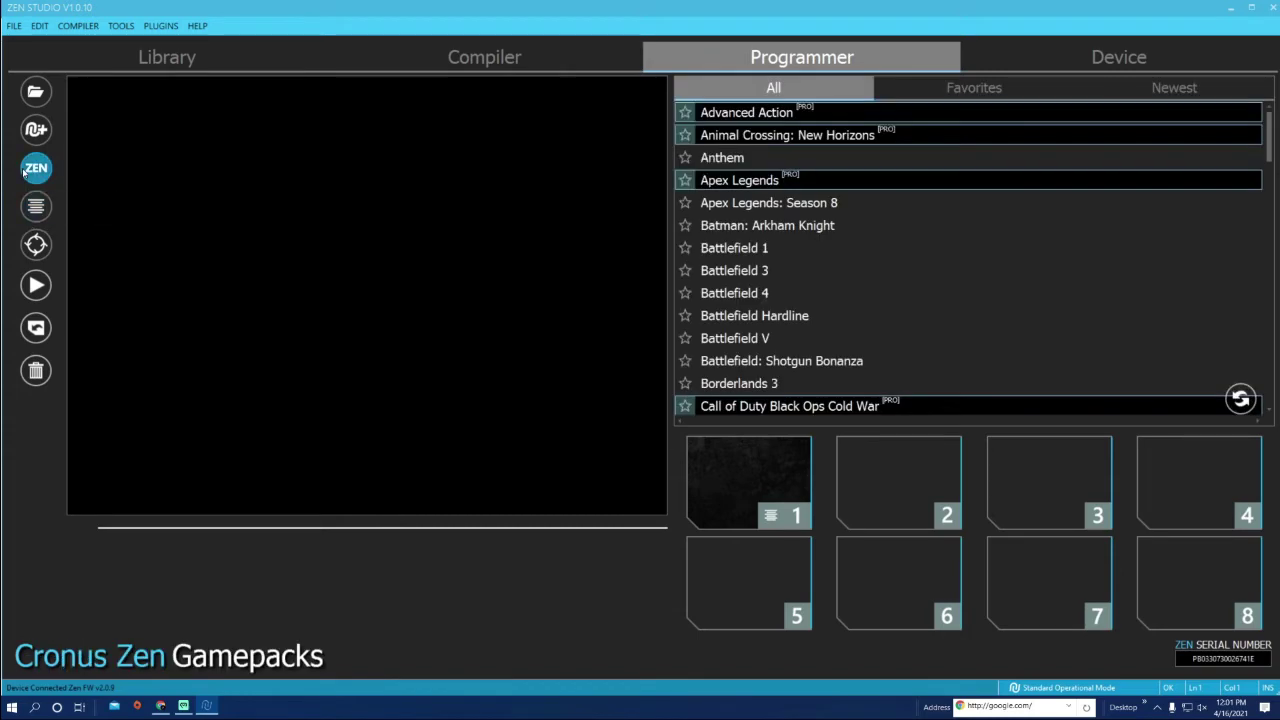
scroll(810, 240, "down", 8)
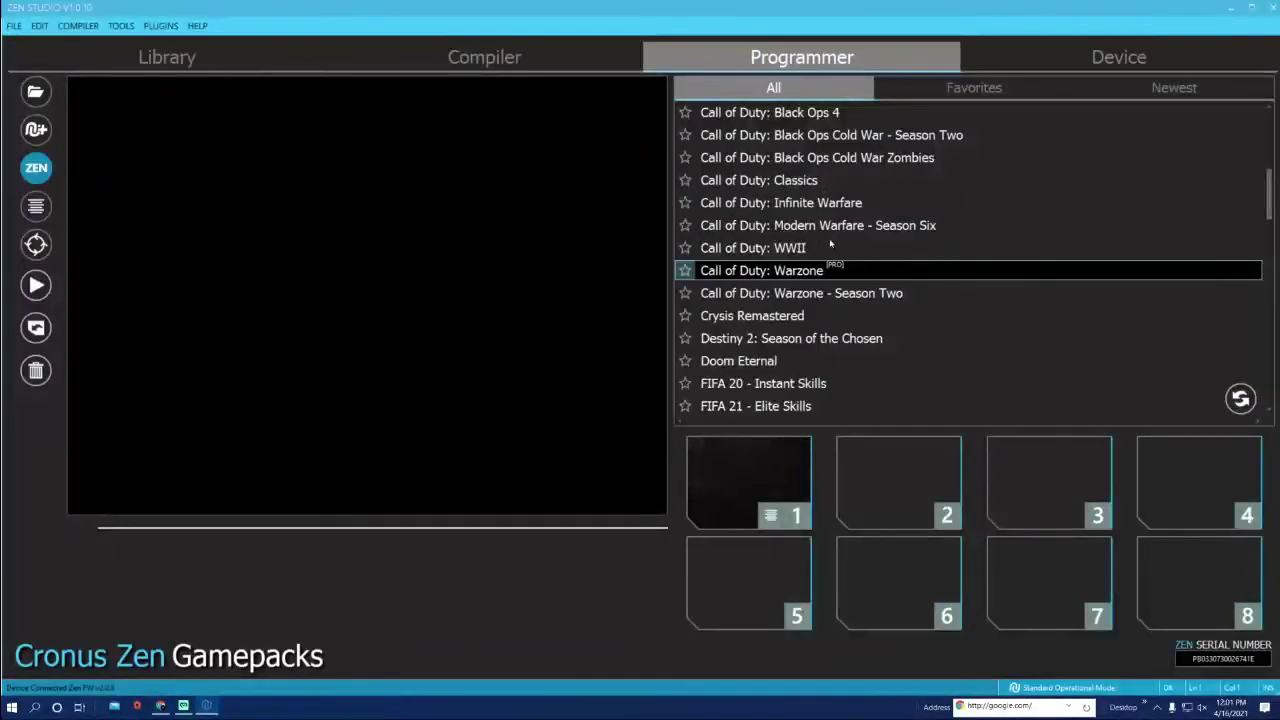
scroll(800, 252, "down", 8)
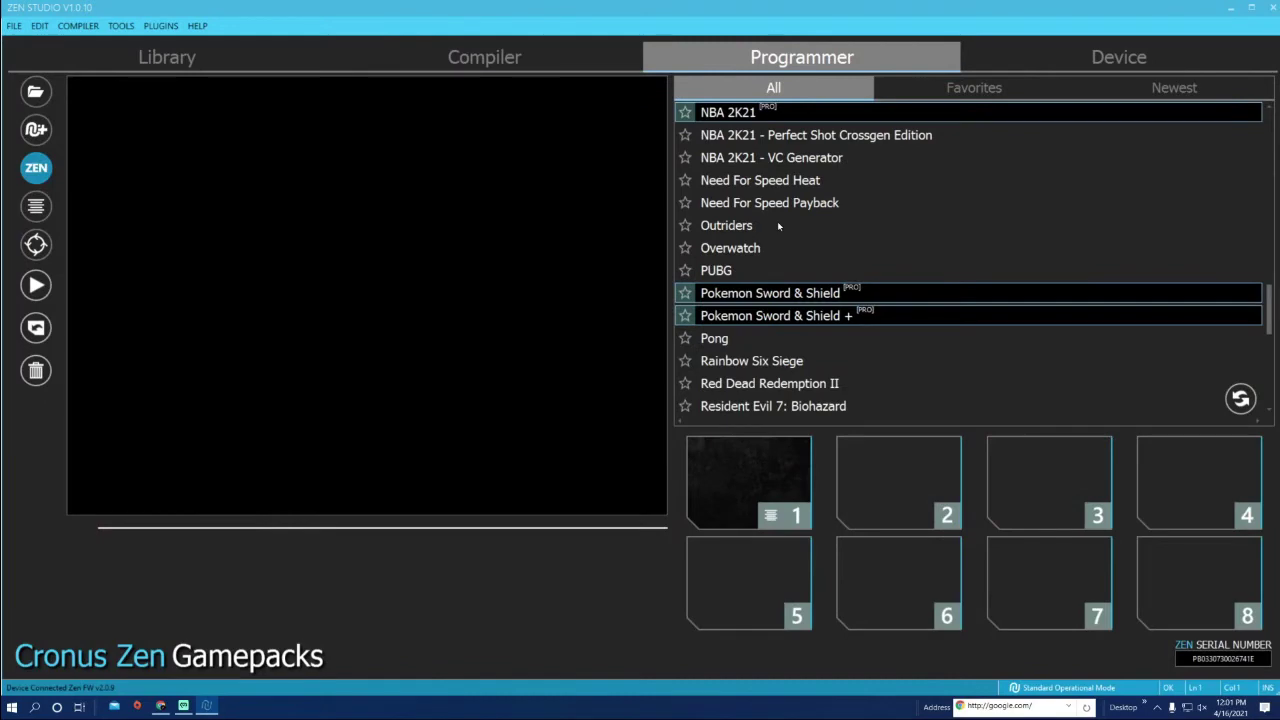
scroll(790, 260, "down", 6)
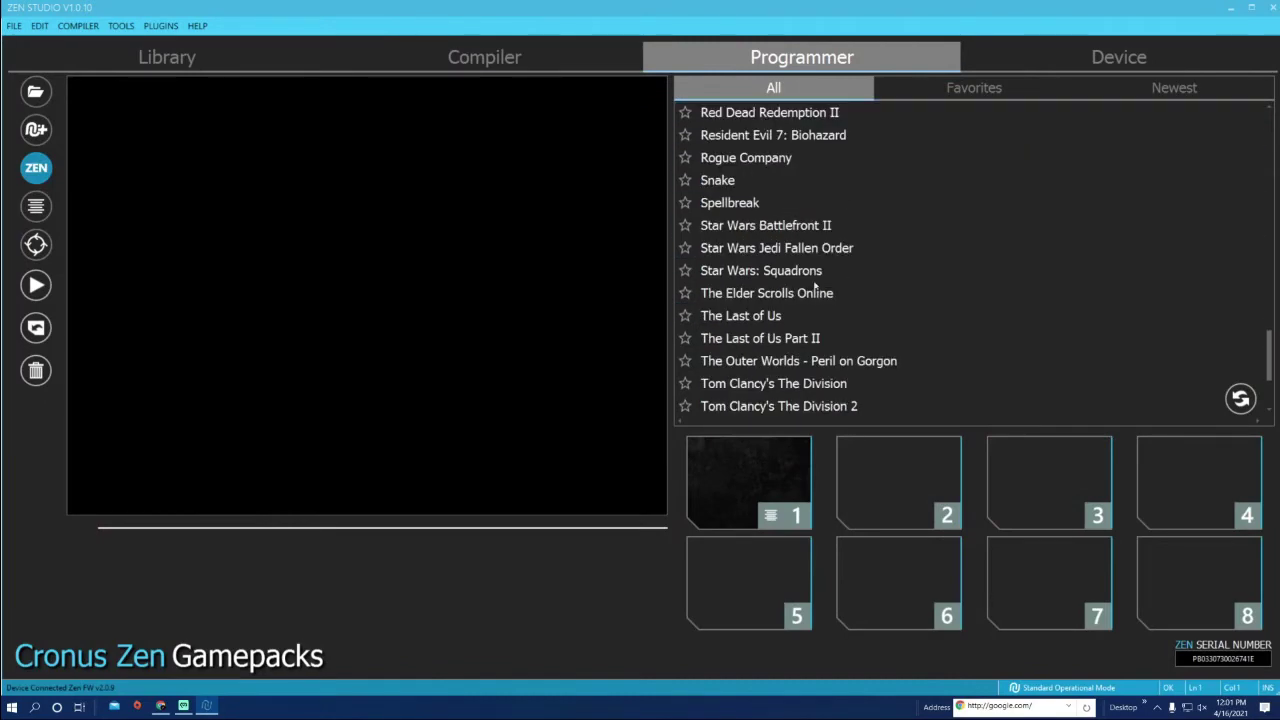
scroll(820, 330, "up", 20)
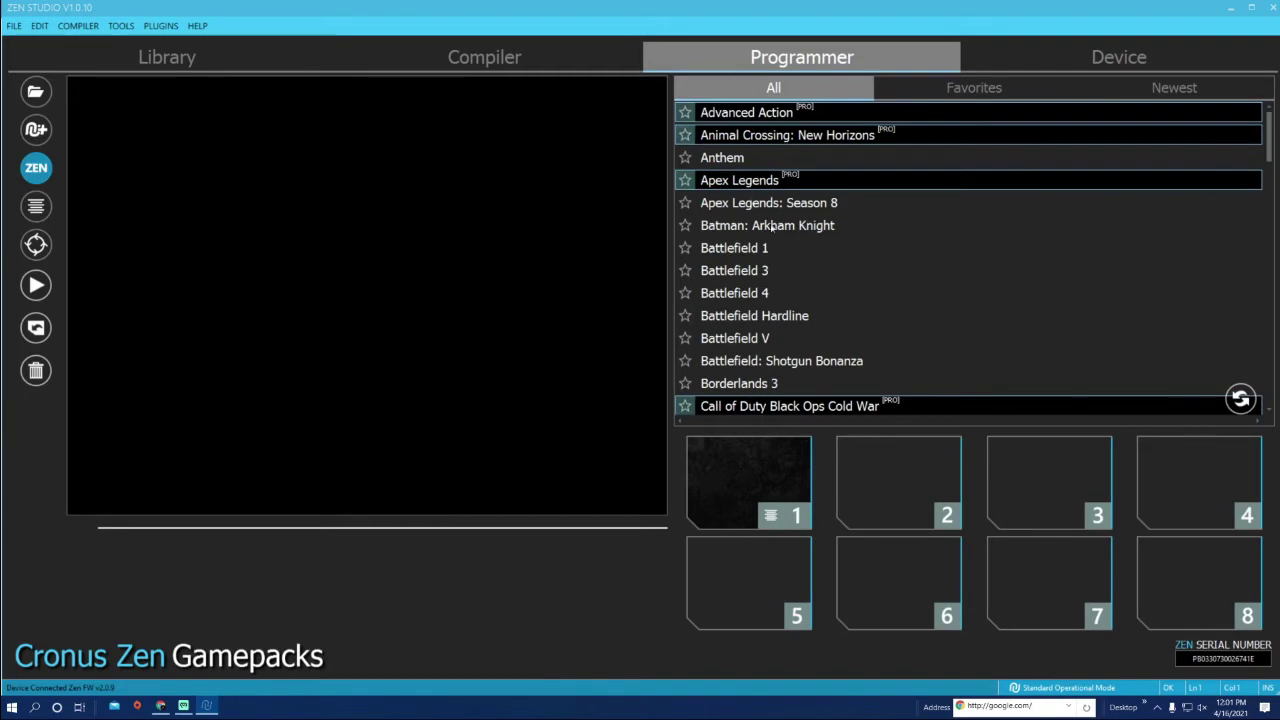
- Find the Call of Duty: Warzone [PRO] gamepack and assign it to slot 2
scroll(780, 240, "down", 5)
scroll(812, 290, "down", 3)
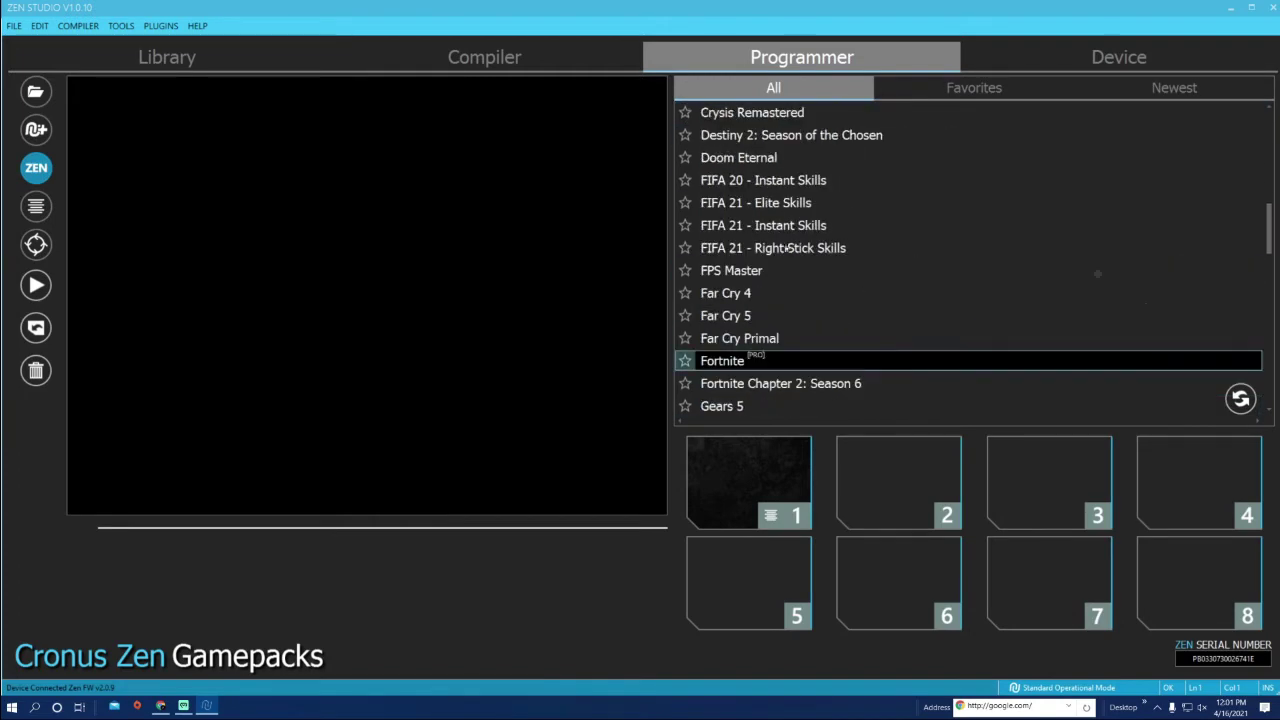
scroll(794, 262, "up", 3)
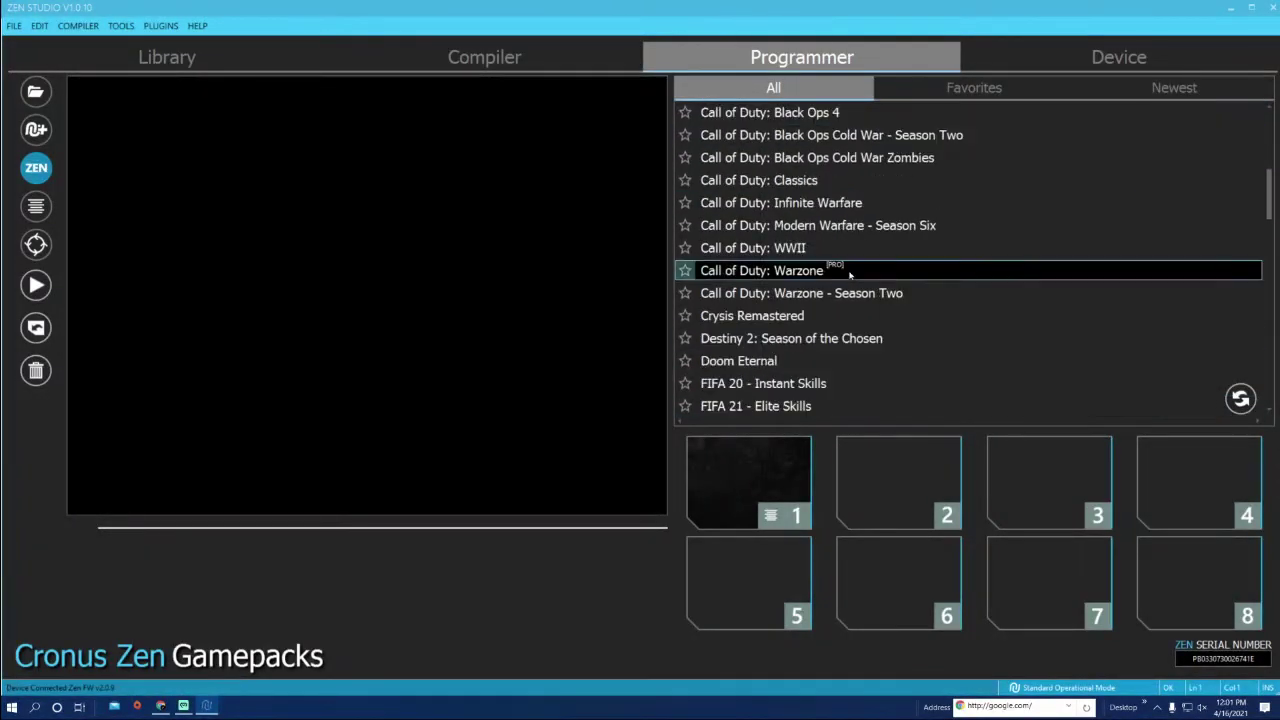
scroll(882, 286, "up", 3)
scroll(890, 283, "down", 2)
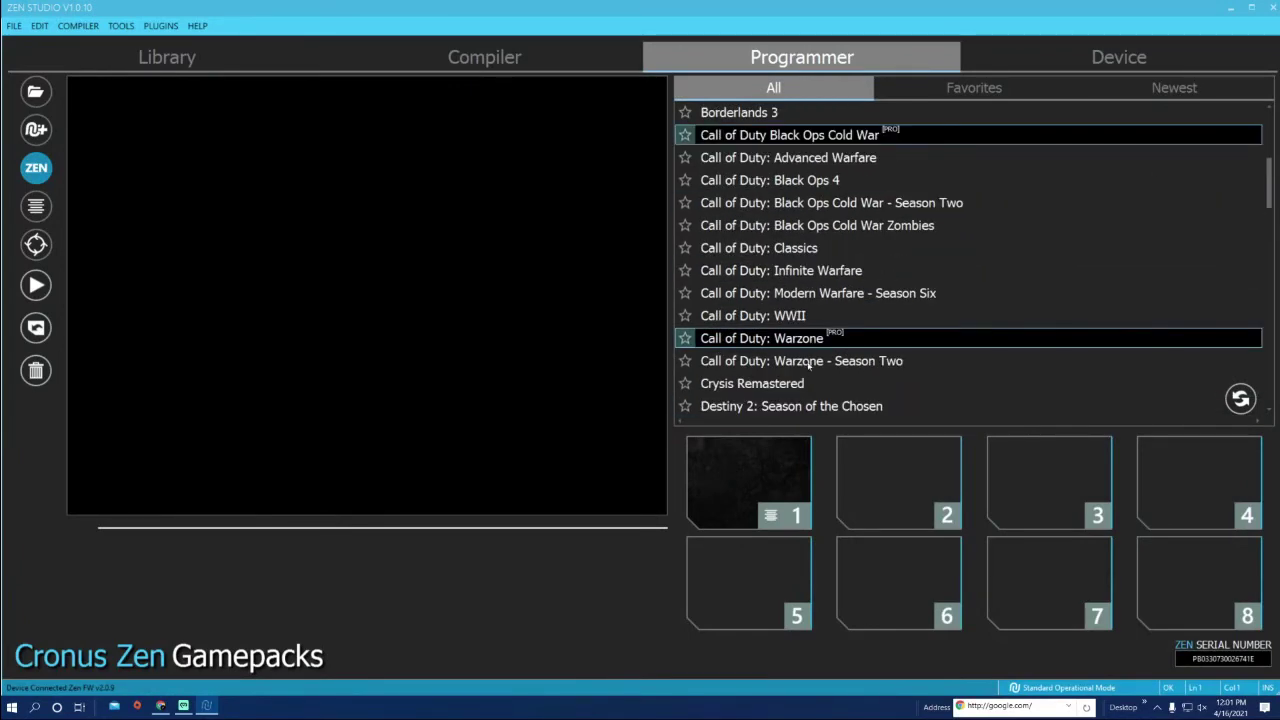
left_click(764, 340)
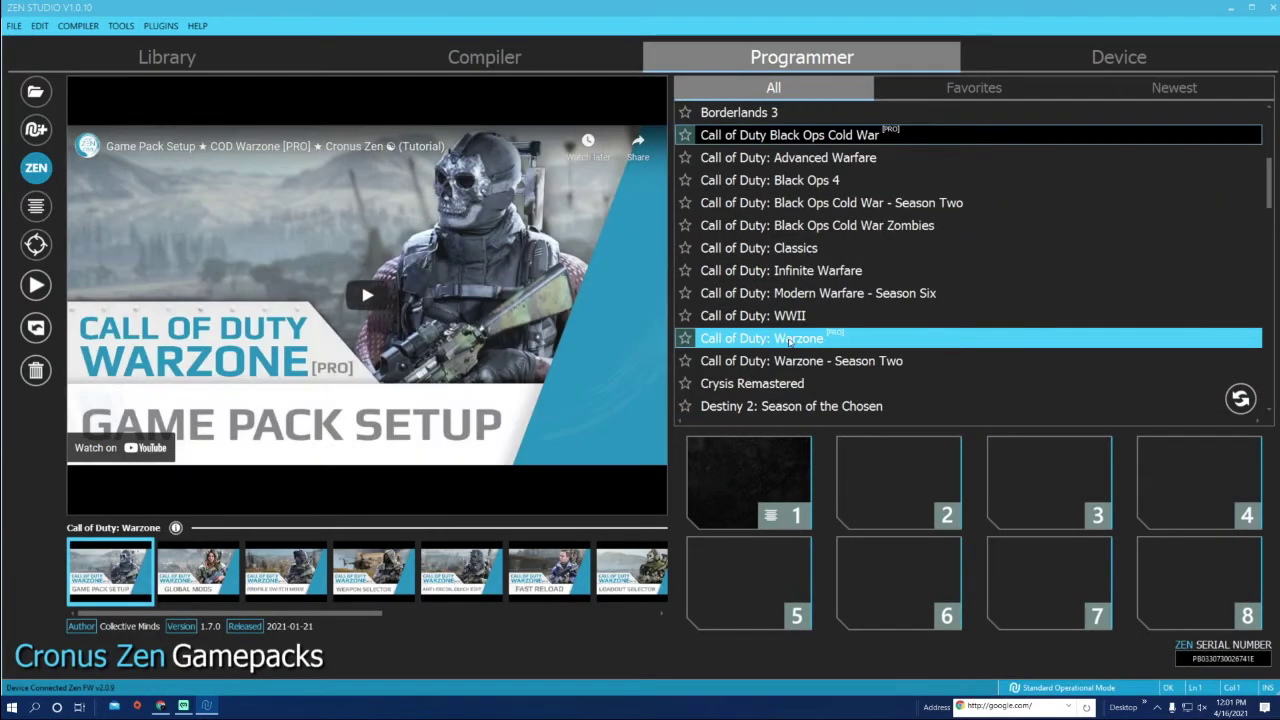
left_click(878, 485)
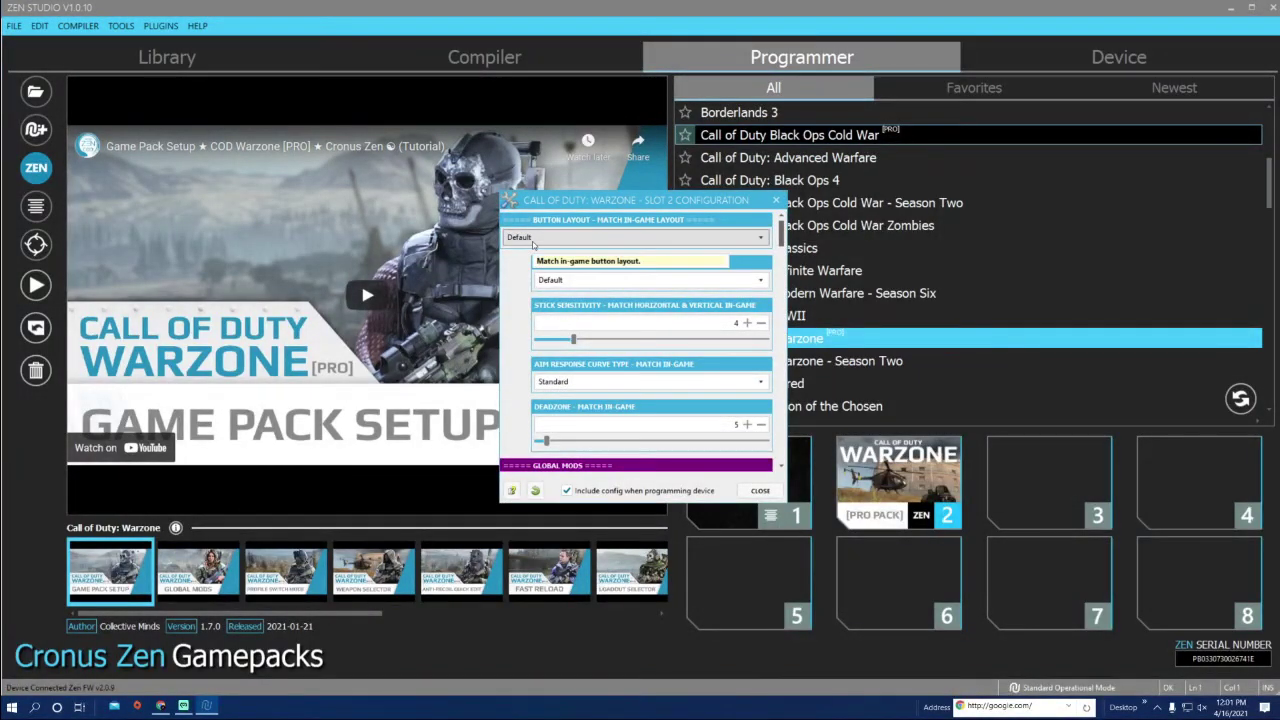
- Set the Warzone gamepack's stick sensitivity to 7 and deadzone to 6
scroll(533, 243, "down", 1)
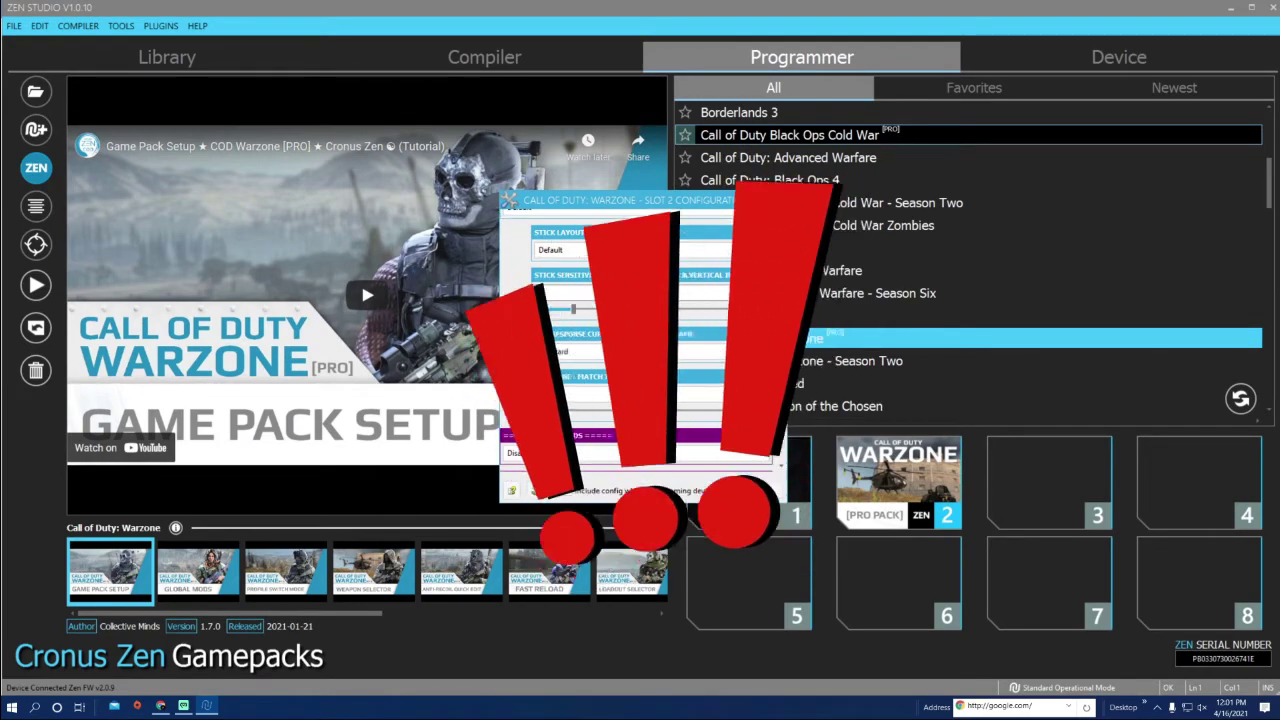
left_click(747, 292)
left_click(747, 292)
left_click(747, 292)
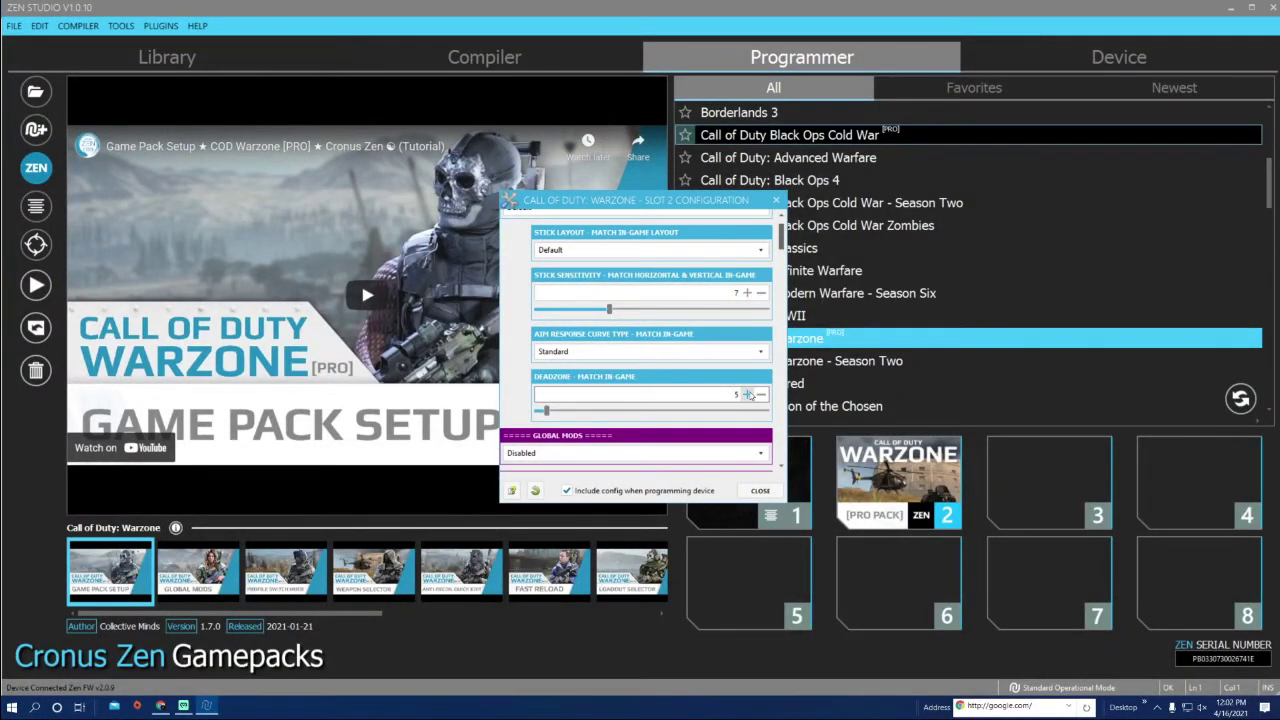
left_click(746, 394)
scroll(727, 365, "up", 1)
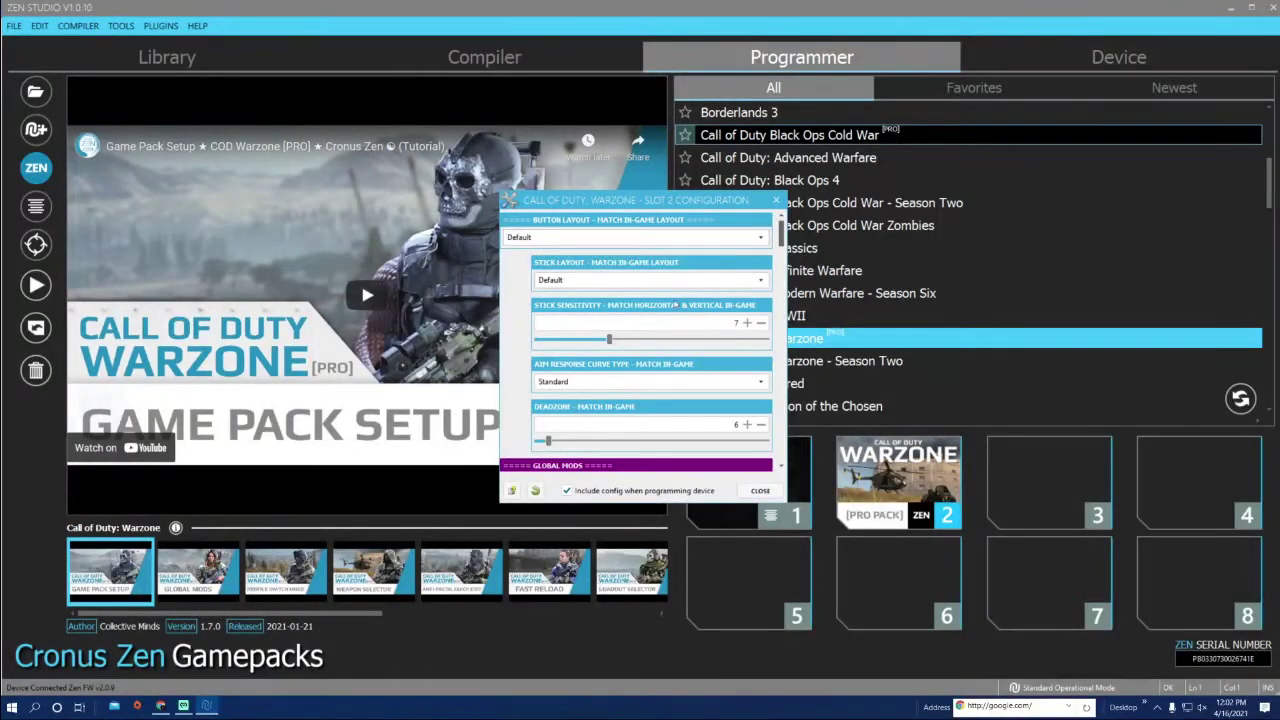
- Check the aim response curve type options, keeping Standard selected
scroll(630, 370, "down", 2)
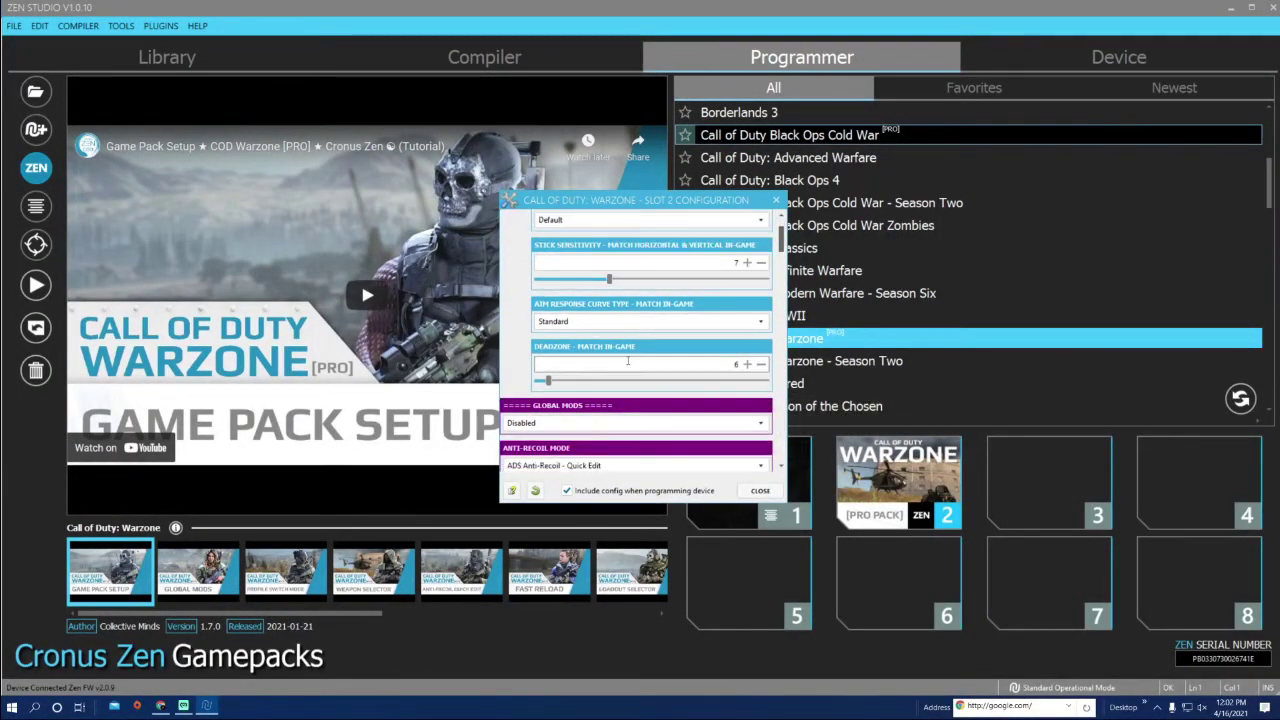
left_click(641, 318)
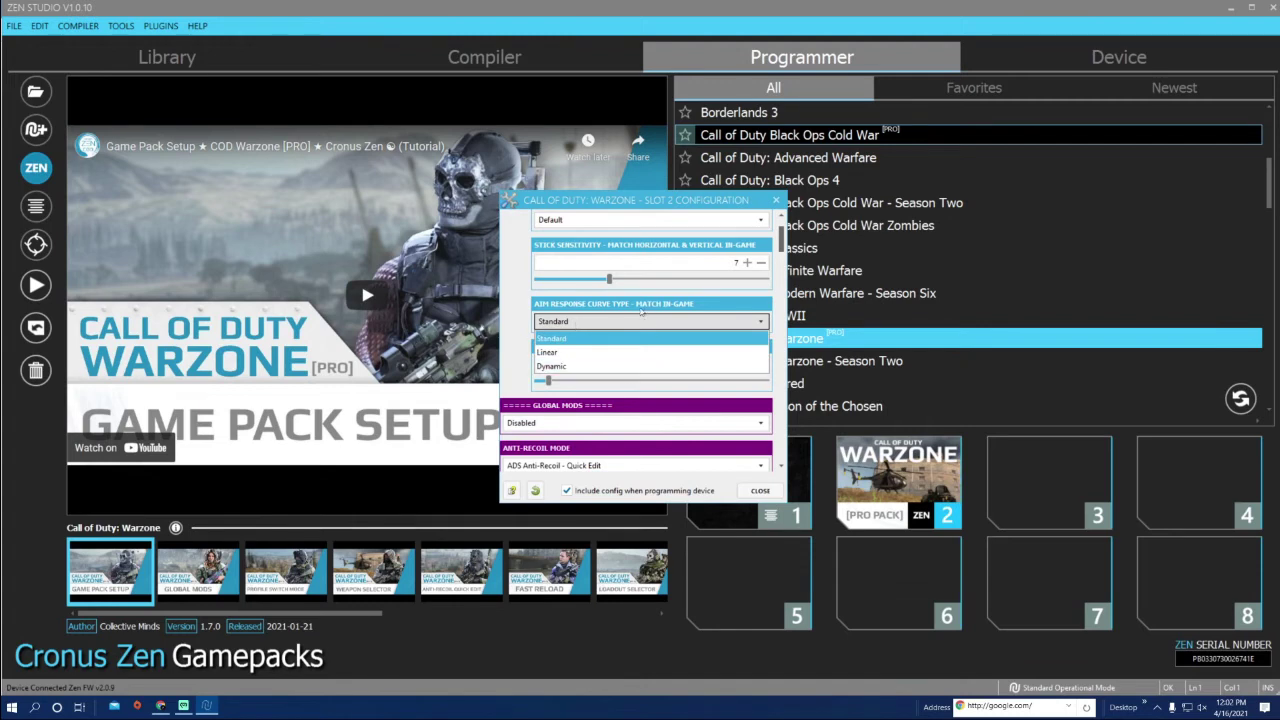
left_click(599, 321)
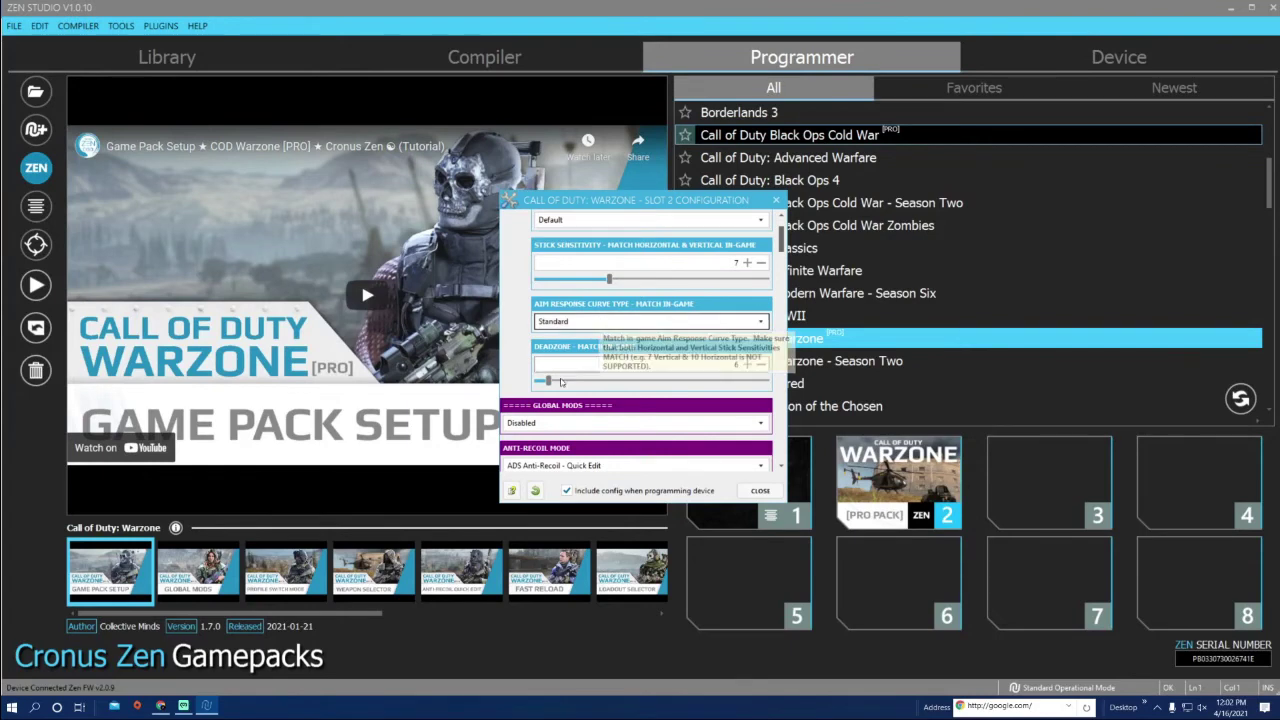
- Set the Warzone gamepack's global mods to "4: Slide Cancel (SC)"
left_click(564, 422)
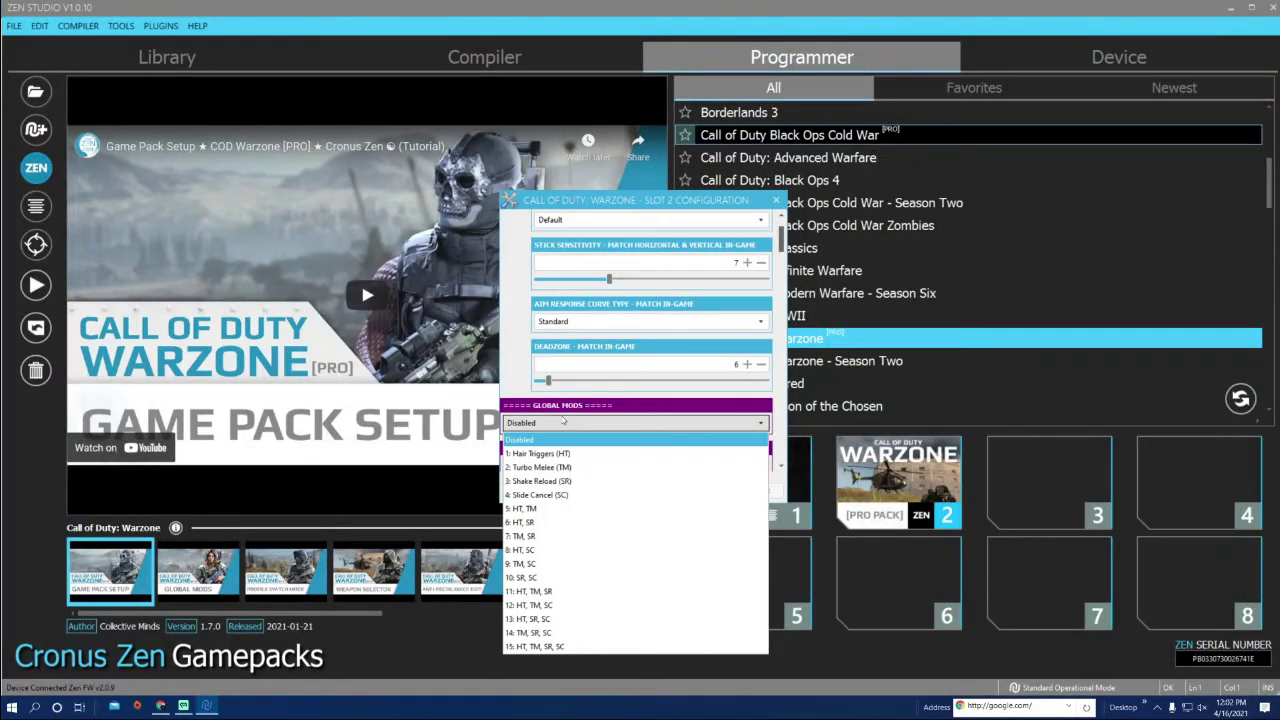
left_click(540, 481)
key("Down")
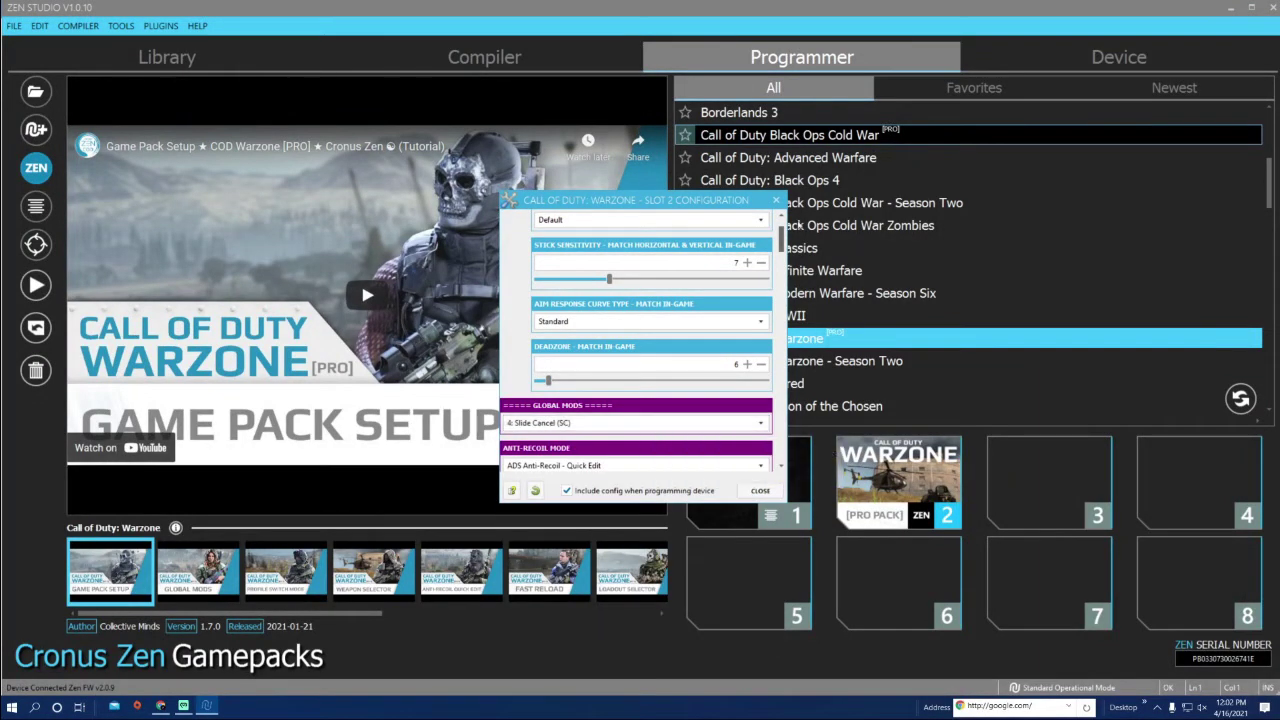
left_click_drag(785, 242, 781, 262)
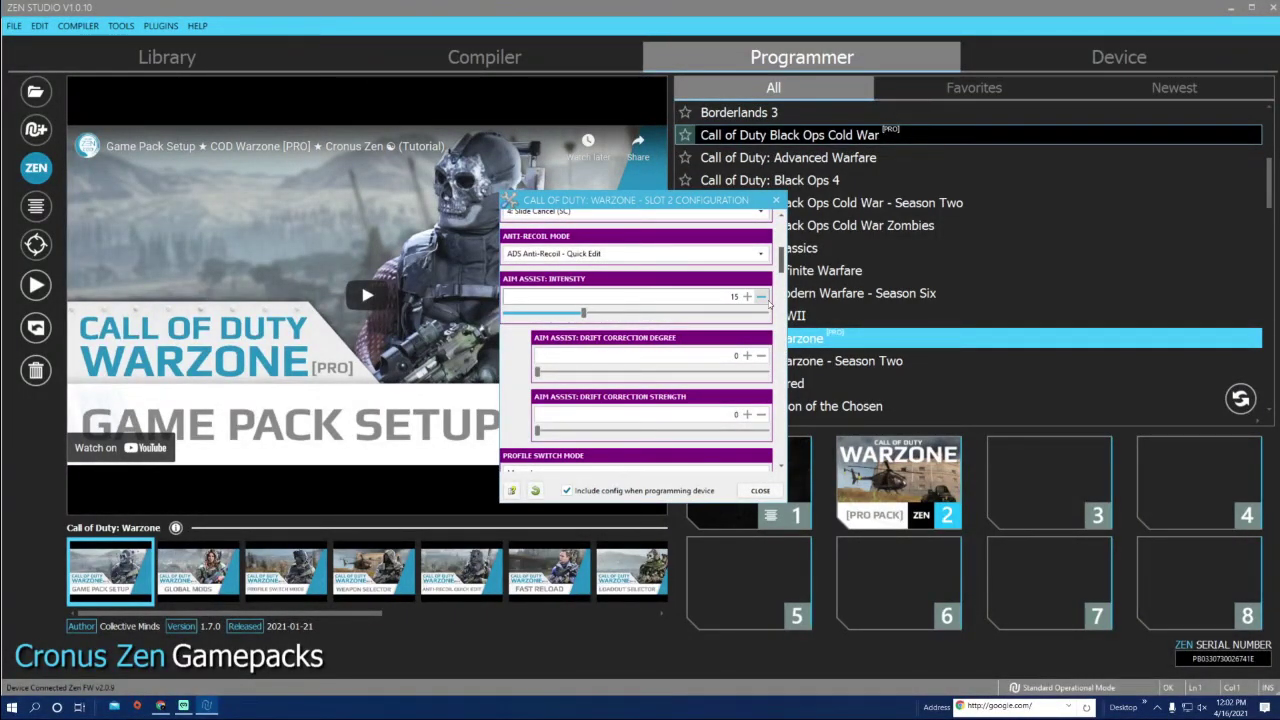
- Set the Warzone gamepack's aim assist intensity to 12
left_click(761, 297)
left_click(761, 297)
left_click(761, 297)
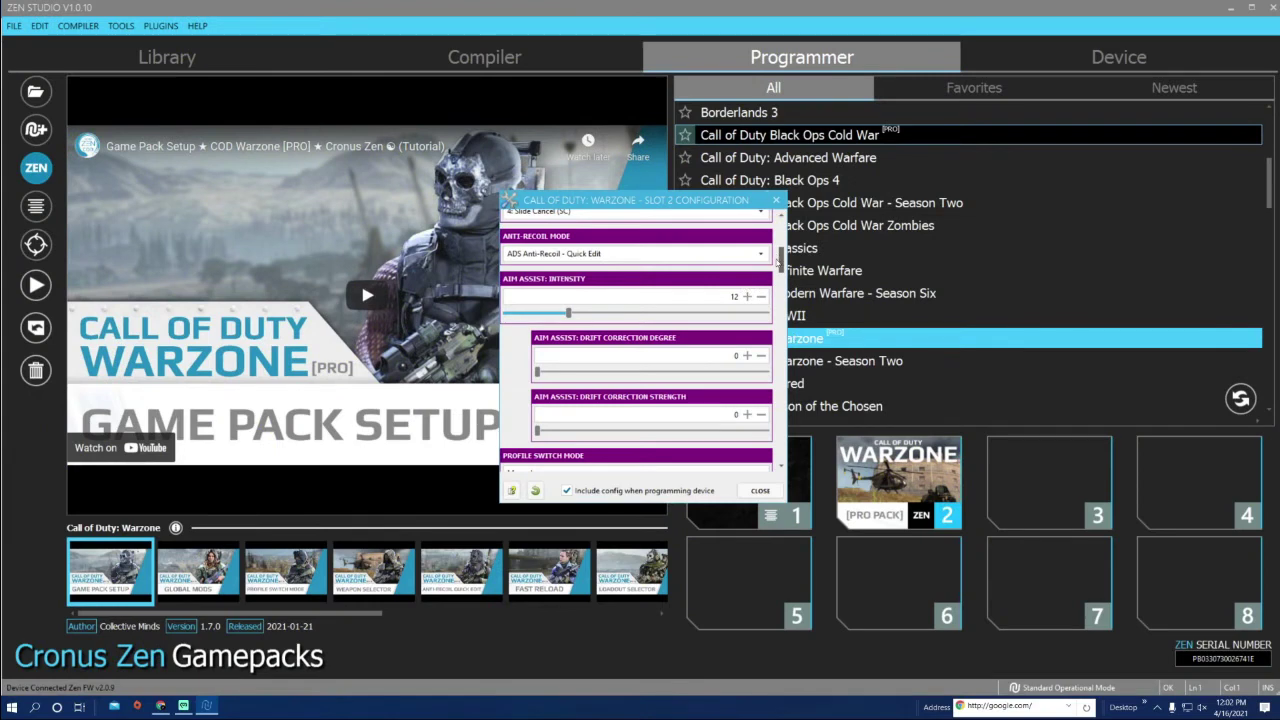
- Set the profile switch mode to "Weapon Swap (PS4 Solid Lightbar)"
left_click_drag(781, 260, 781, 285)
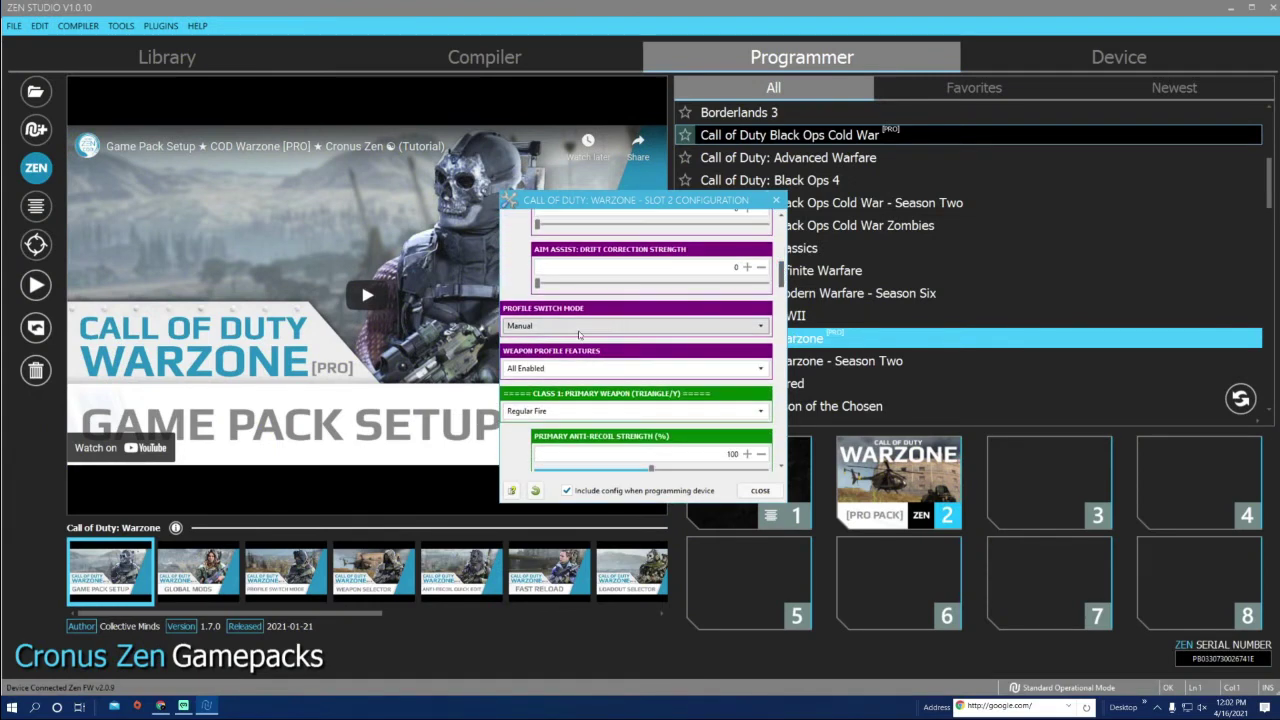
left_click(509, 325)
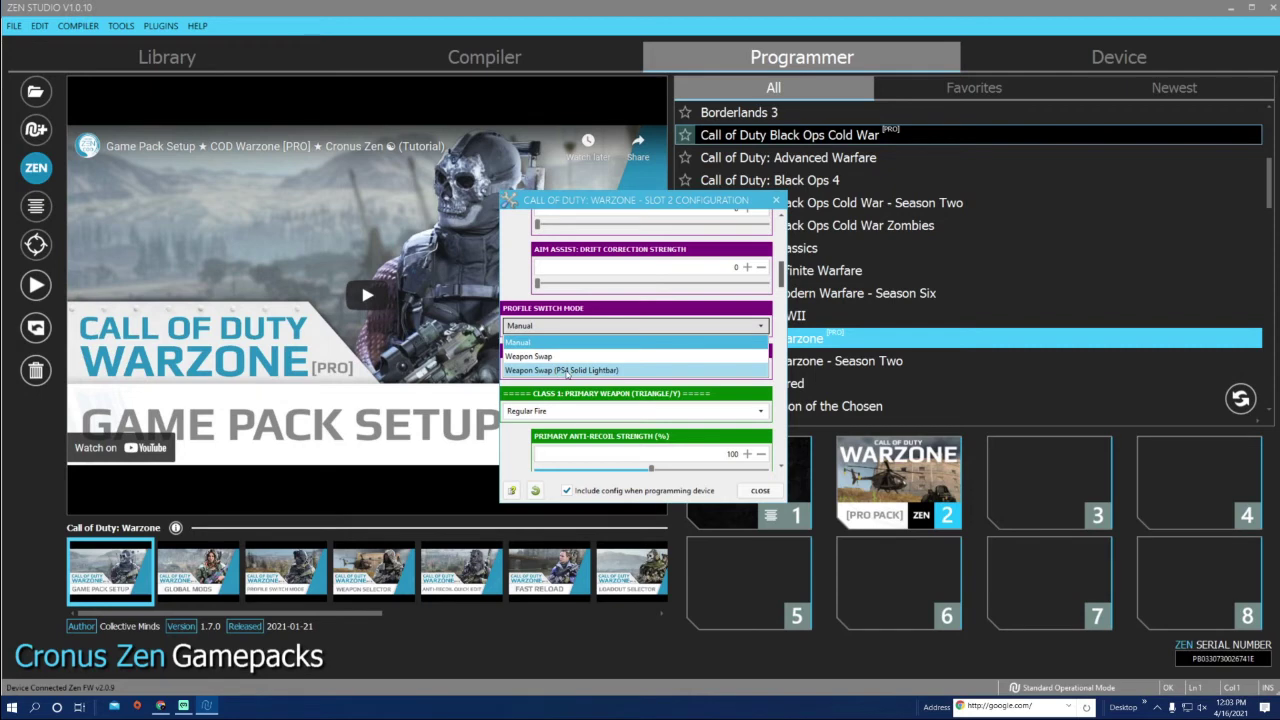
left_click(567, 373)
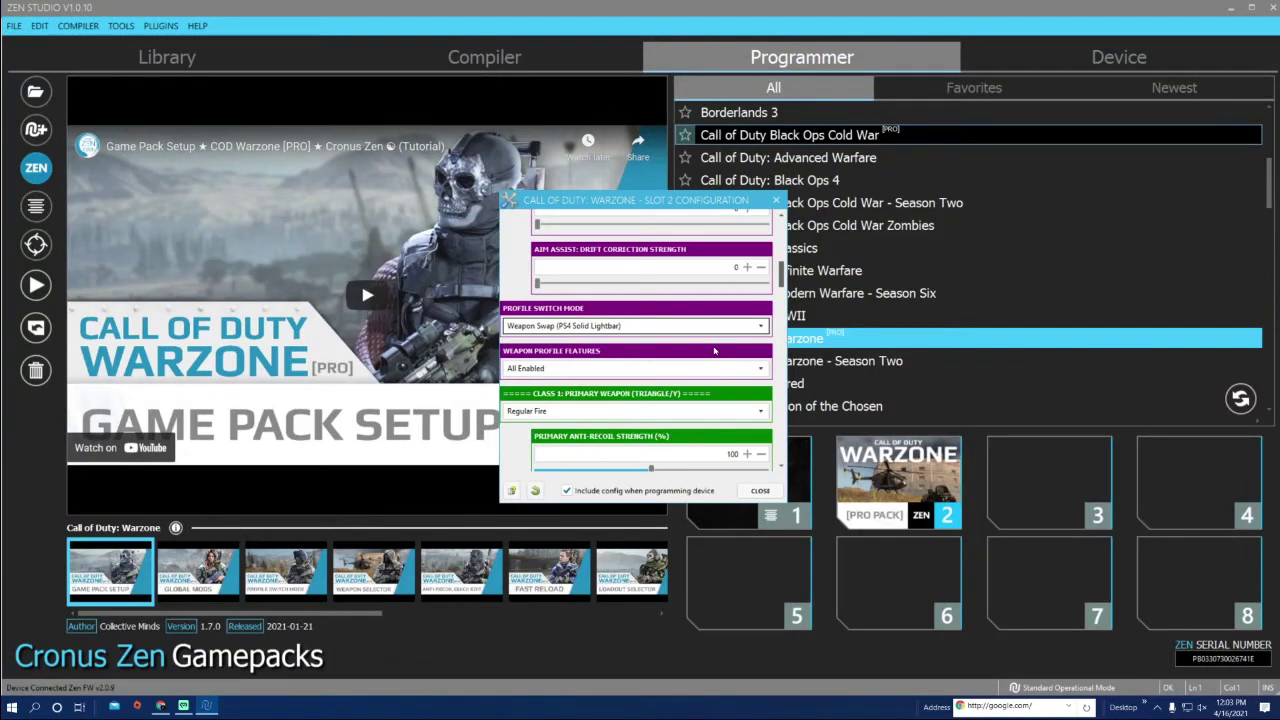
- Set the Class 1 primary weapon to "ASSAULT RIFLES: Kilo 141" with a primary anti-recoil strength of 104%
scroll(712, 360, "down", 1)
left_click(703, 381)
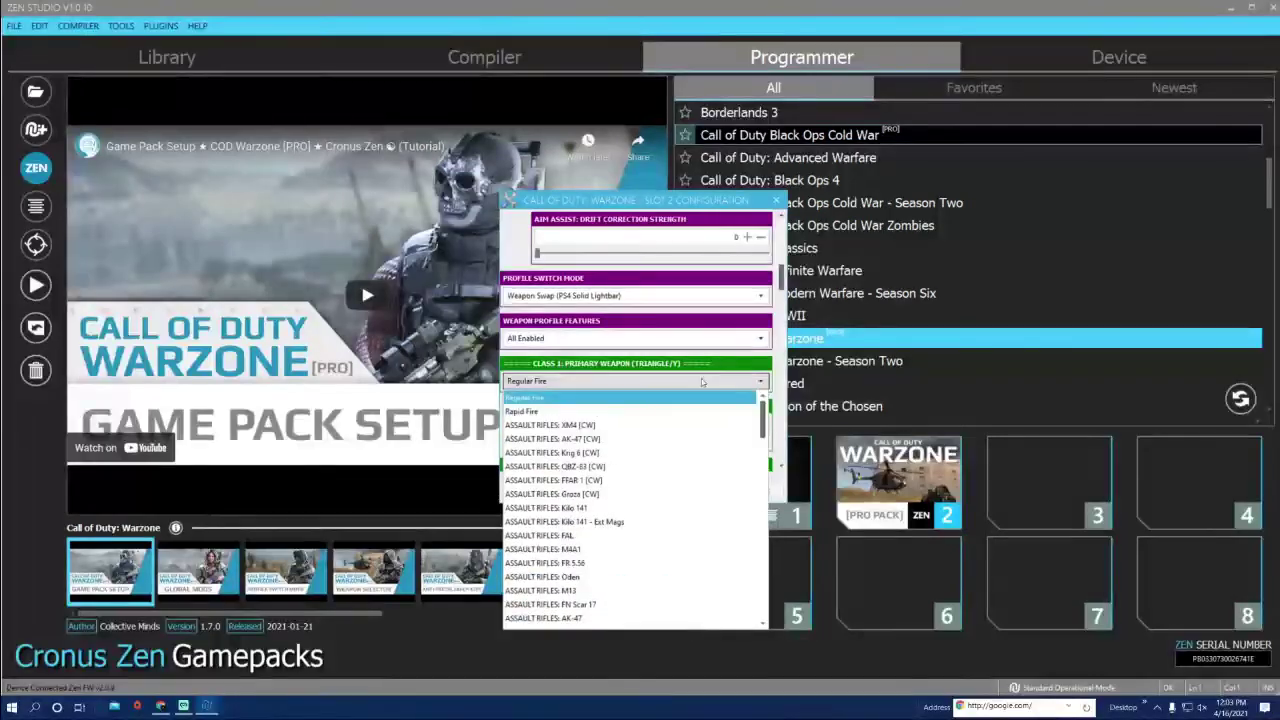
left_click(655, 507)
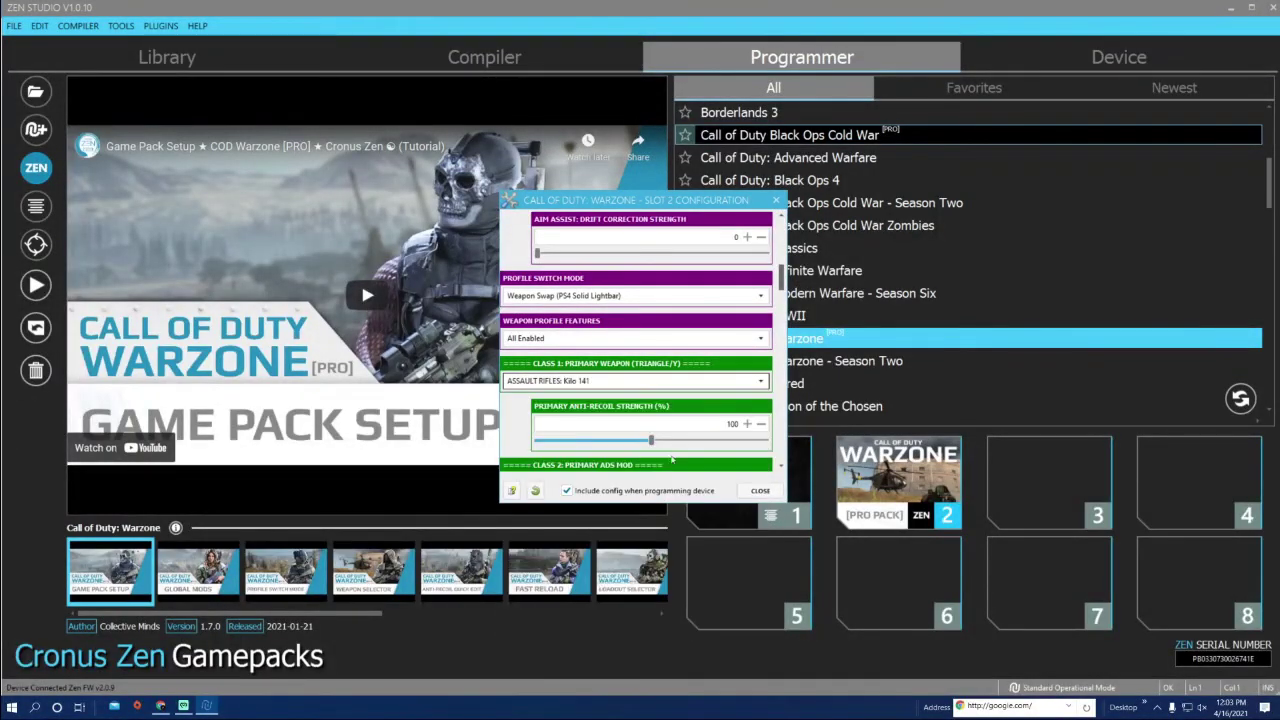
left_click(747, 424)
left_click(747, 424)
left_click(747, 424)
left_click(747, 424)
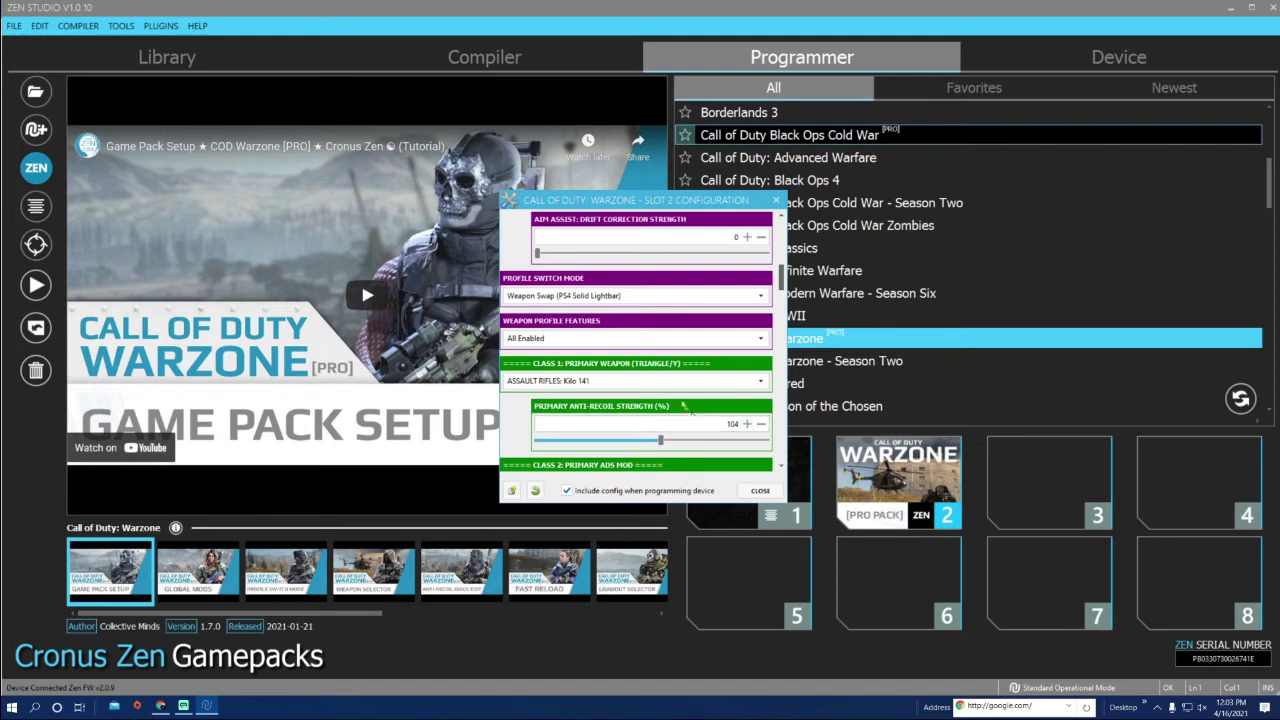
- Review the primary ADS mod options and the anti-recoil mode setting without changing them
scroll(678, 402, "down", 2)
left_click(737, 392)
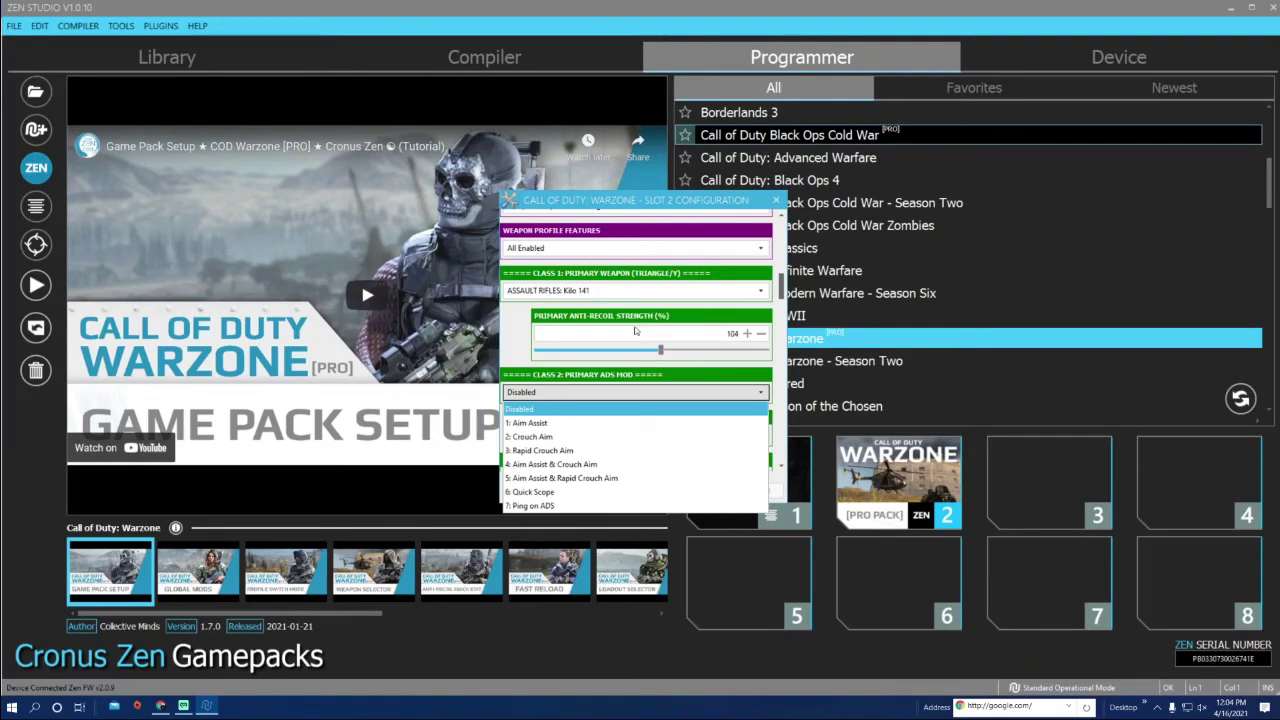
left_click(535, 322)
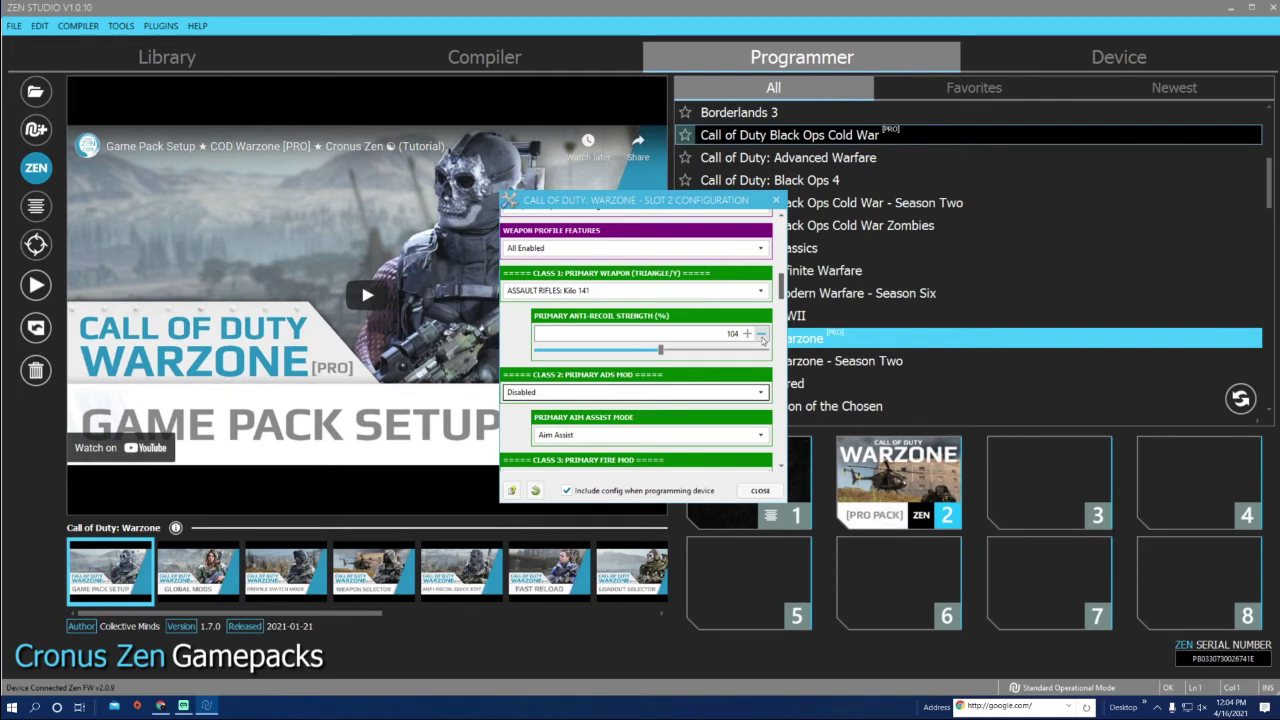
scroll(653, 307, "up", 2)
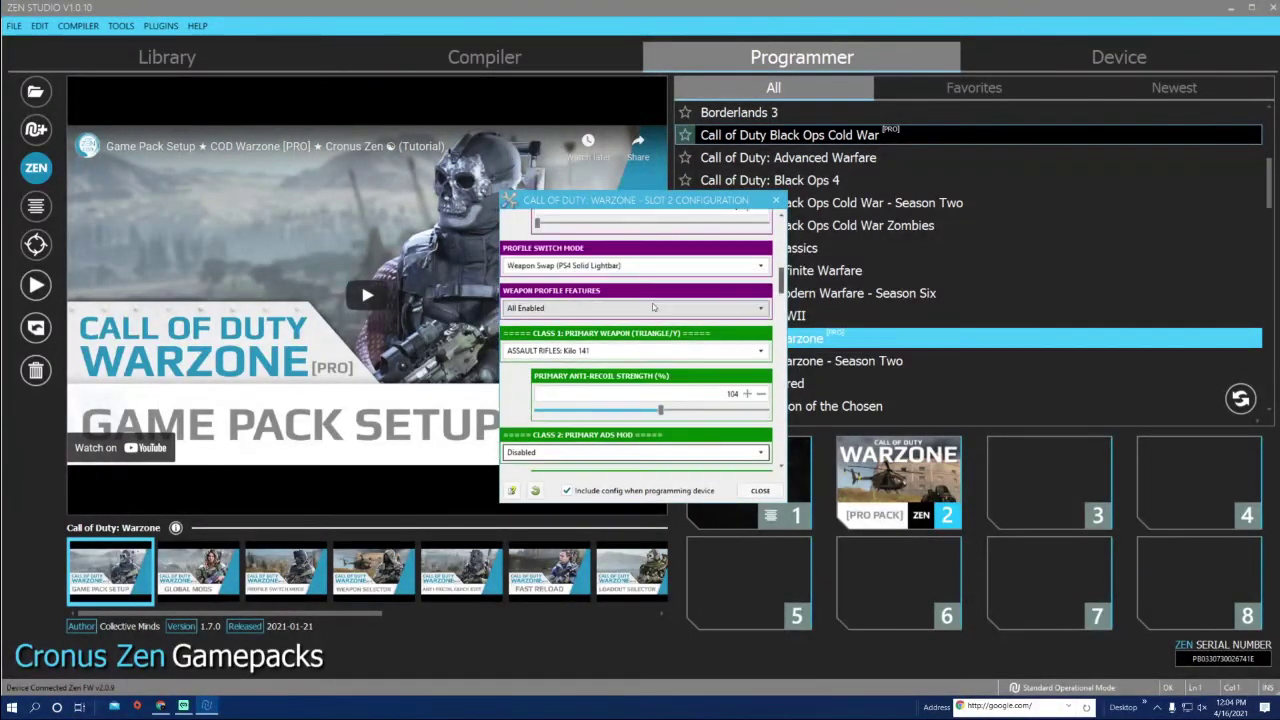
scroll(653, 307, "up", 6)
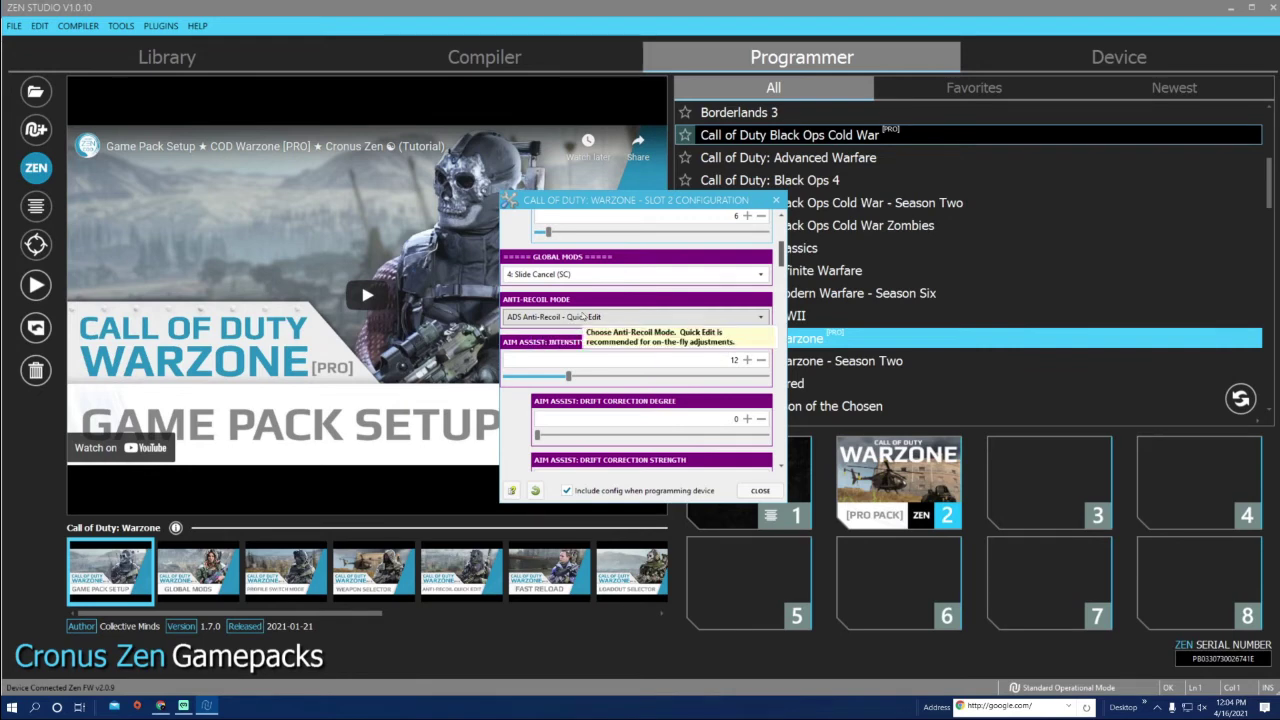
scroll(660, 370, "down", 6)
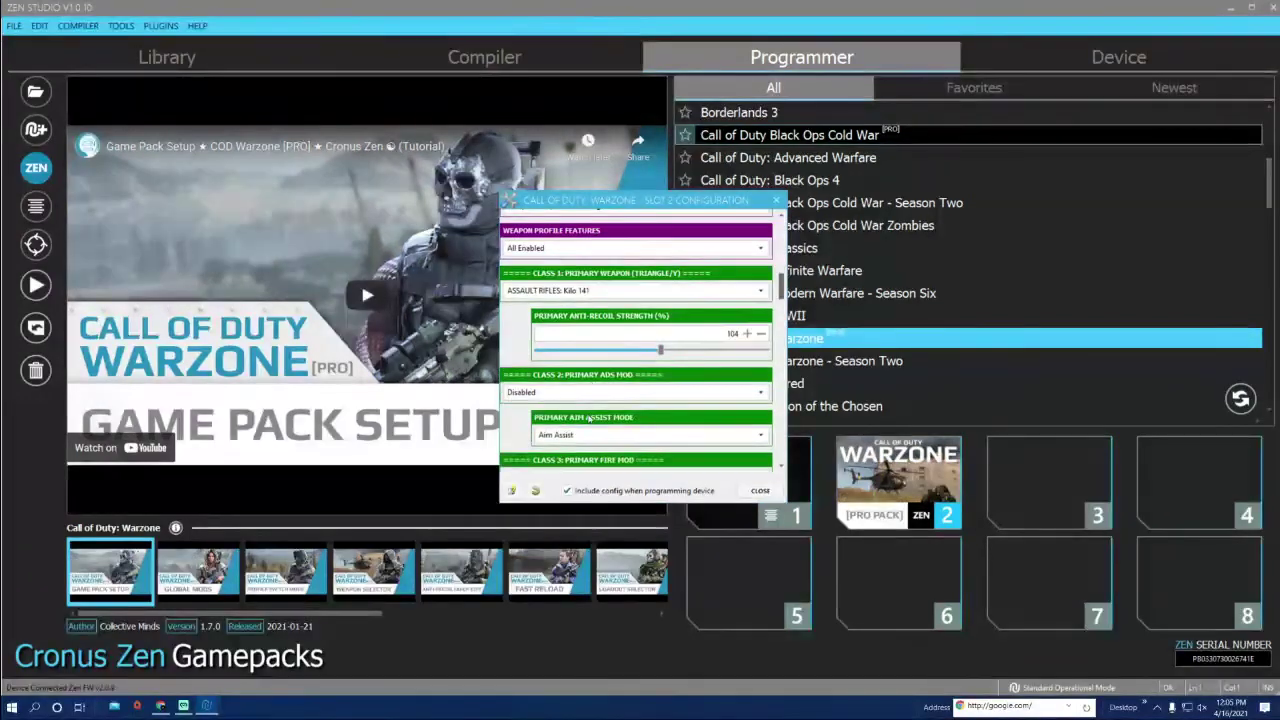
- Set the Class 2 primary ADS mod to "1: Aim Assist" and keep the Class 3 primary fire mod Disabled
scroll(575, 380, "down", 1)
scroll(721, 416, "down", 1)
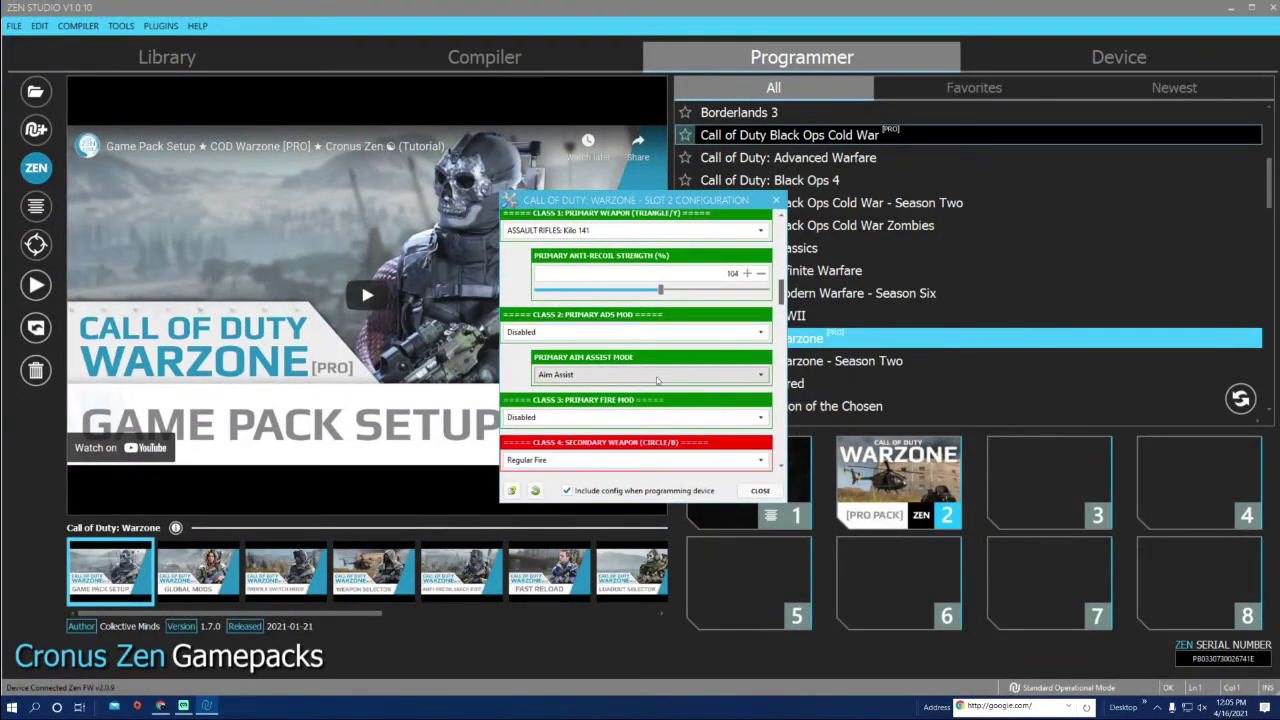
left_click(533, 336)
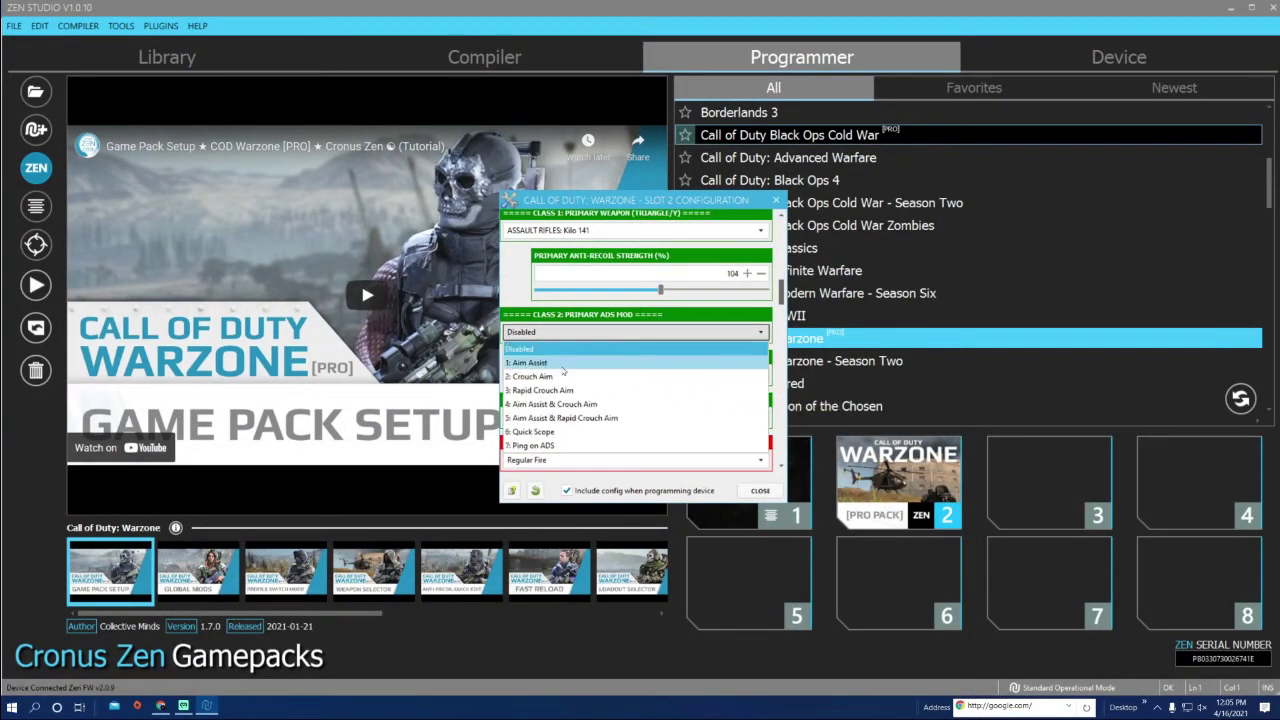
left_click(563, 364)
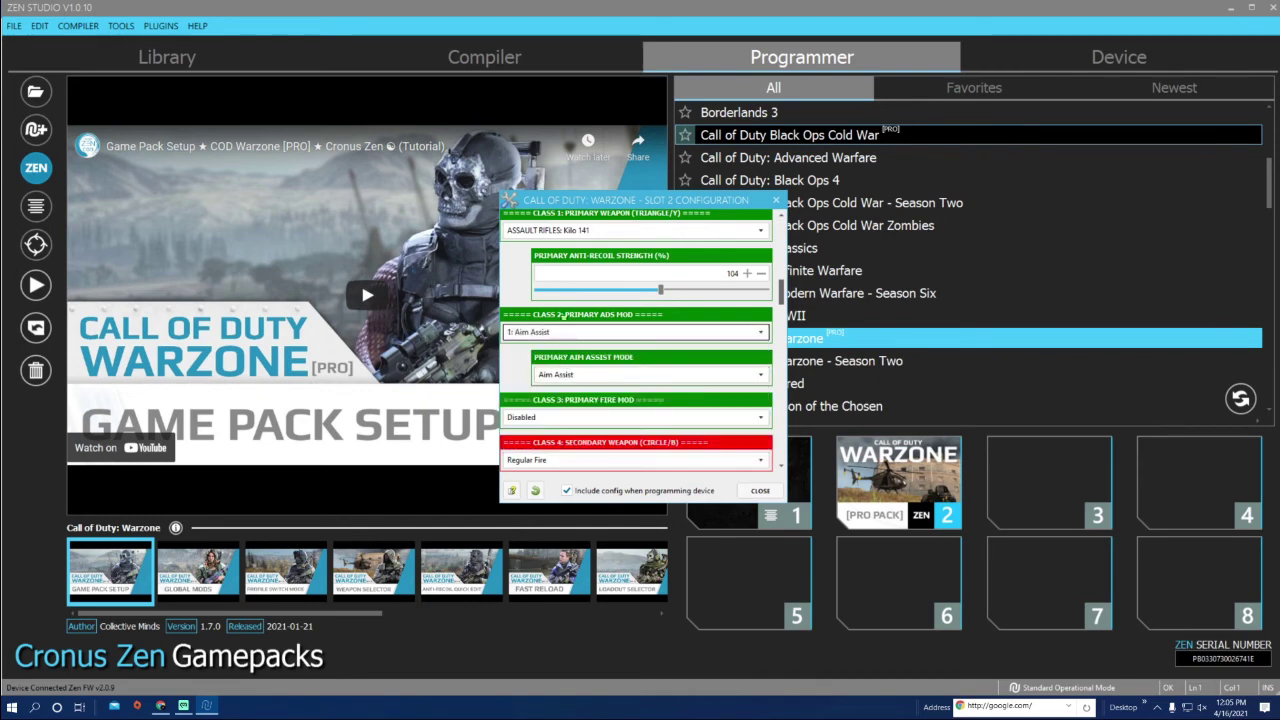
left_click(578, 334)
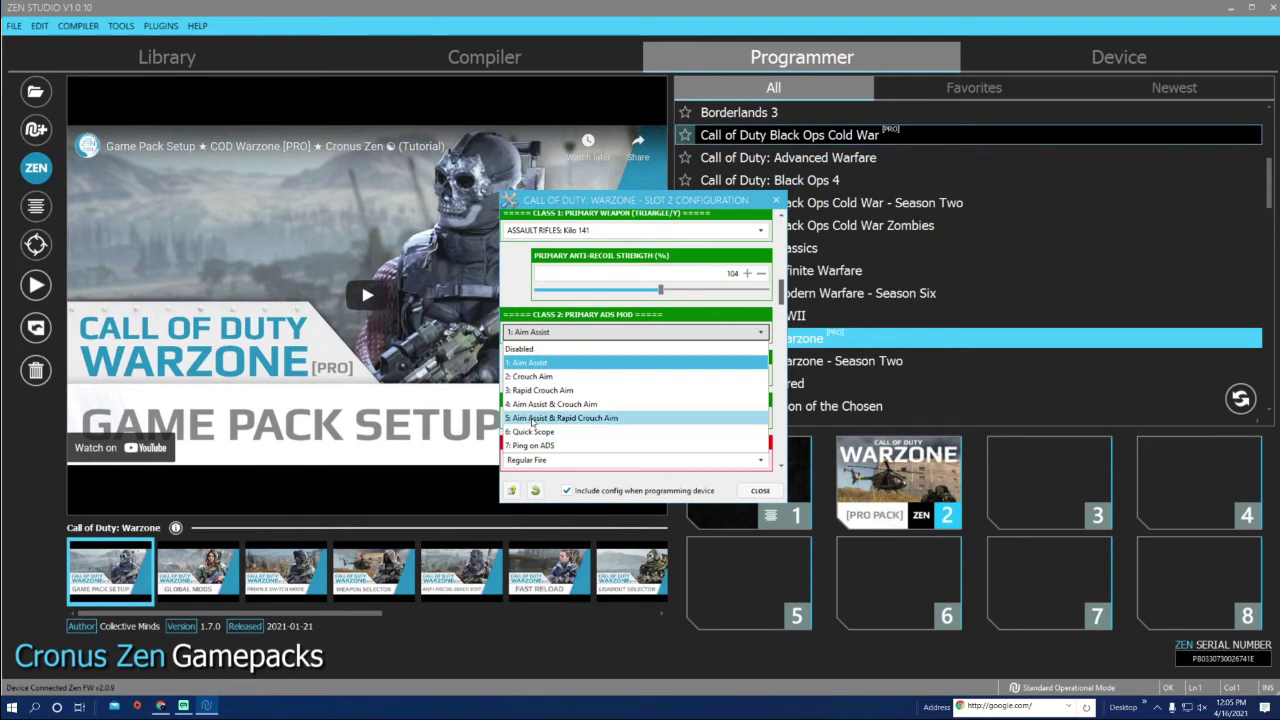
left_click(563, 362)
left_click(591, 376)
left_click(591, 380)
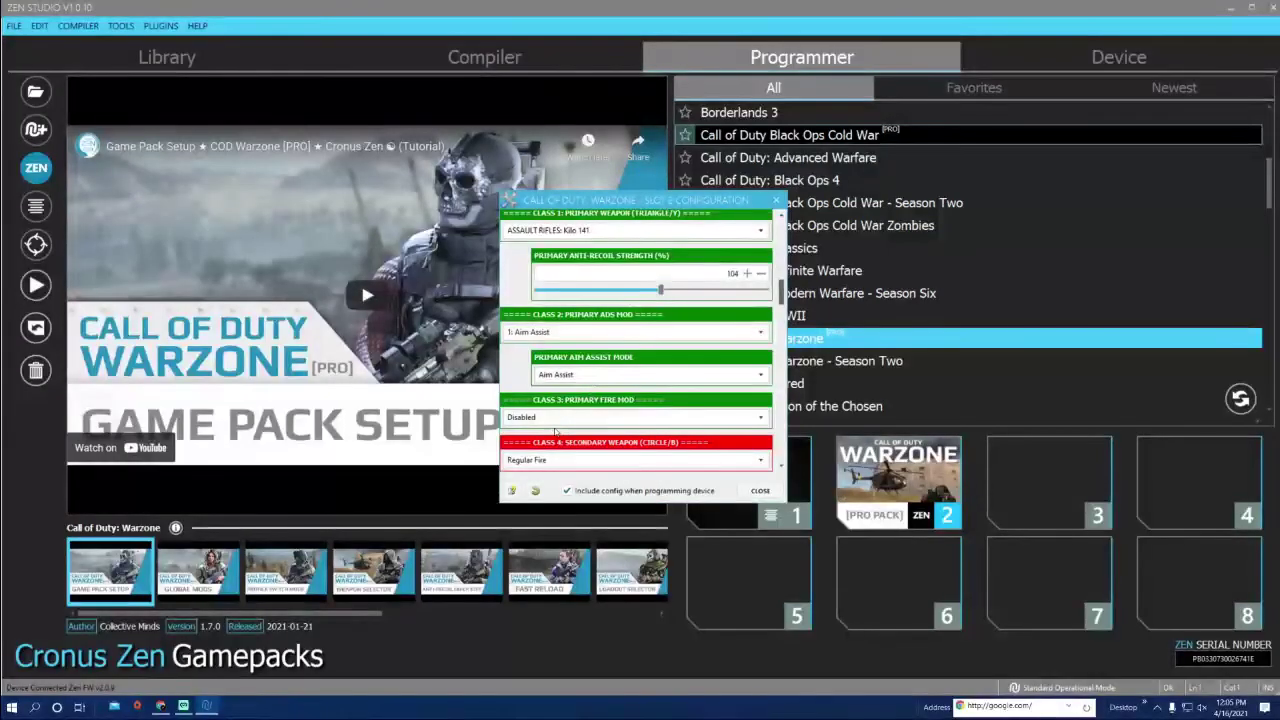
left_click(590, 417)
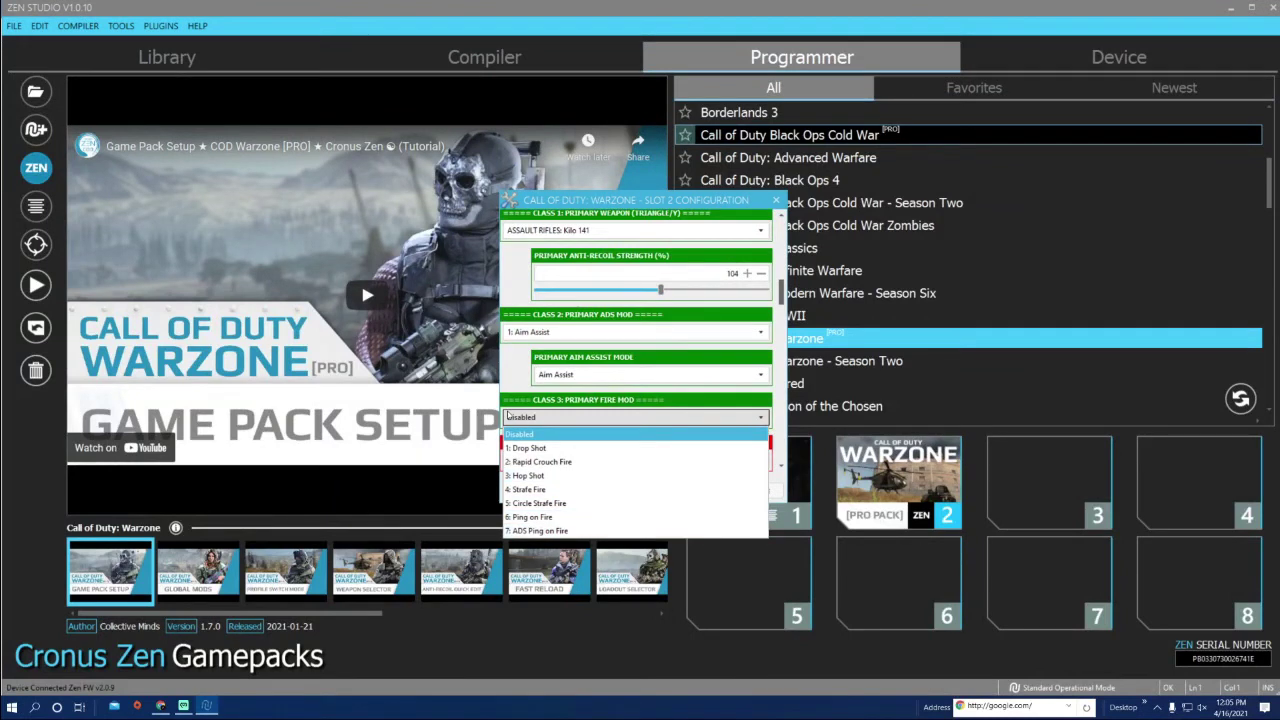
left_click(508, 415)
- Set the Class 4 secondary weapon to "SMGS: MAC-10 [CW]" with a secondary anti-recoil strength of 94%
scroll(604, 403, "down", 2)
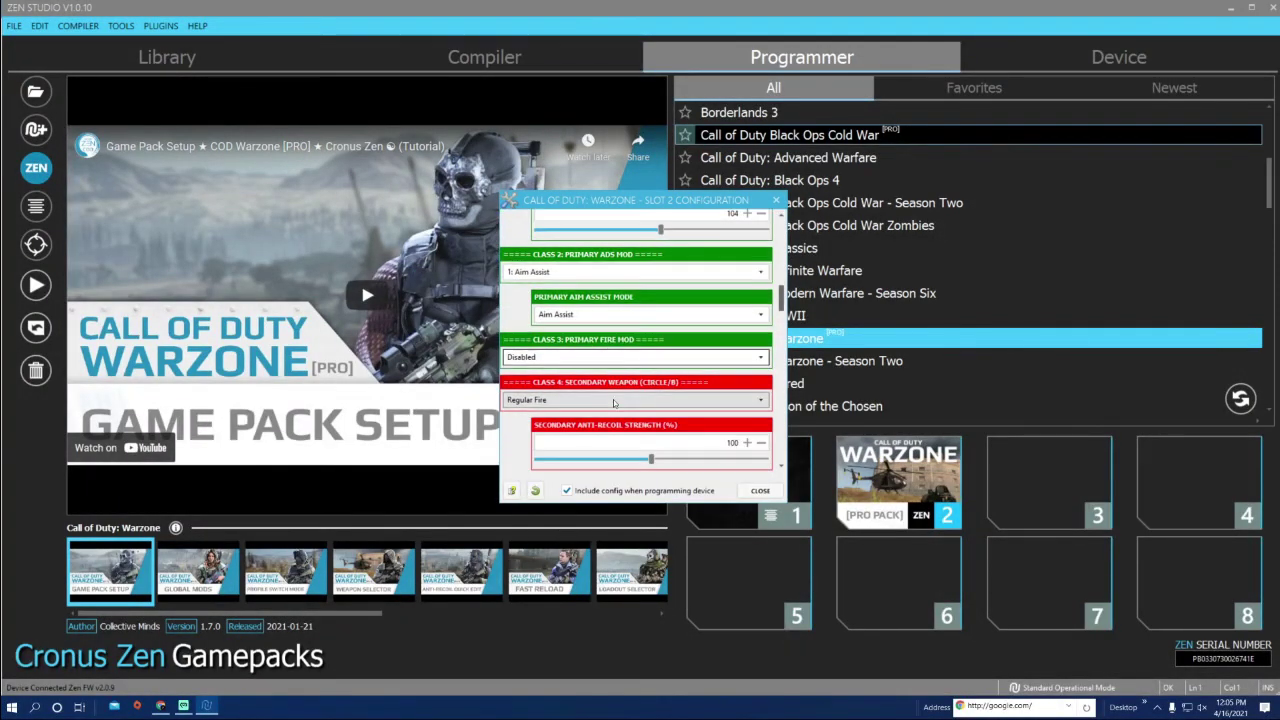
left_click(614, 402)
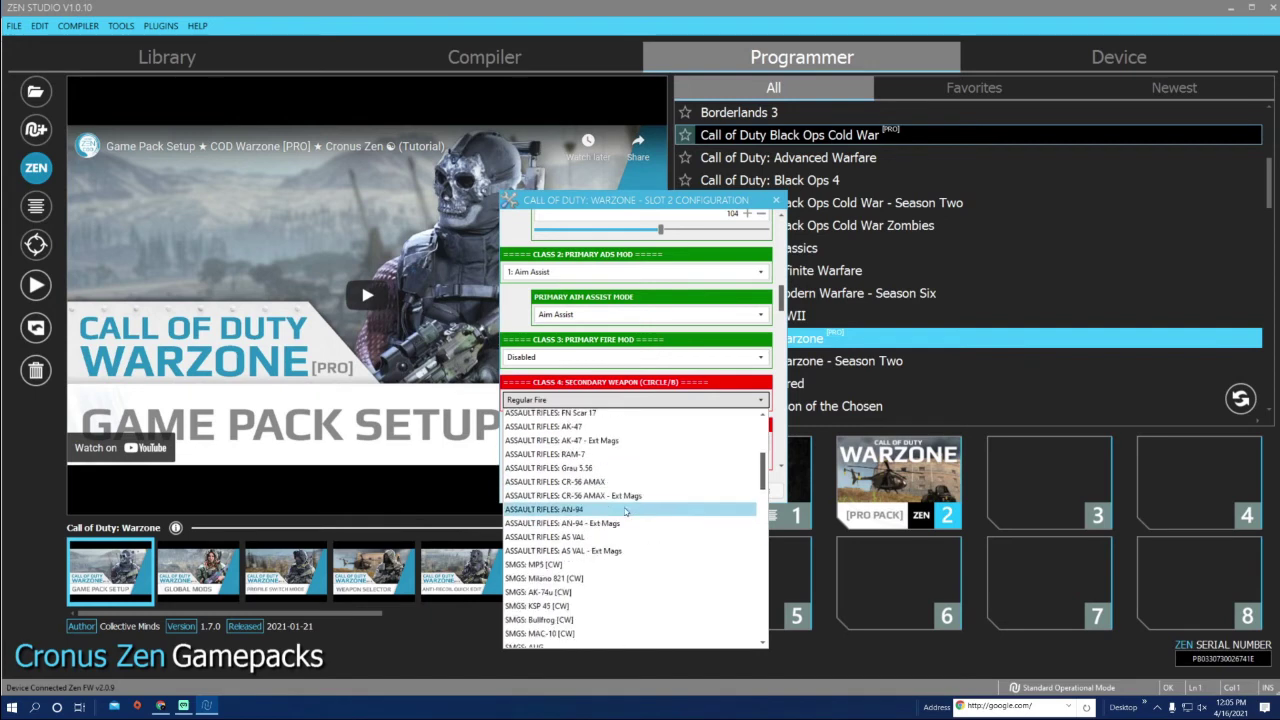
scroll(625, 512, "down", 3)
left_click(625, 520)
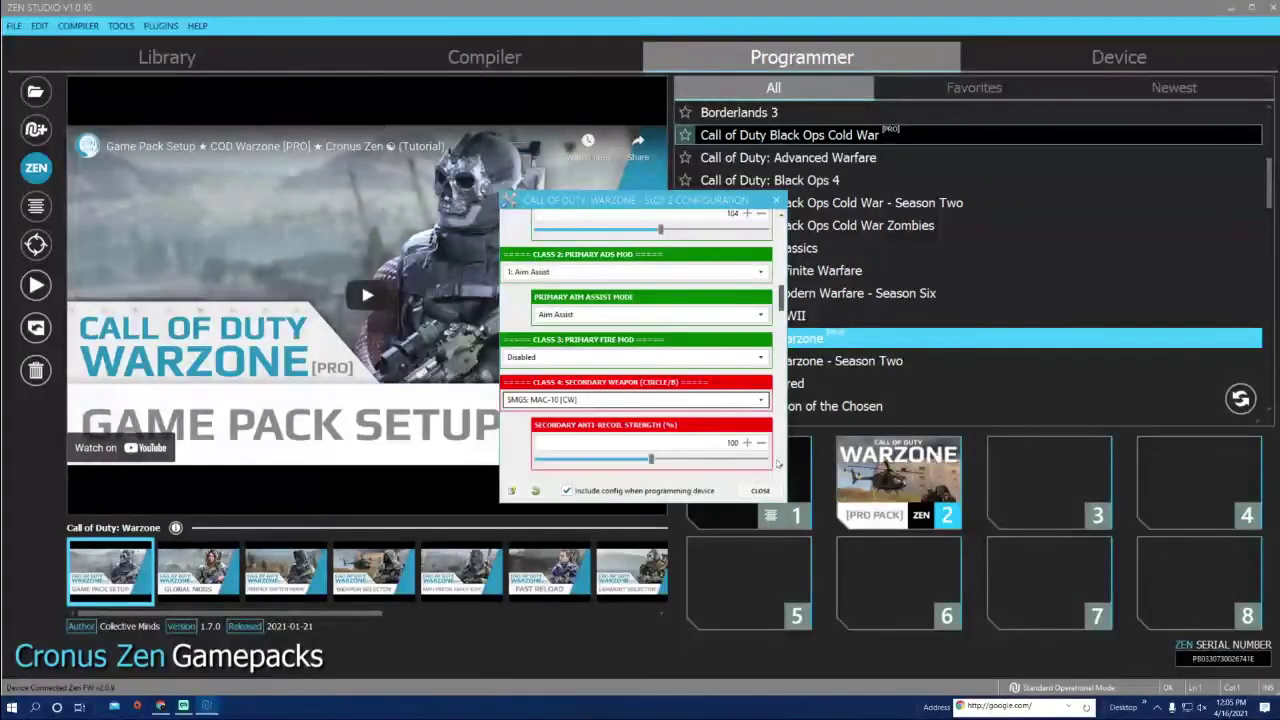
left_click(761, 442)
left_click(761, 442)
left_click(761, 442)
left_click(761, 442)
left_click(761, 442)
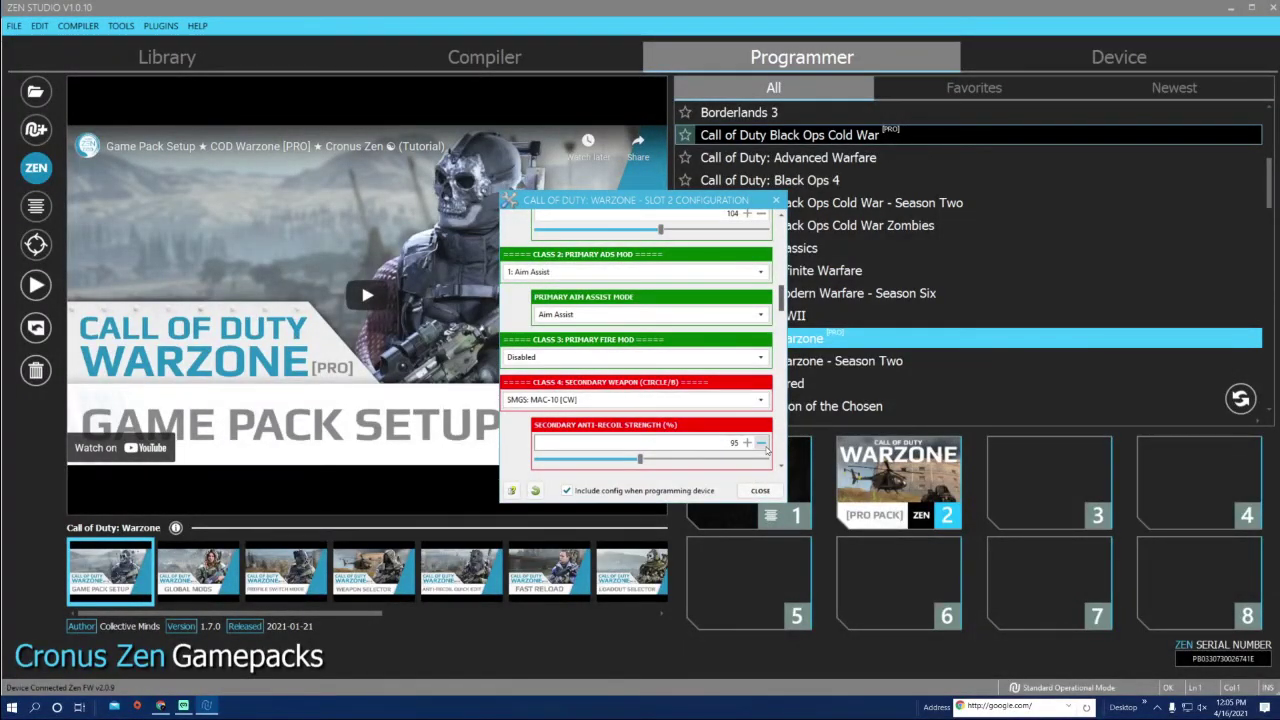
left_click(761, 442)
- Set the Class 5 secondary ADS mod to "1: Aim Assist"
scroll(660, 421, "down", 1)
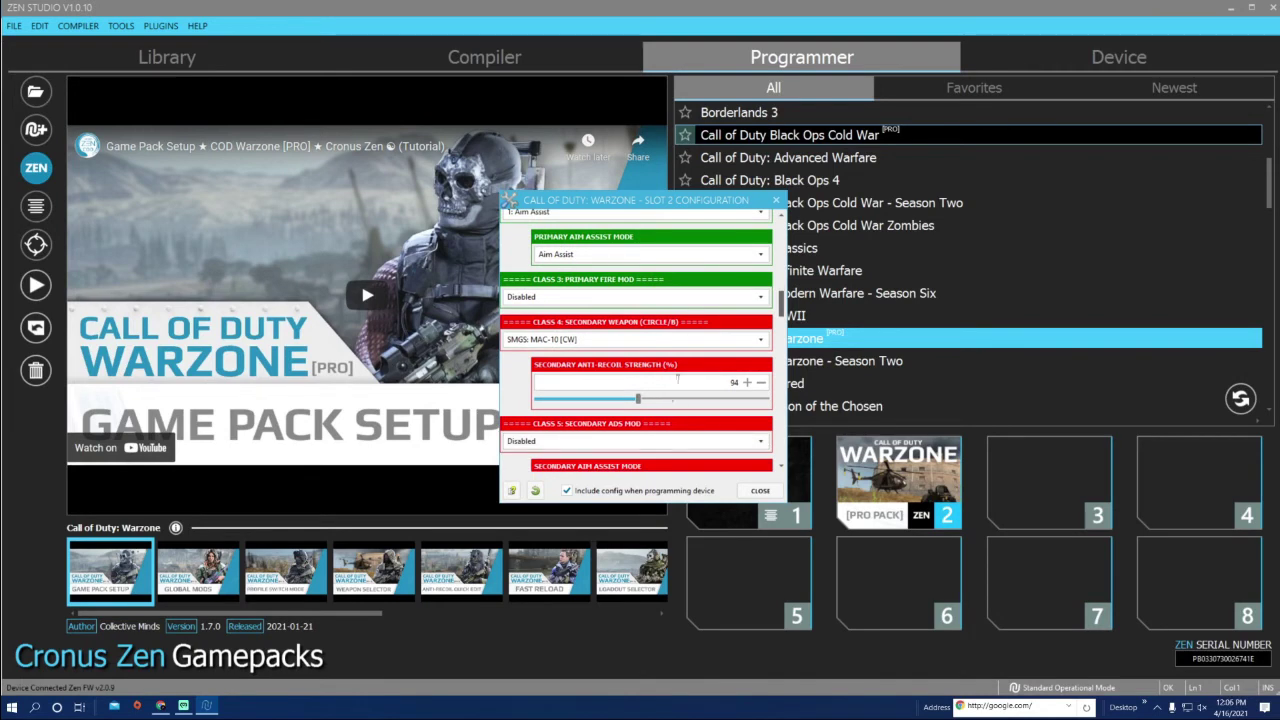
left_click(600, 441)
left_click(521, 461)
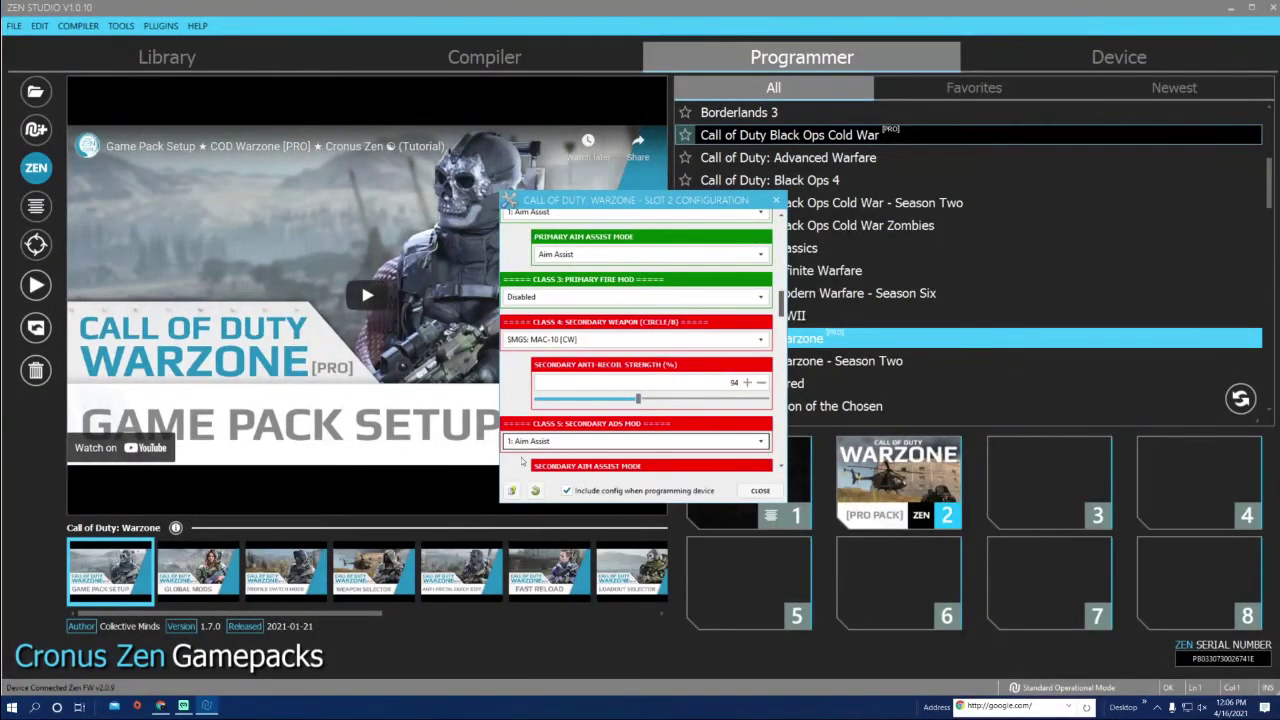
scroll(521, 461, "down", 1)
scroll(536, 457, "down", 1)
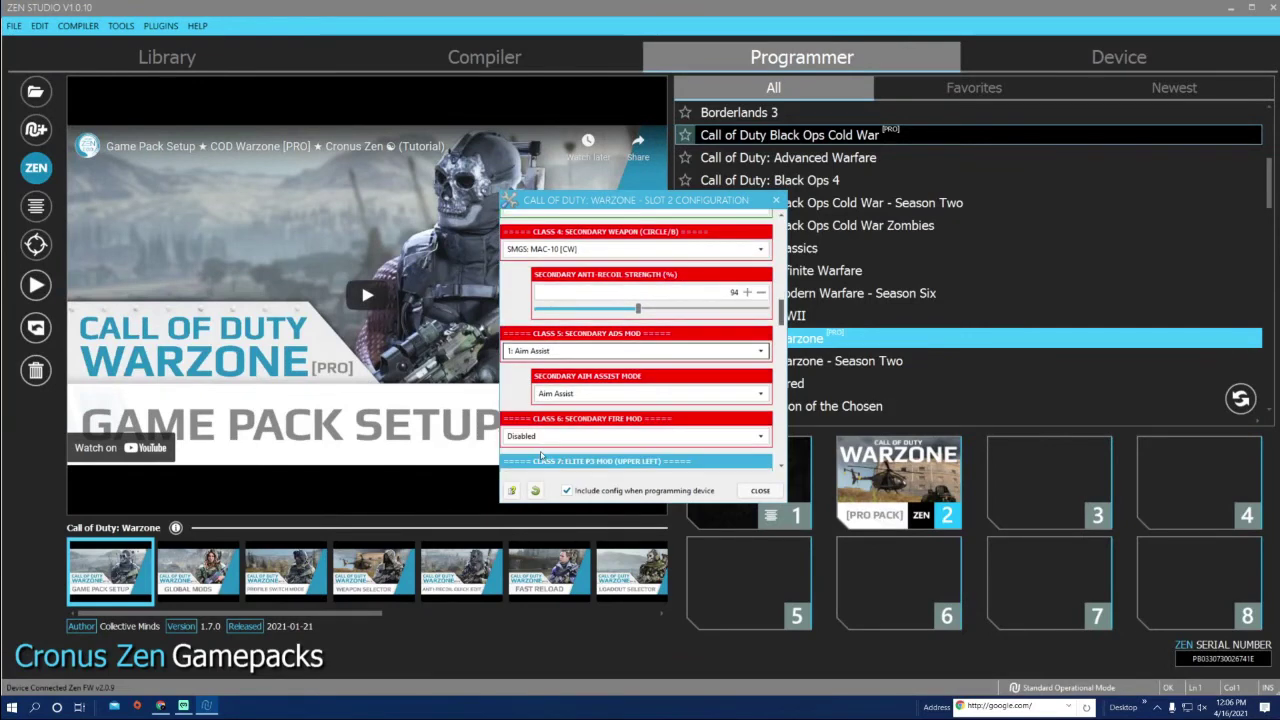
scroll(510, 302, "up", 2)
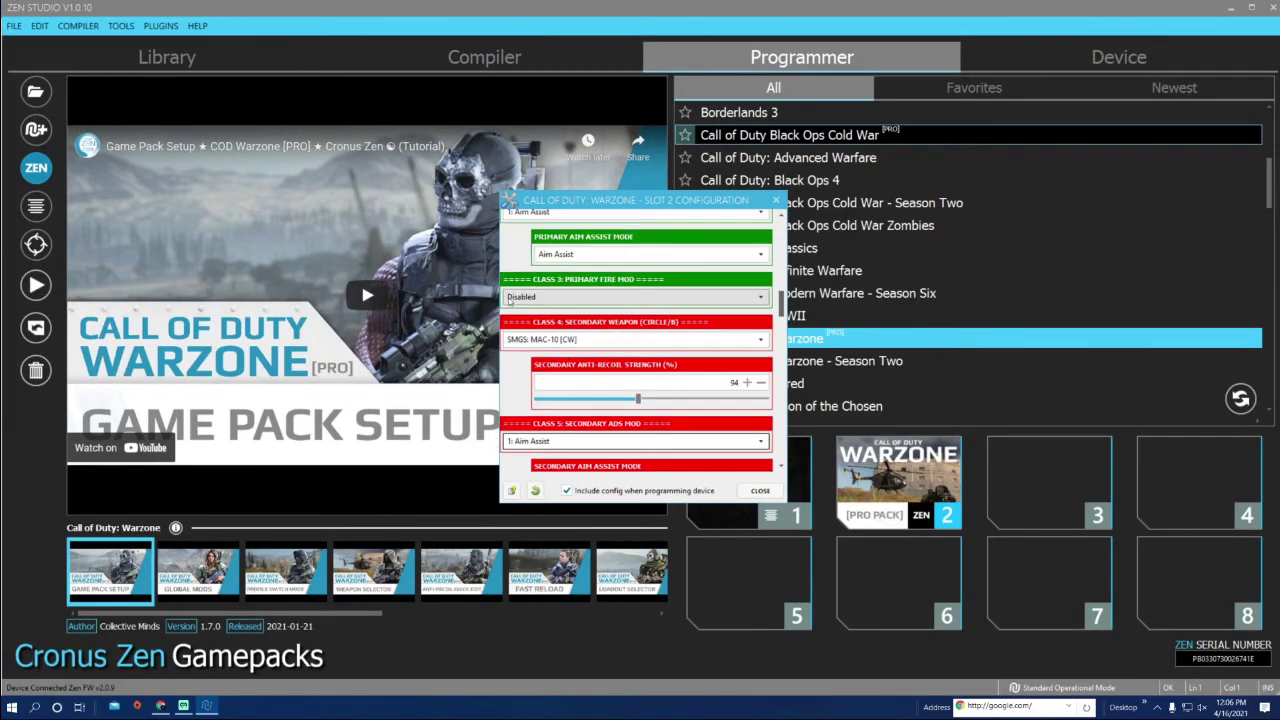
- Set Block Game Rumble to Enabled in the Warzone gamepack configuration
left_click_drag(780, 316, 763, 378)
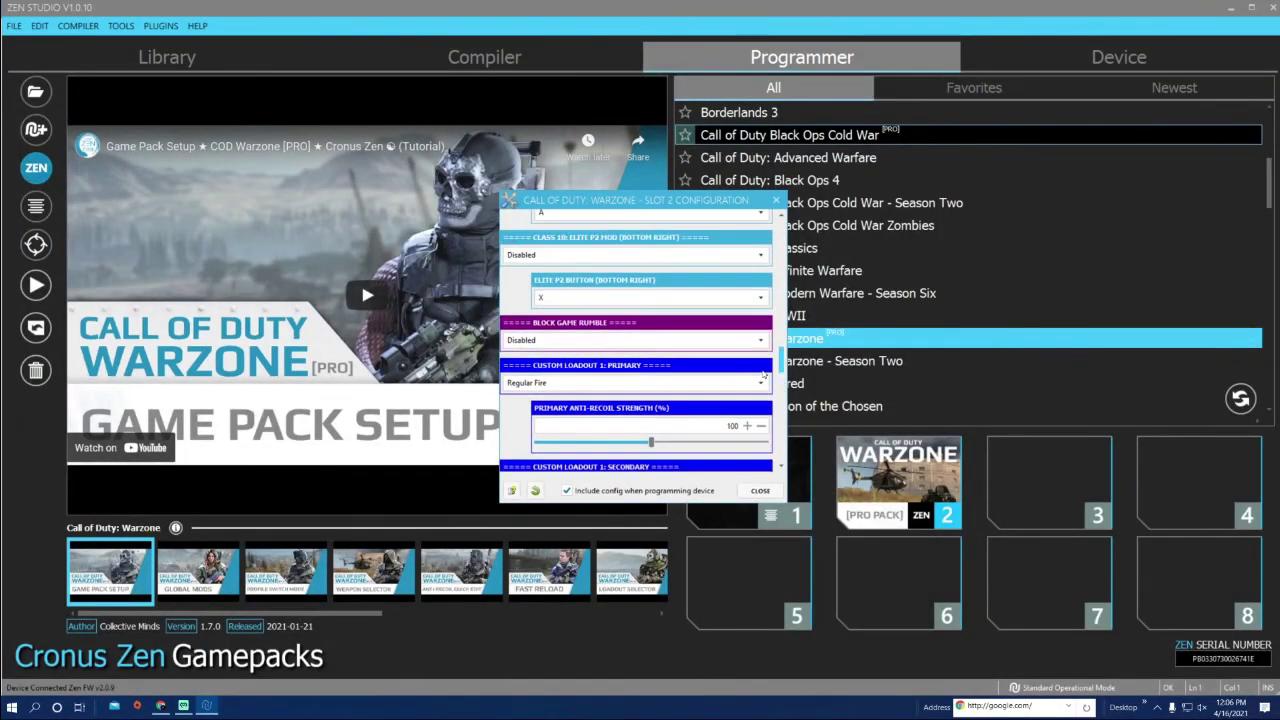
left_click(628, 341)
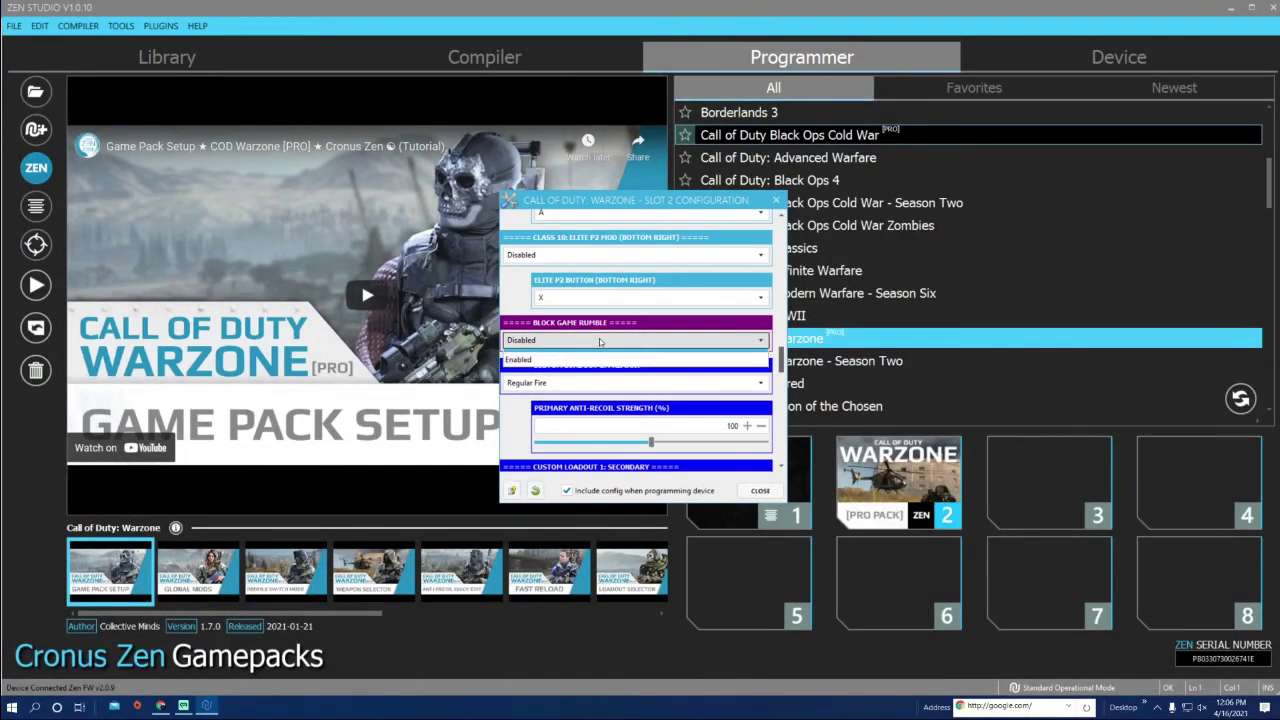
left_click(536, 372)
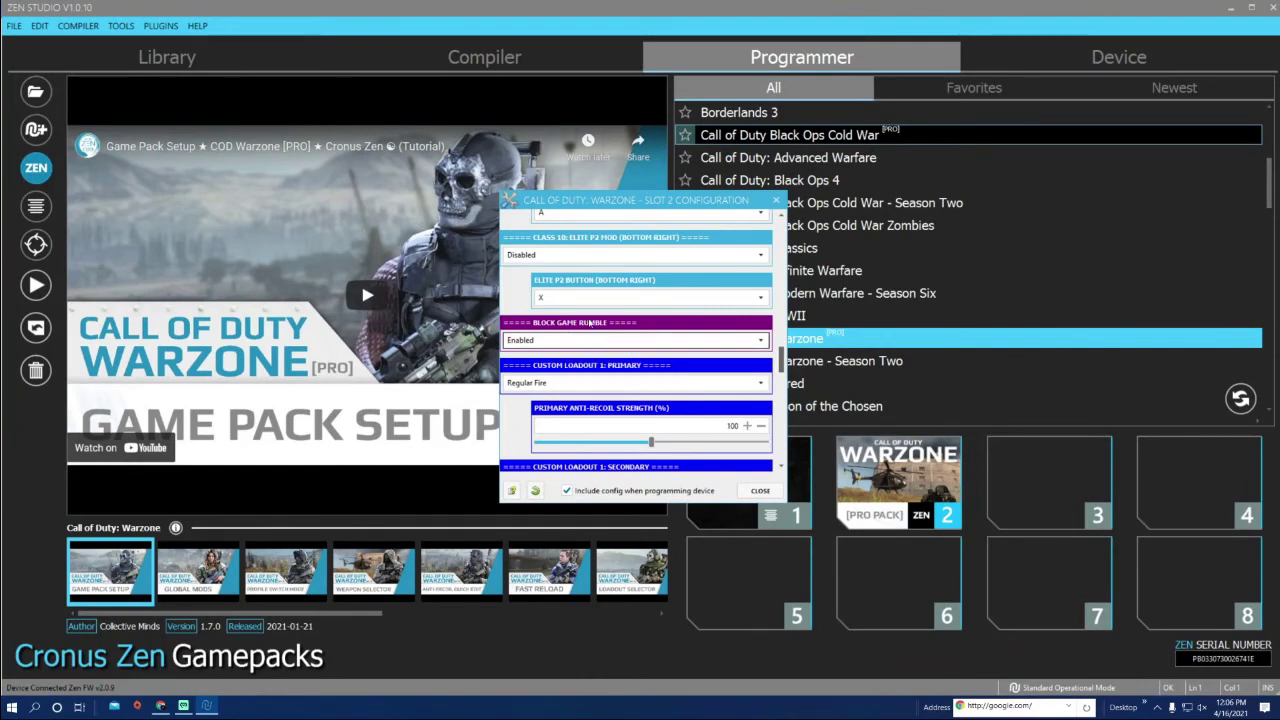
- Review the configured Warzone gamepack settings from the weapon profiles back to the layout, sensitivity and aim assist options
scroll(600, 330, "up", 10)
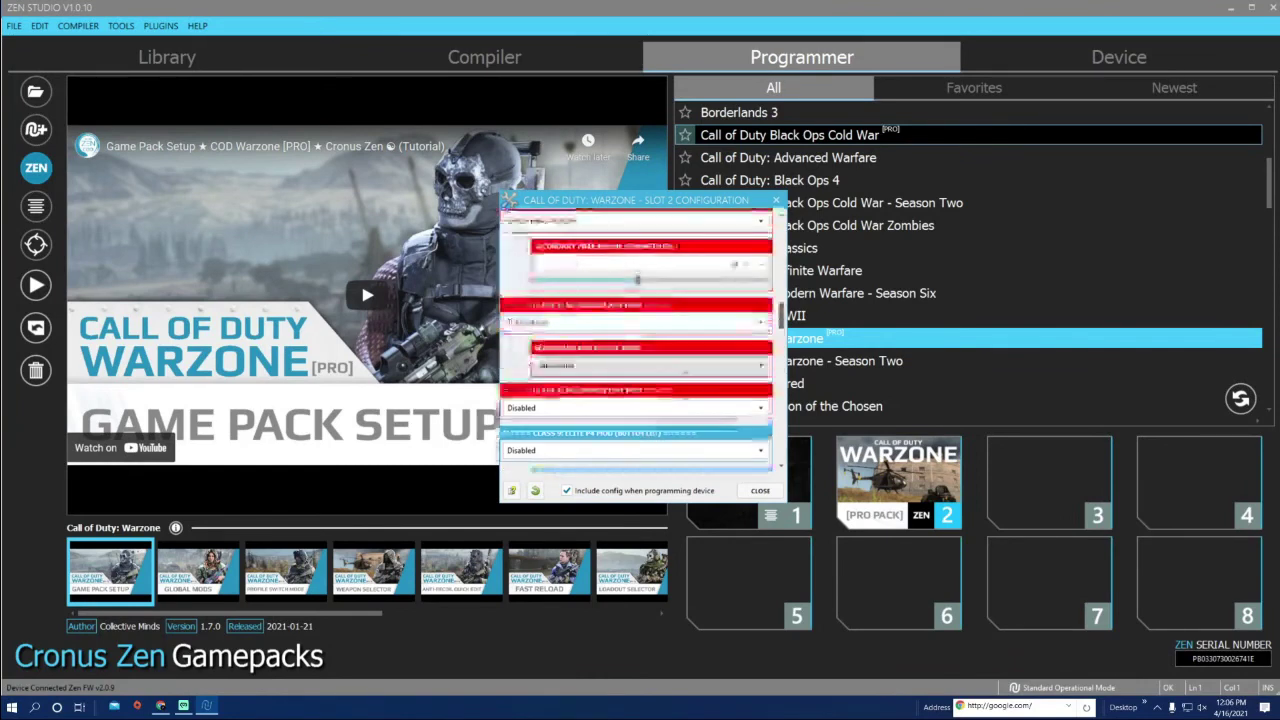
scroll(684, 372, "up", 3)
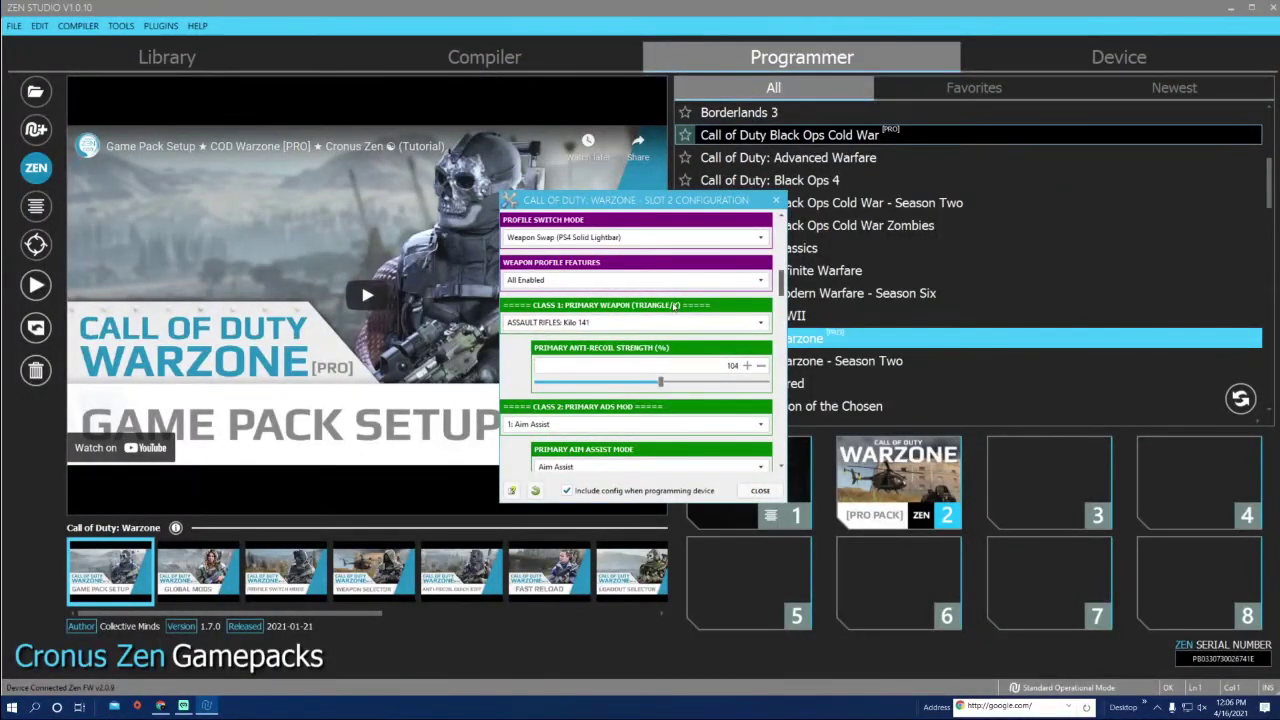
scroll(676, 305, "up", 2)
scroll(674, 297, "up", 5)
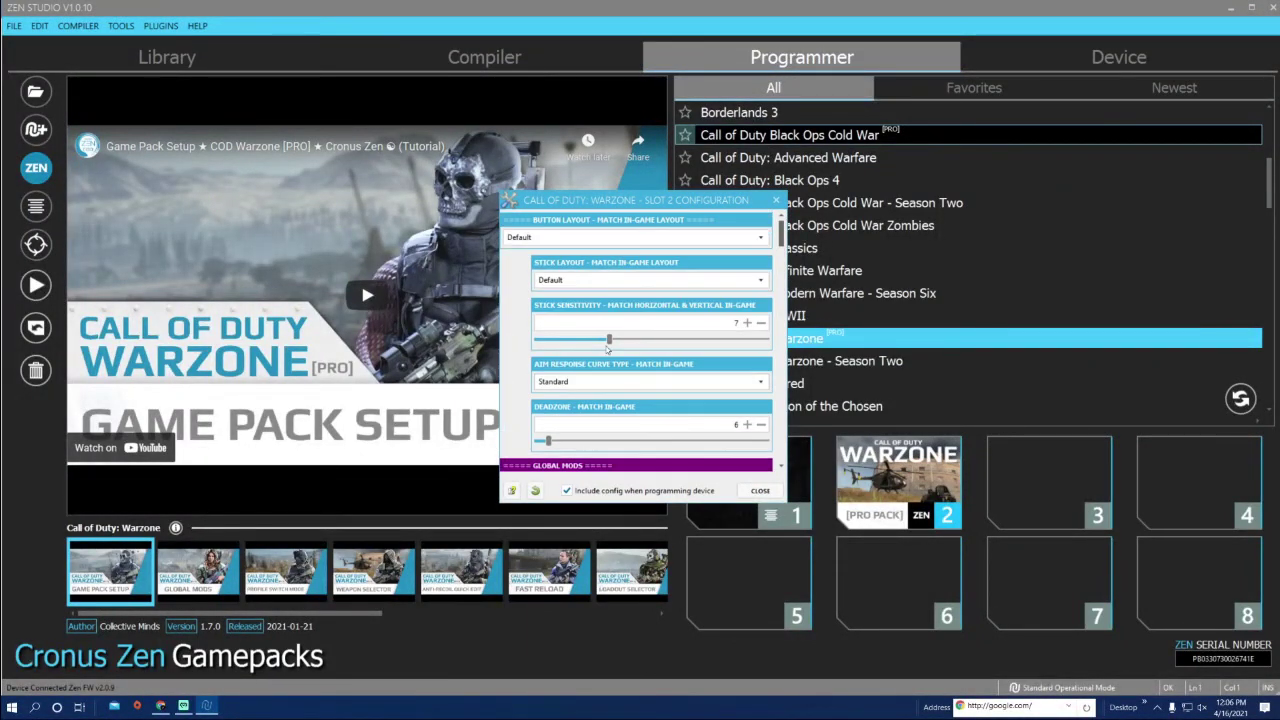
scroll(622, 362, "down", 5)
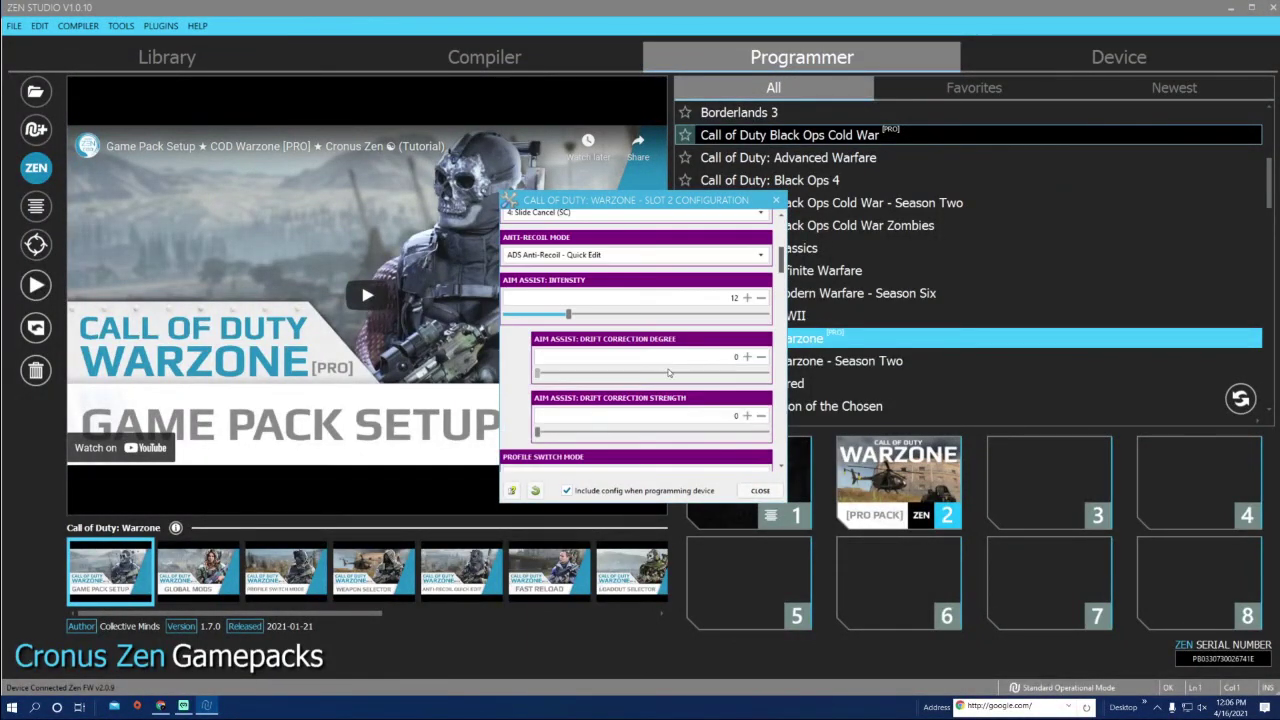
- Close the slot 2 configuration and program the device with the assigned slots
left_click(760, 490)
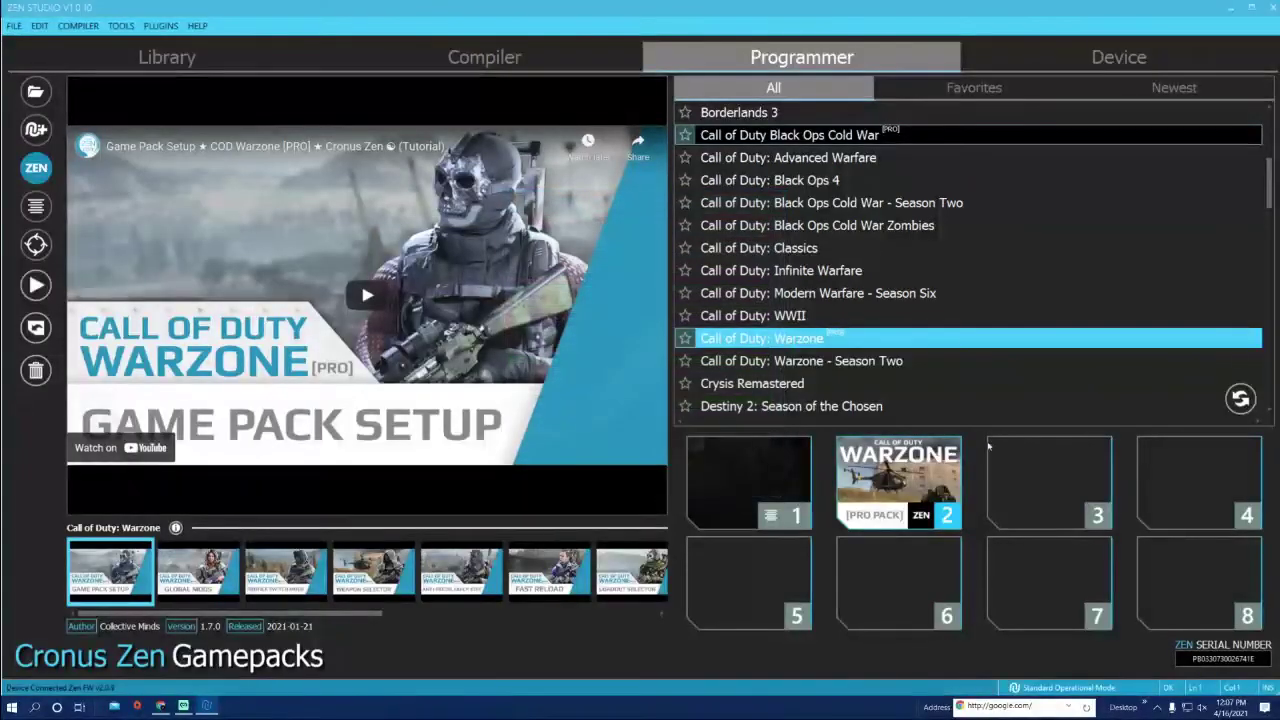
left_click(31, 296)
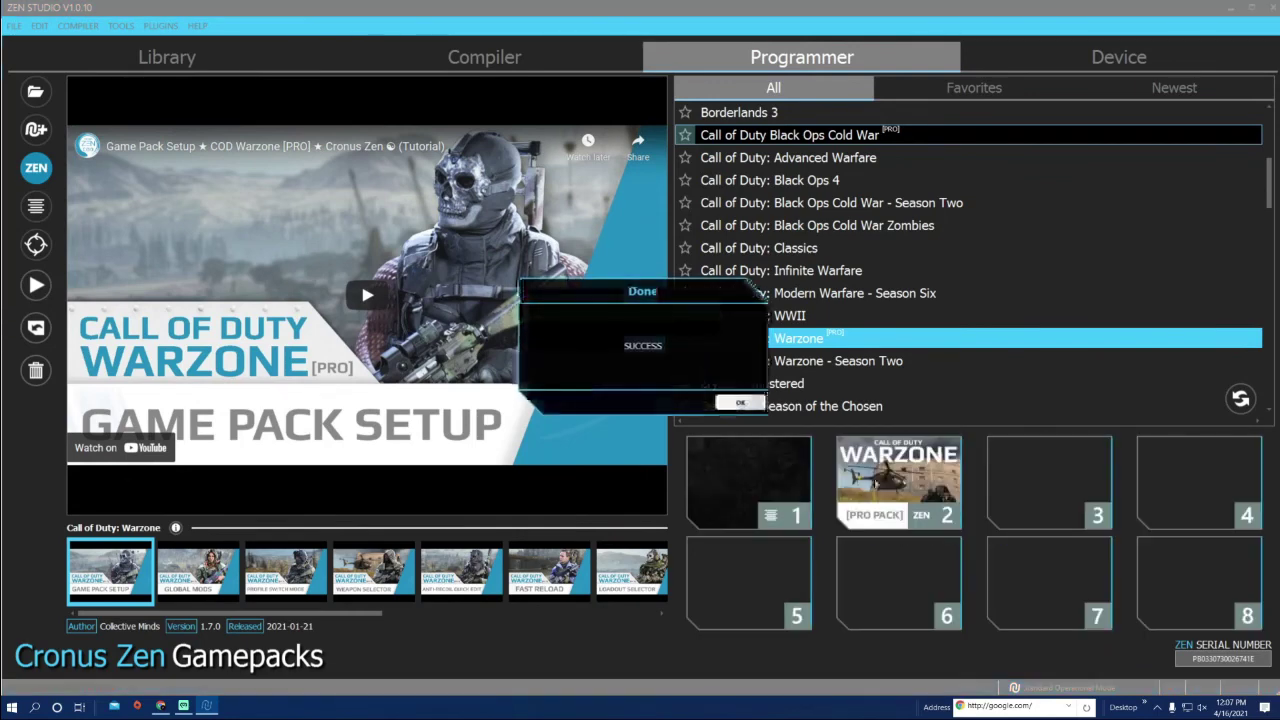
left_click(756, 402)
- Reopen the slot 2 Warzone configuration to check its settings, leaving it without changes
left_click(815, 406)
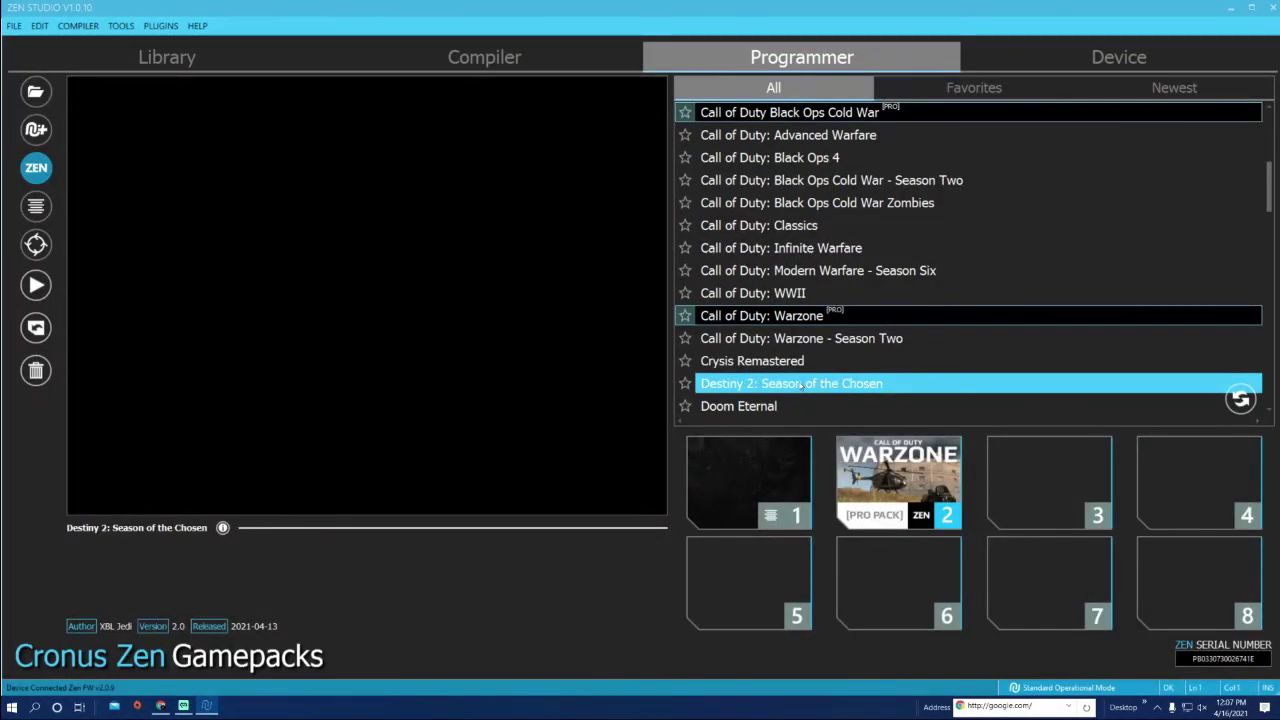
left_click(948, 515)
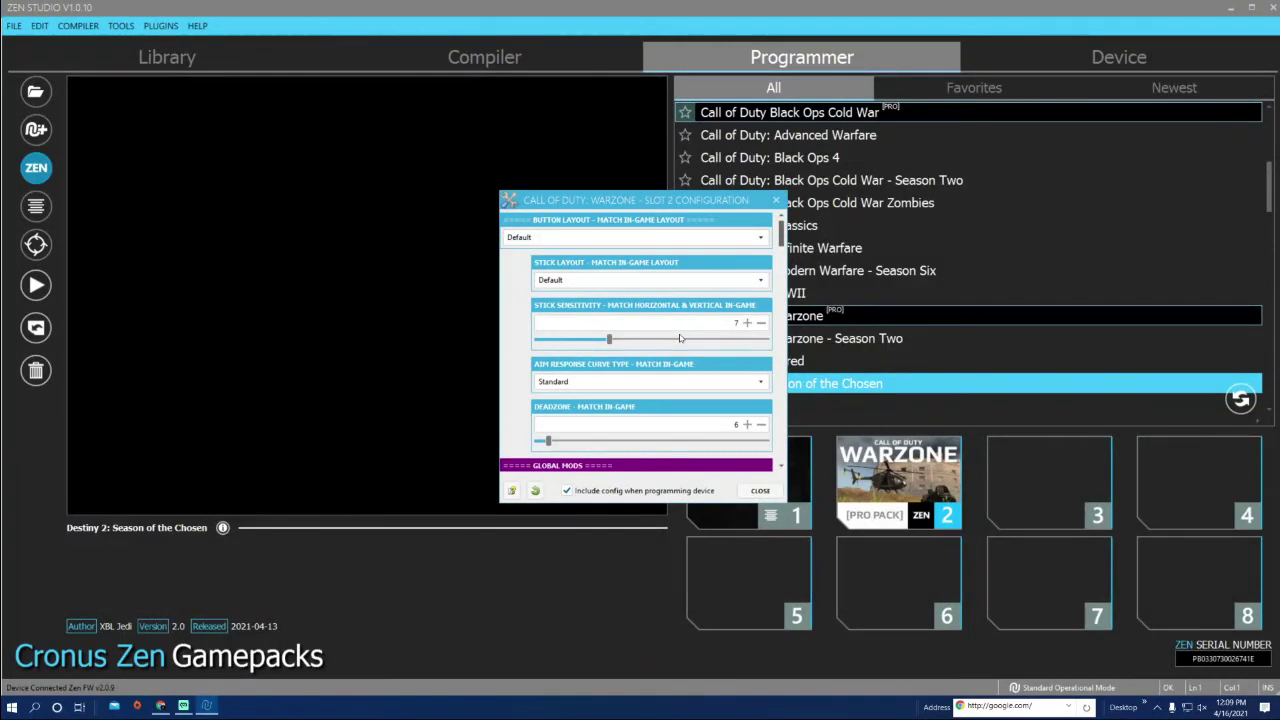
left_click(414, 373)
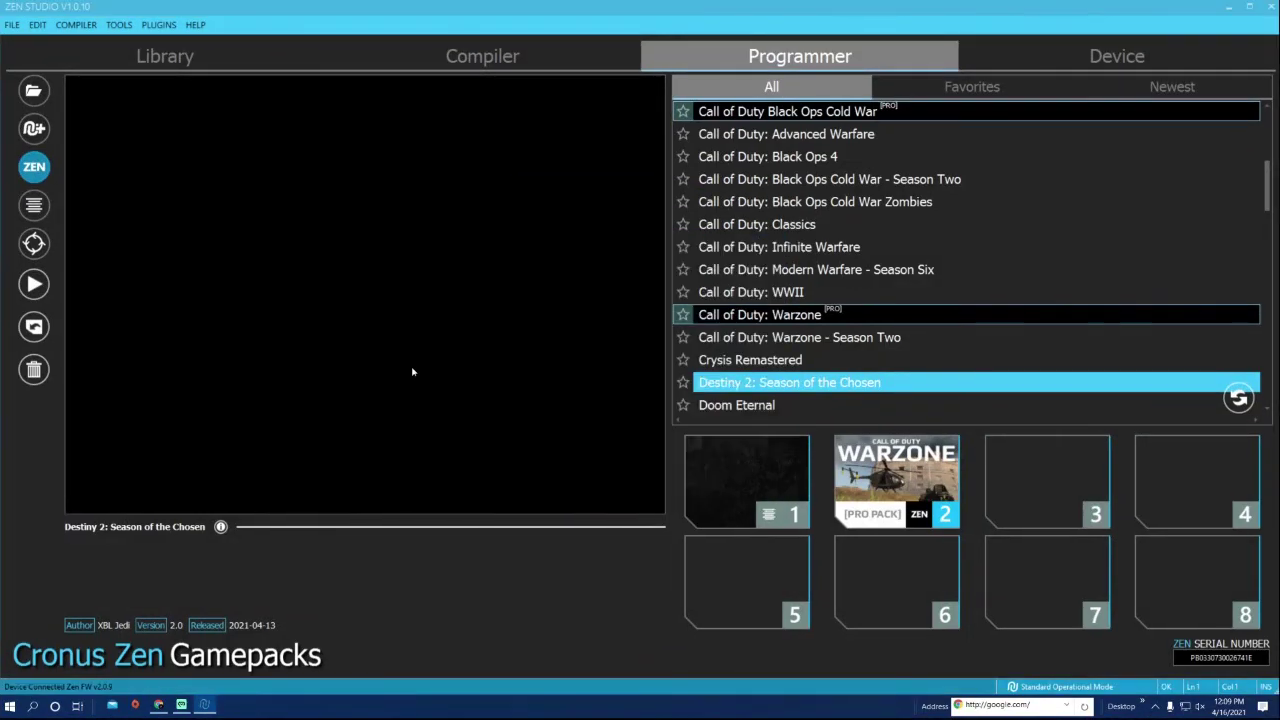